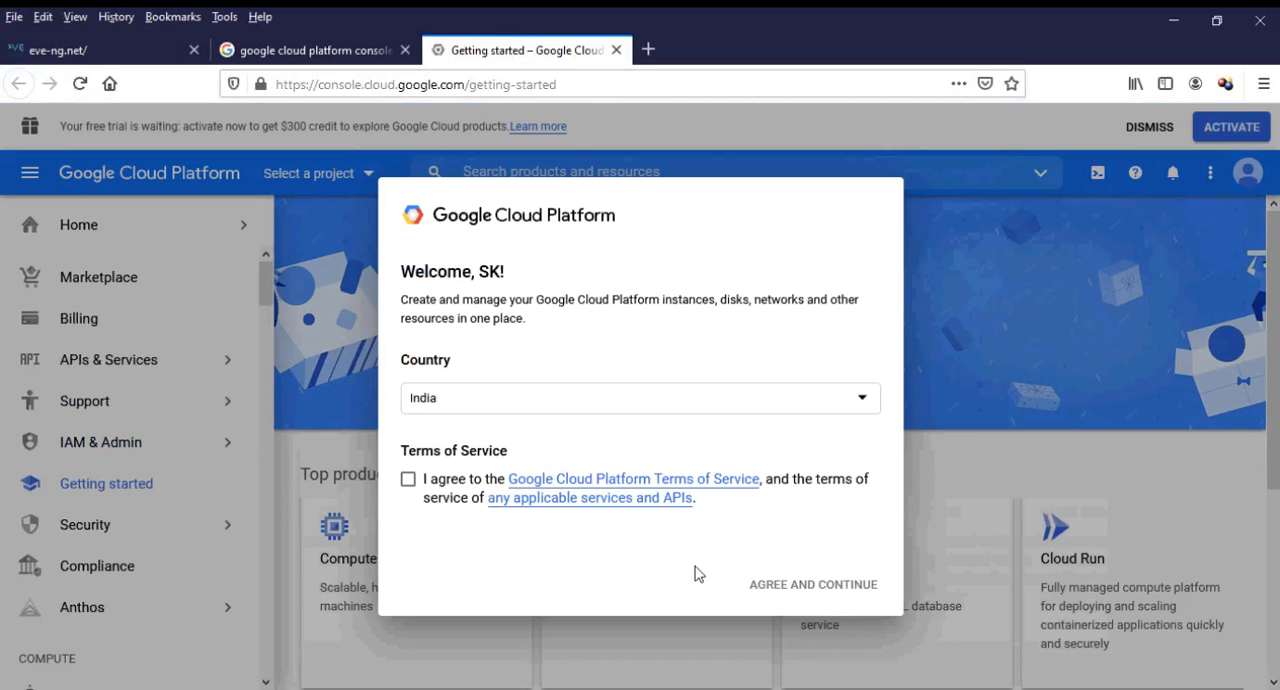
# Accept the Google Cloud Platform Terms of Service and start the free trial sign-up.
pyautogui.click(408, 484)
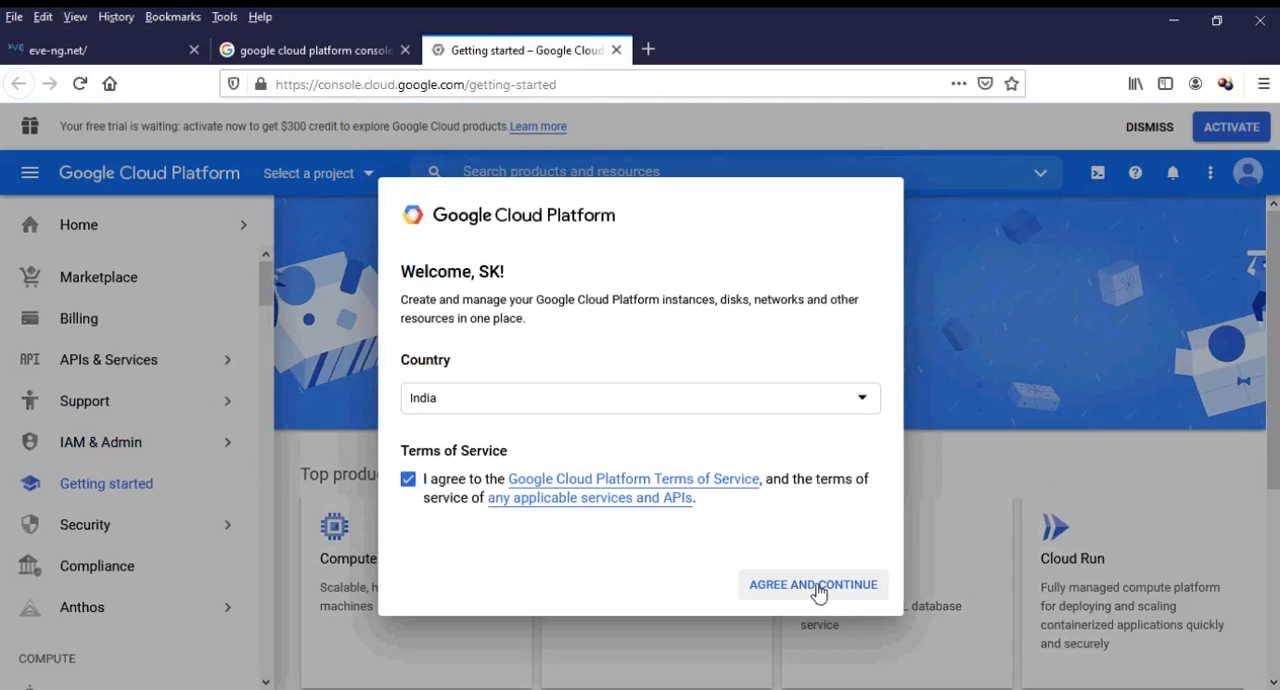
pyautogui.click(818, 590)
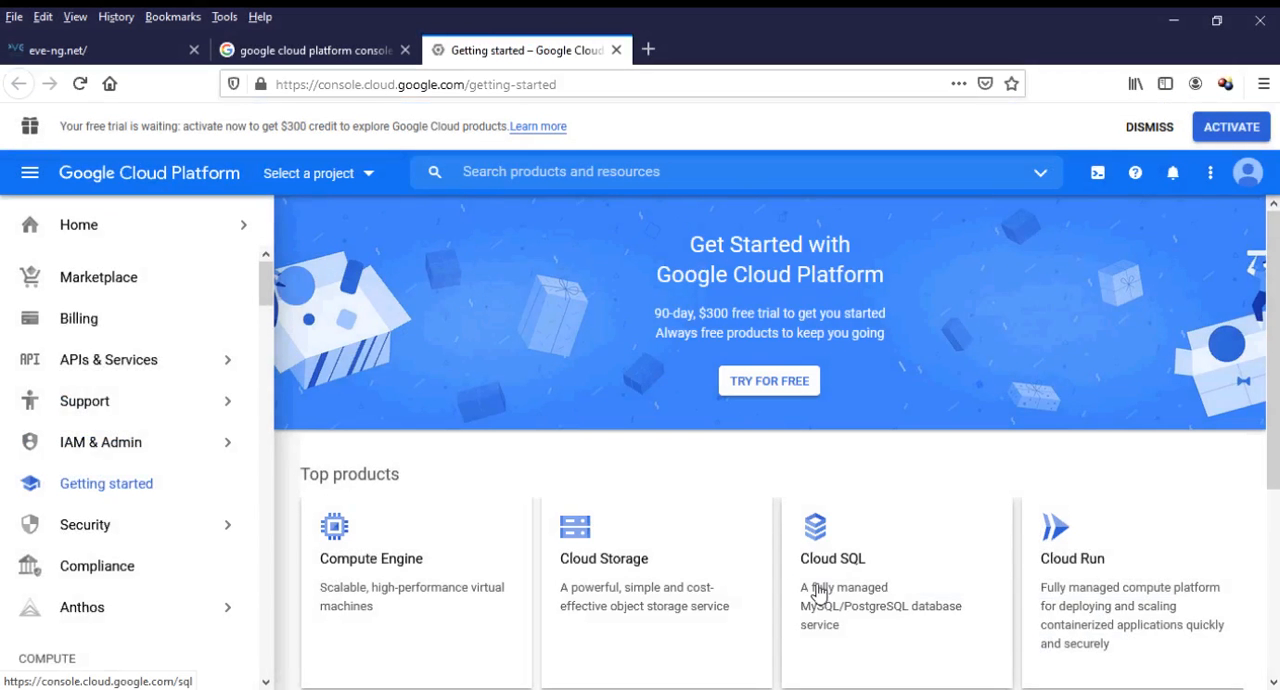
pyautogui.click(767, 383)
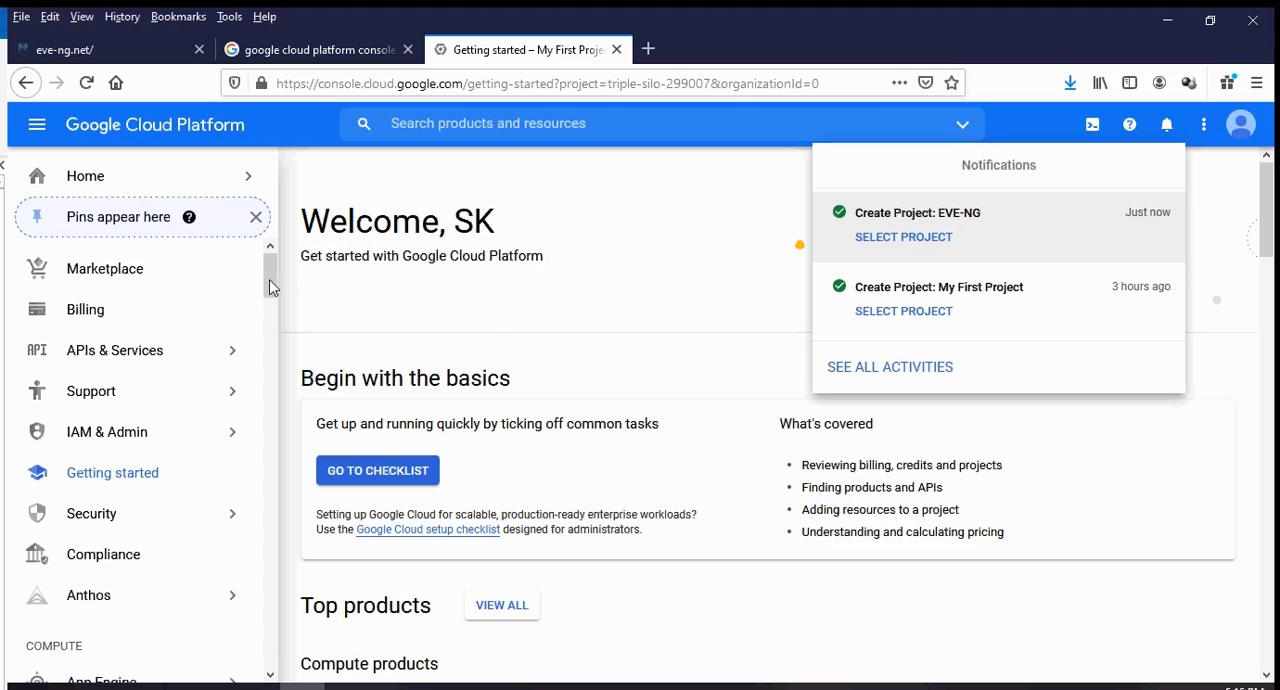
# Go to the Compute Engine VM instances of My First Project and enable billing with My Billing Account.
pyautogui.moveTo(270, 276)
pyautogui.mouseDown()
pyautogui.moveTo(277, 545)
pyautogui.moveTo(277, 268)
pyautogui.mouseUp()
pyautogui.click(100, 183)
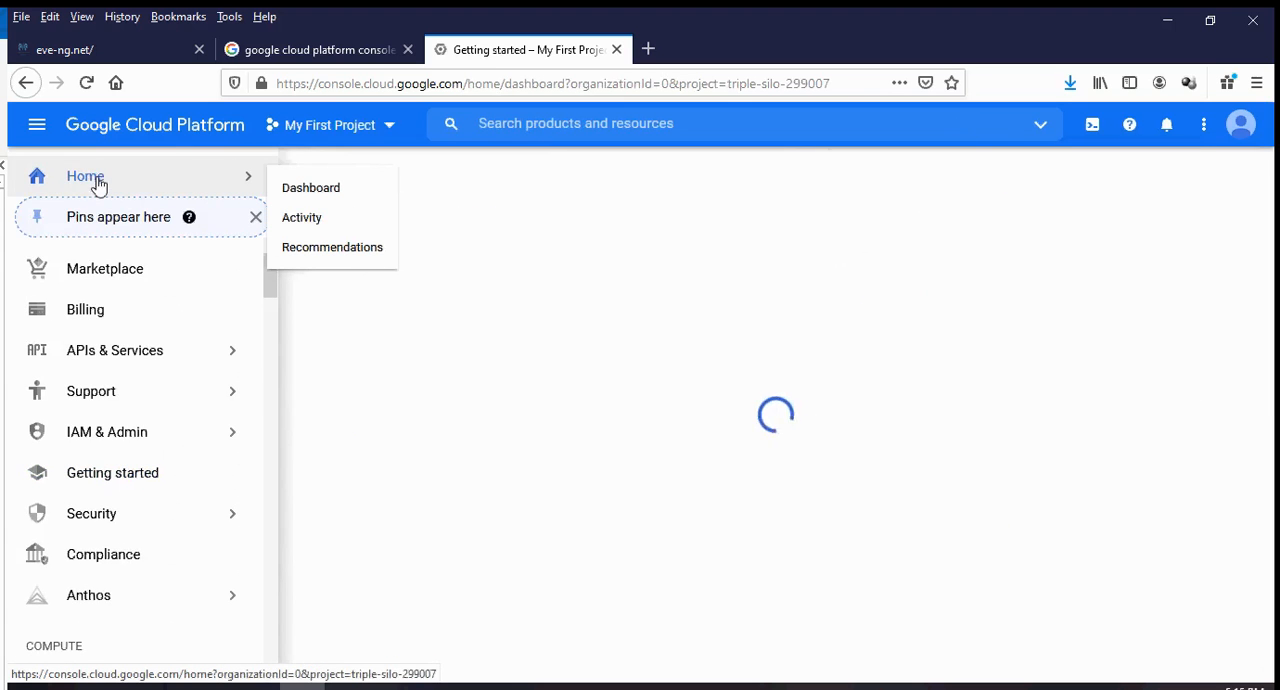
pyautogui.moveTo(165, 352)
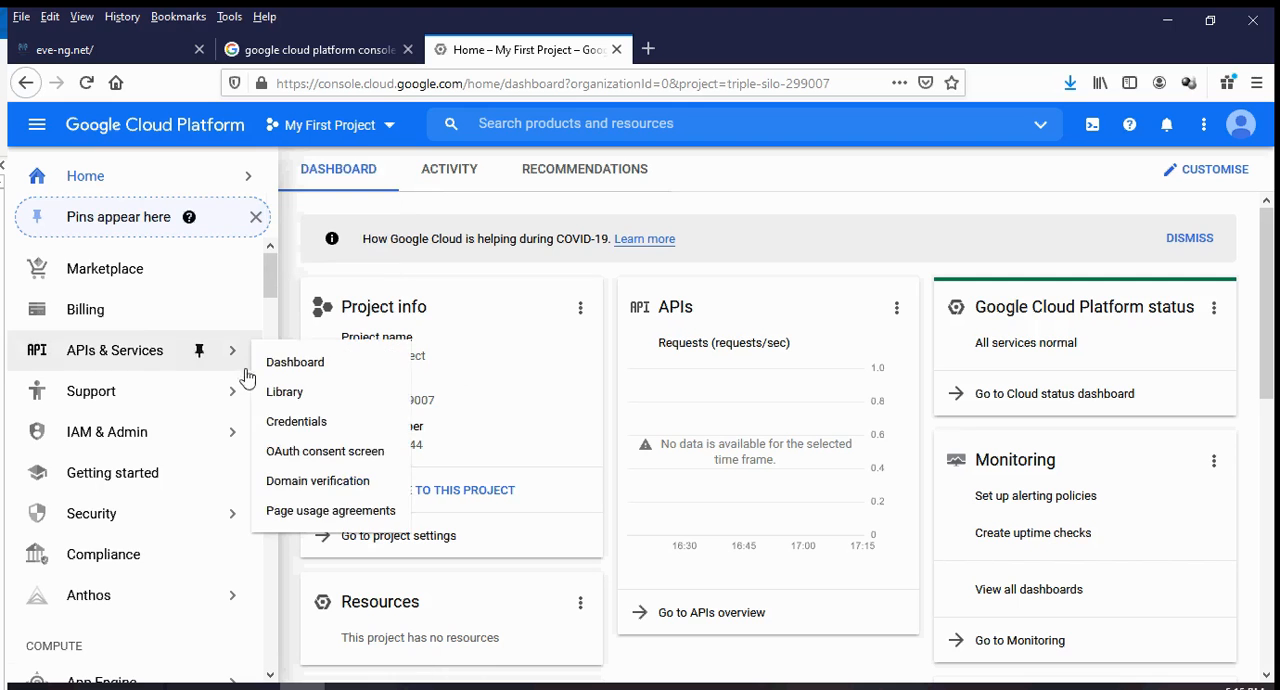
pyautogui.scroll(-5, 150, 300)
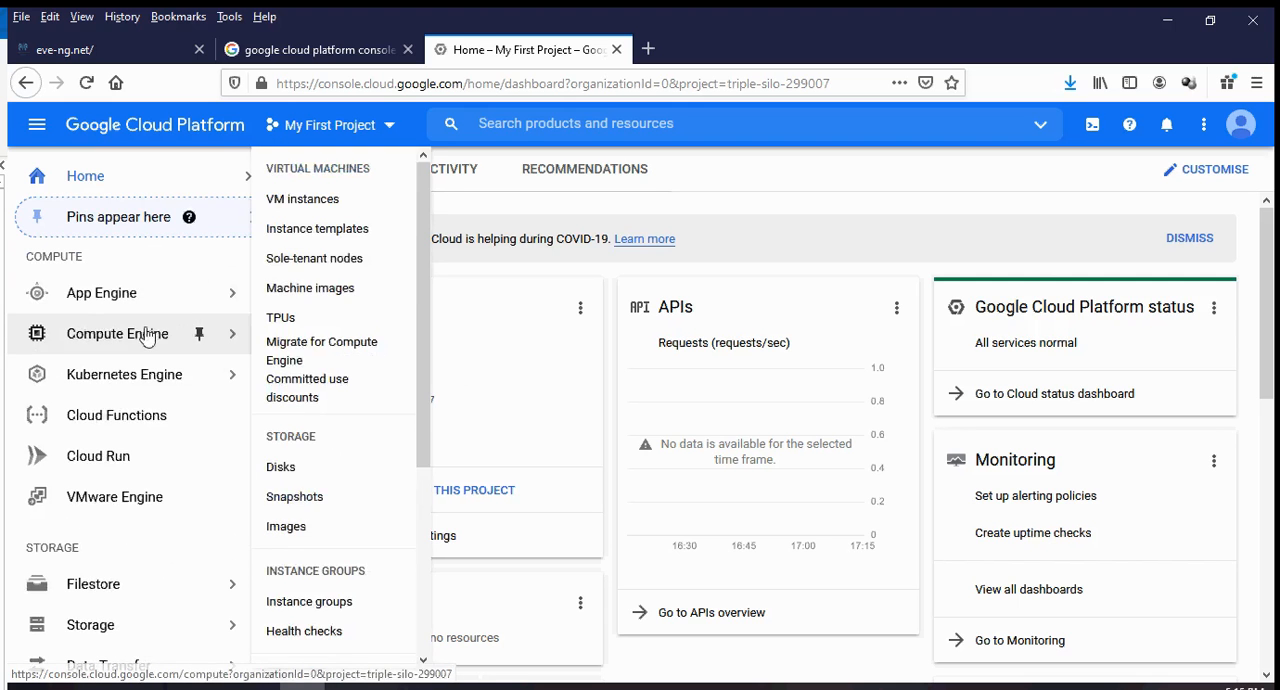
pyautogui.moveTo(143, 296)
pyautogui.moveTo(121, 346)
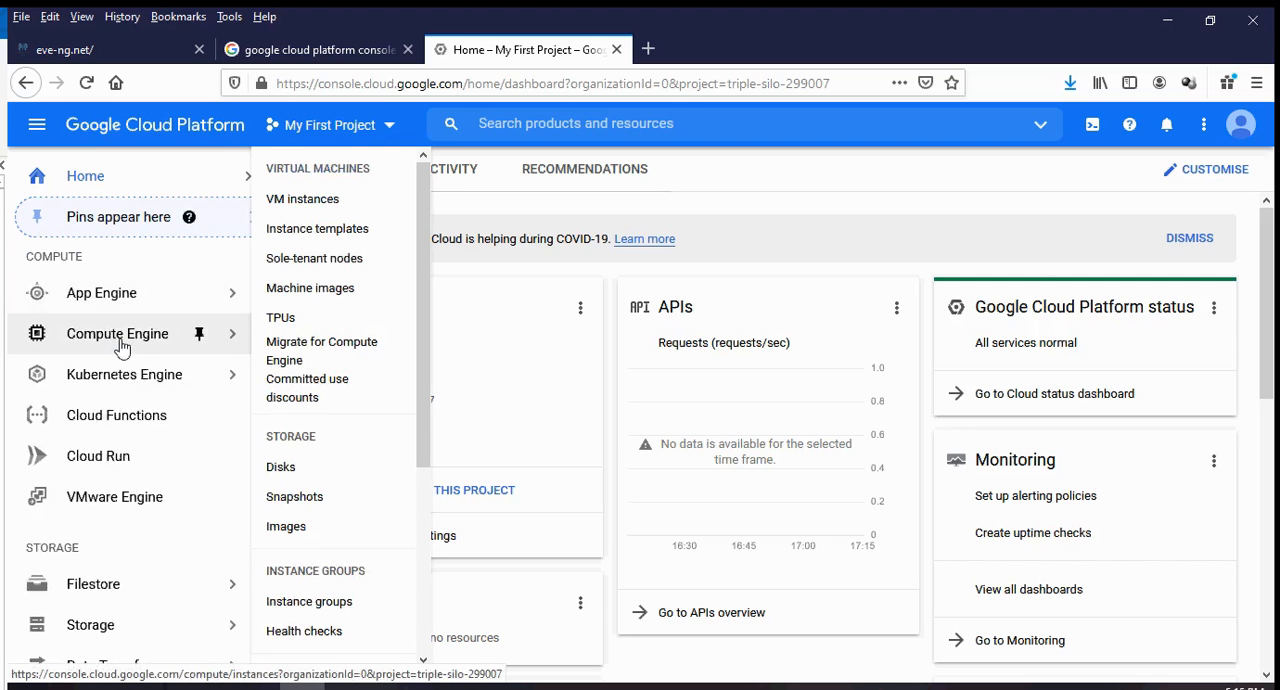
pyautogui.click(340, 205)
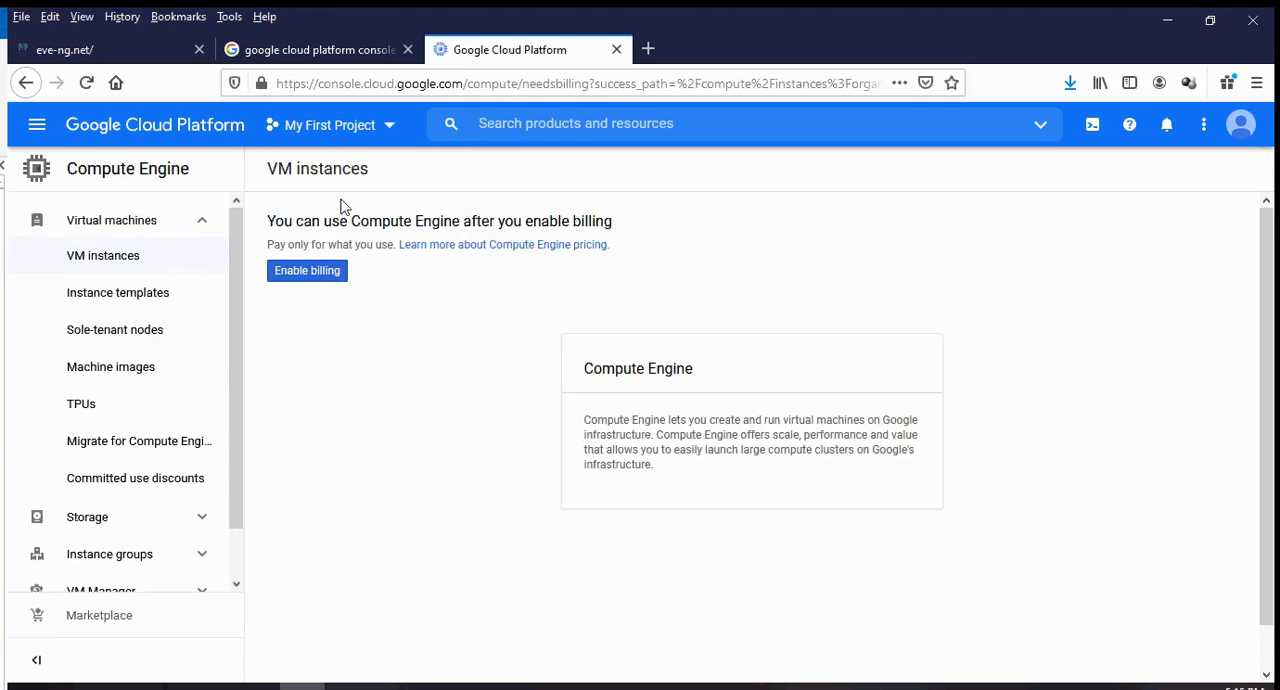
pyautogui.click(315, 272)
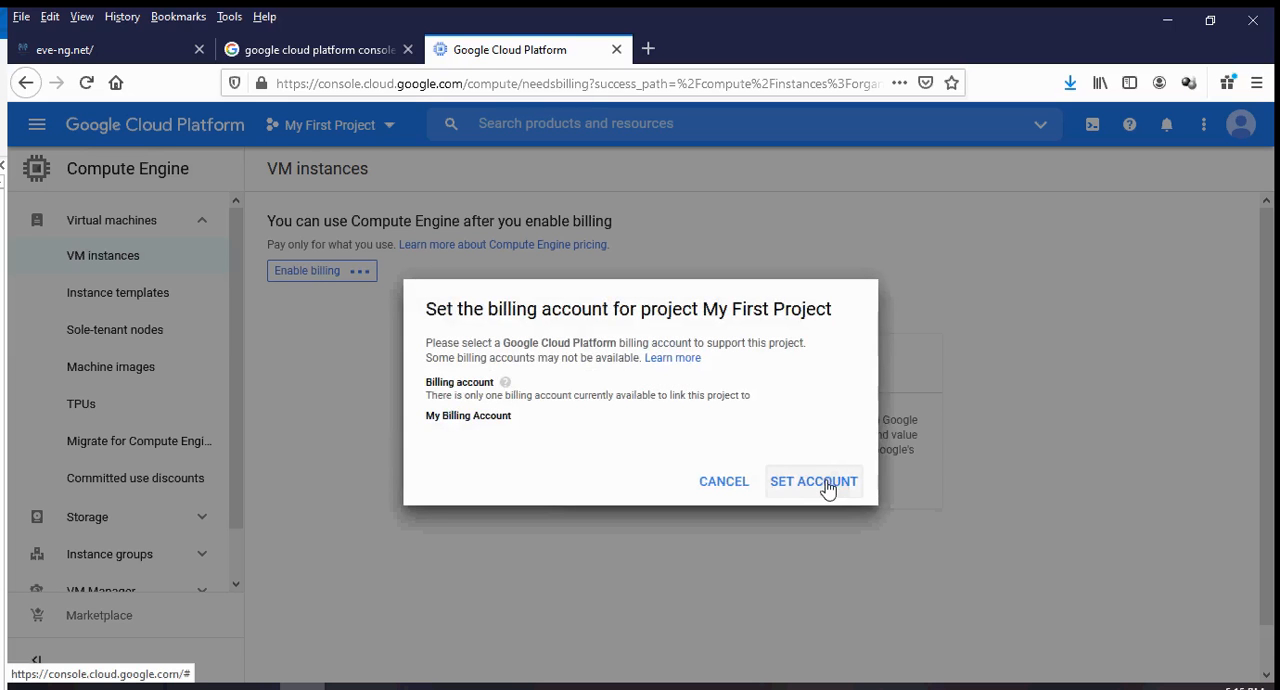
pyautogui.click(826, 487)
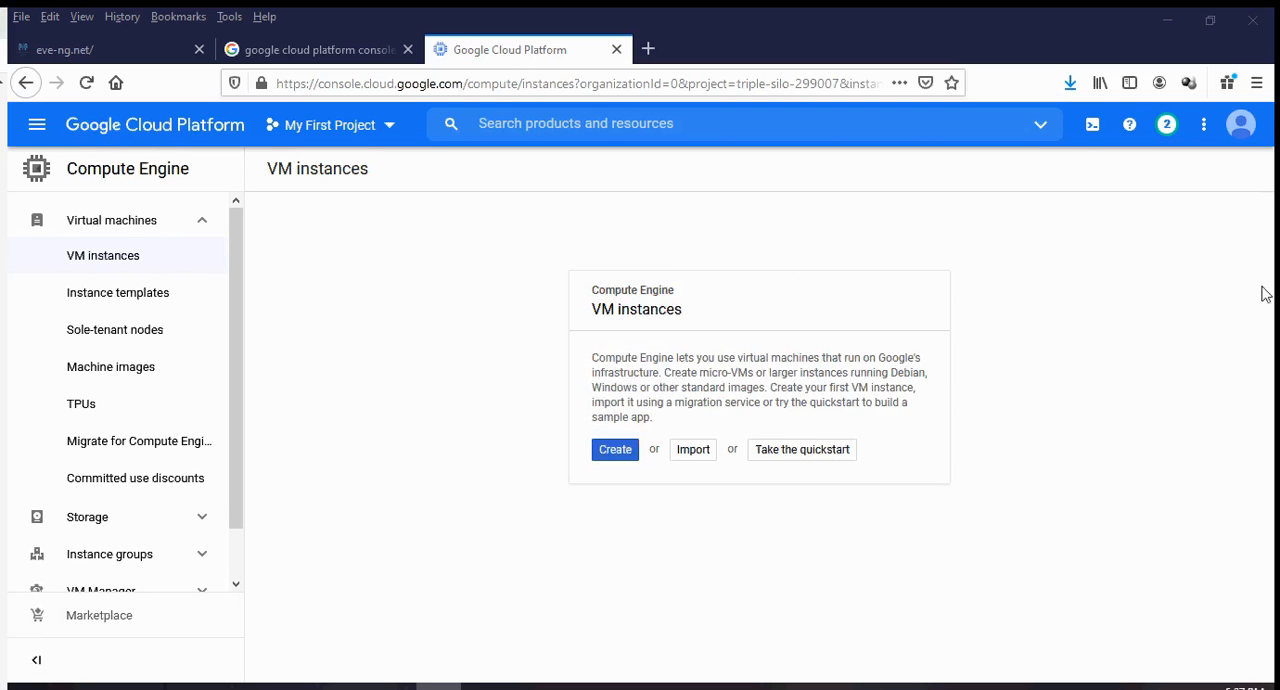
# Start a Cloud Shell session and copy the whole gcloud compute images create command from the Notepad window.
pyautogui.click(1092, 127)
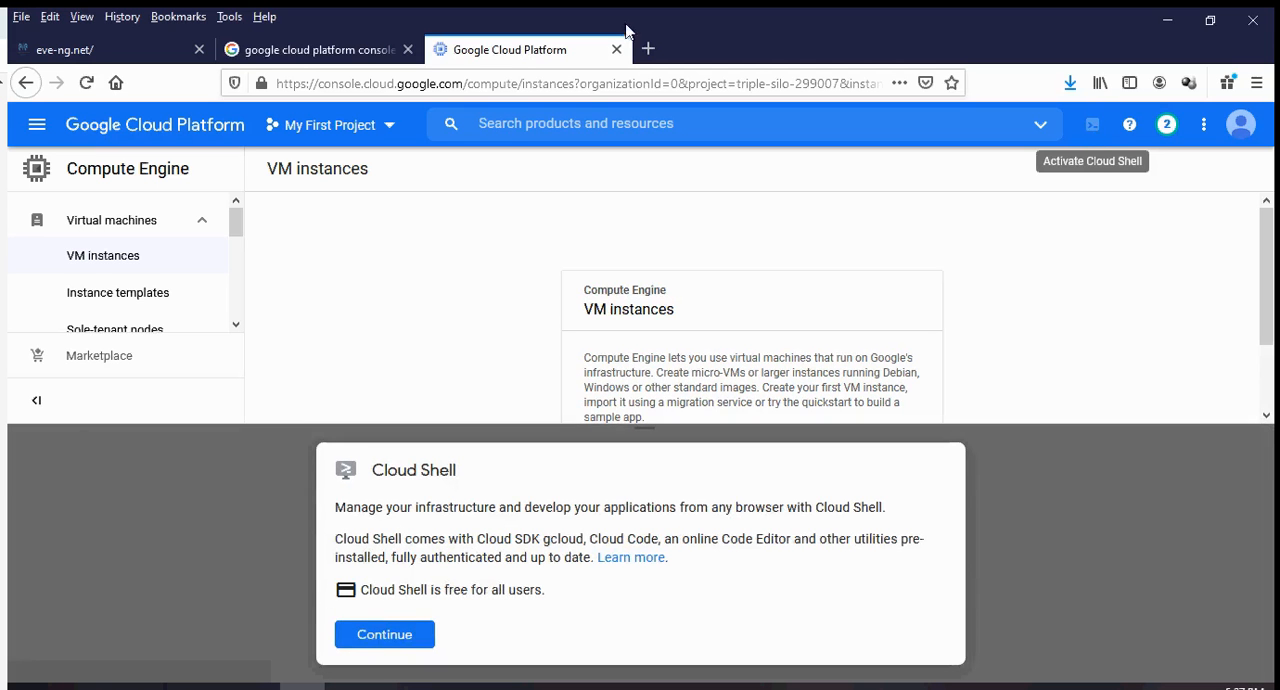
pyautogui.click(386, 637)
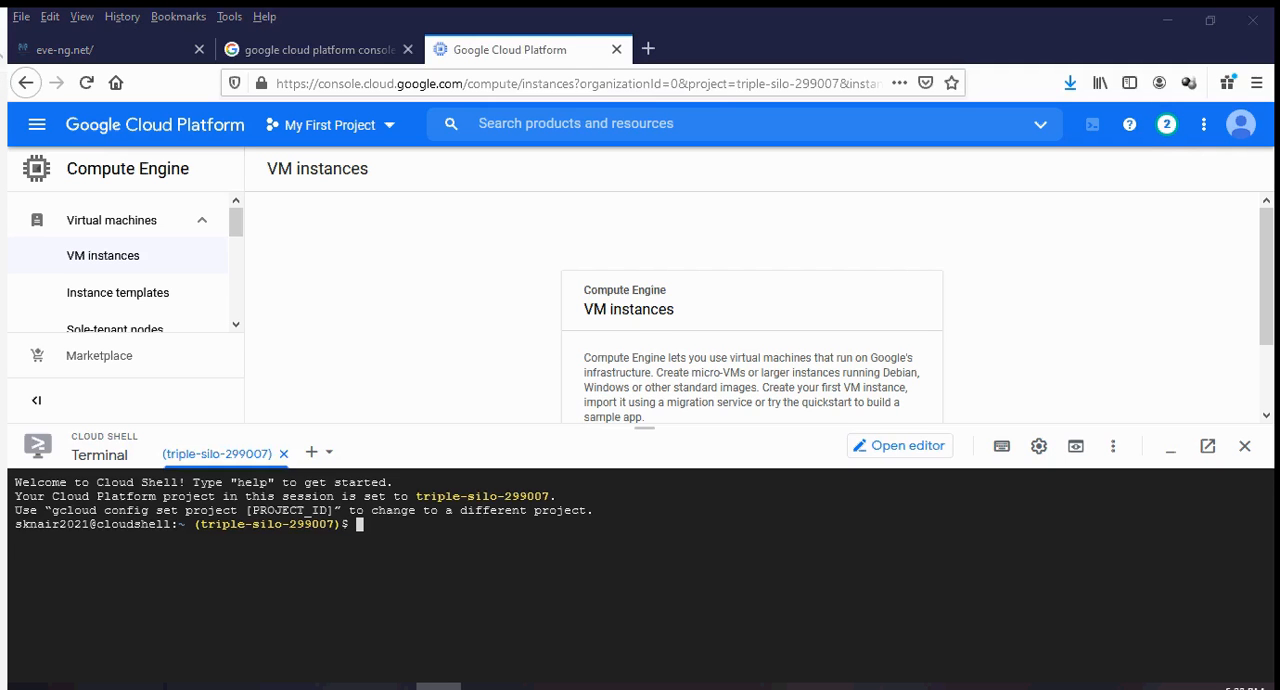
pyautogui.moveTo(0, 125); pyautogui.dragTo(849, 137)
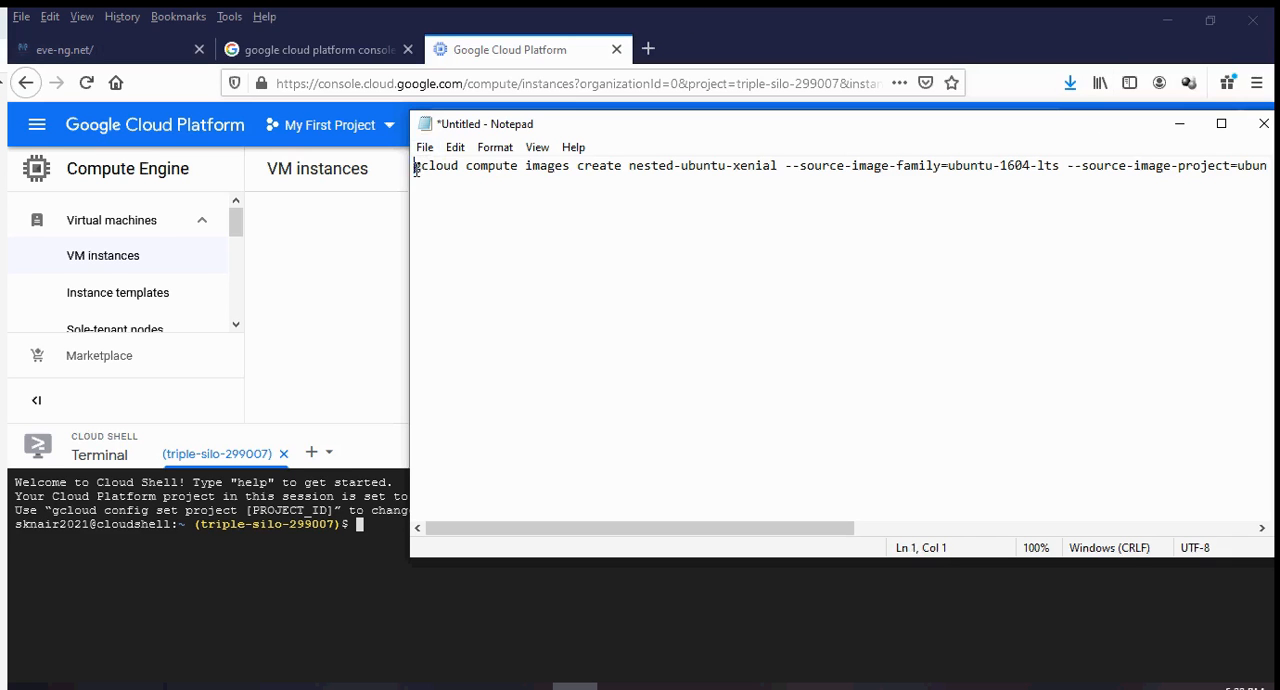
pyautogui.moveTo(416, 170); pyautogui.dragTo(977, 180)
pyautogui.rightClick(1121, 176)
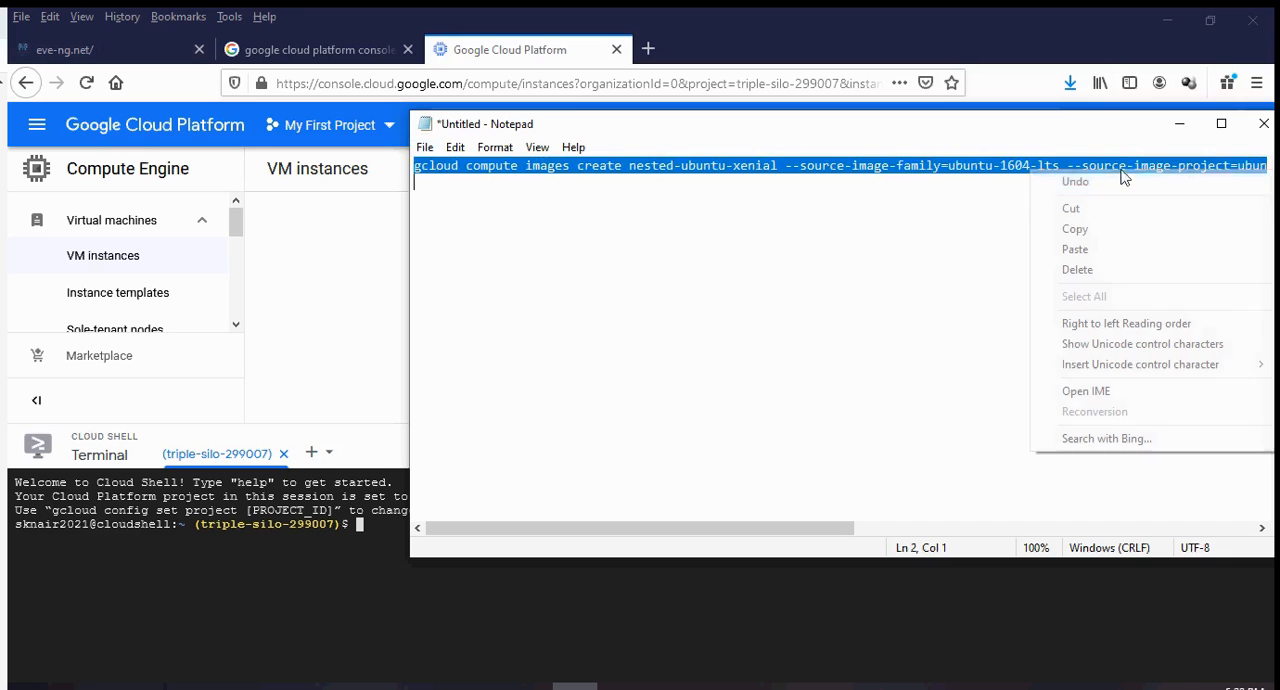
pyautogui.click(1116, 222)
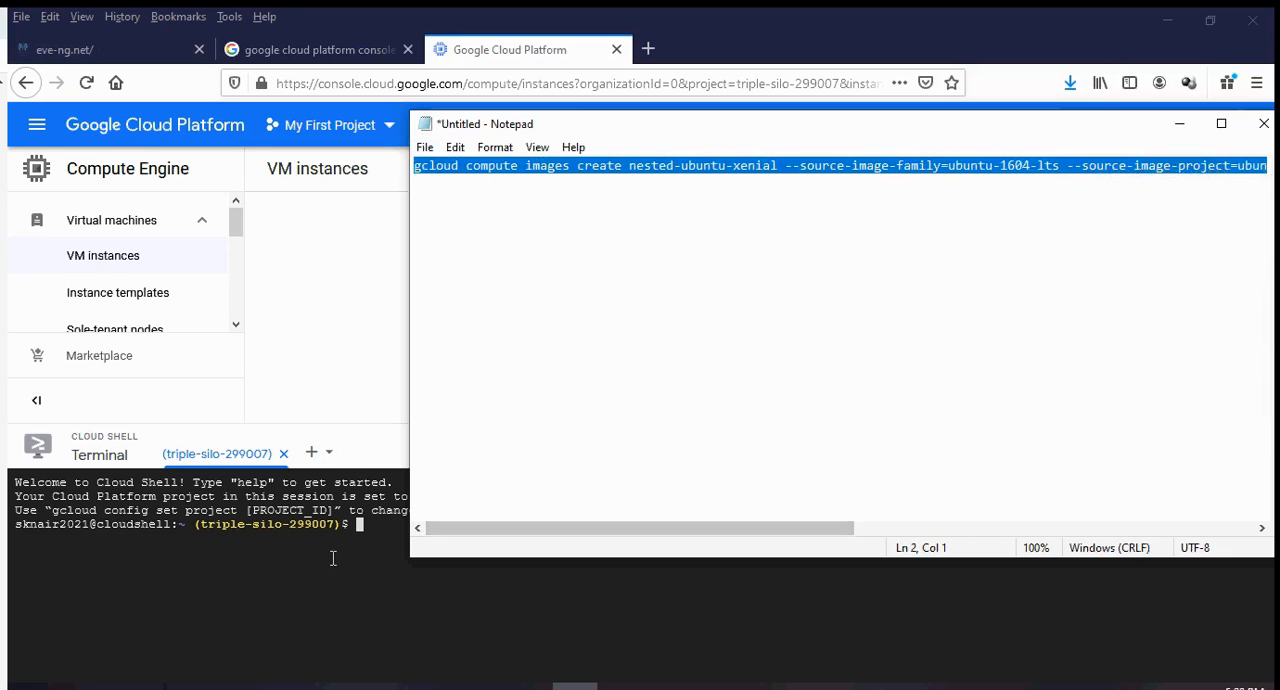
# Paste the command into Cloud Shell, remove the stray space before source-image-family, and run it with authorisation to create the nested-ubuntu-xenial image from ubuntu-1604-lts.
pyautogui.click(377, 558)
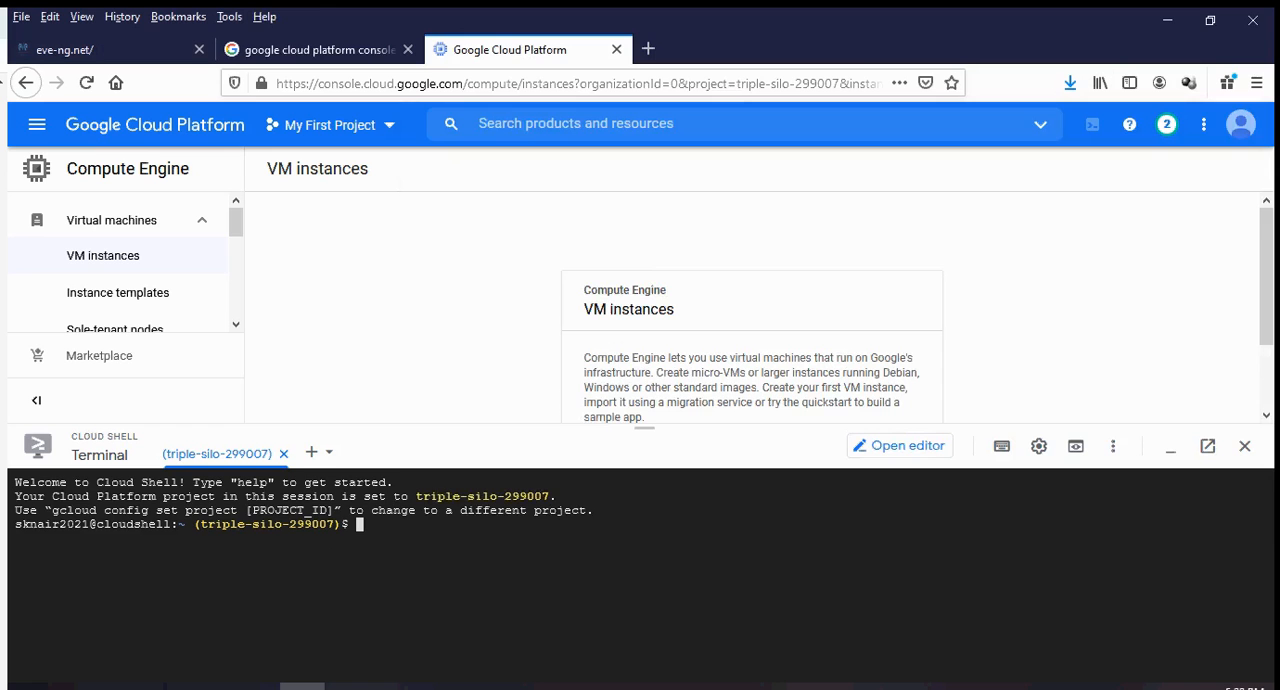
pyautogui.press('Left')
pyautogui.press('Left')
pyautogui.press('Left')
pyautogui.press('Left')
pyautogui.press('Left')
pyautogui.press('Left')
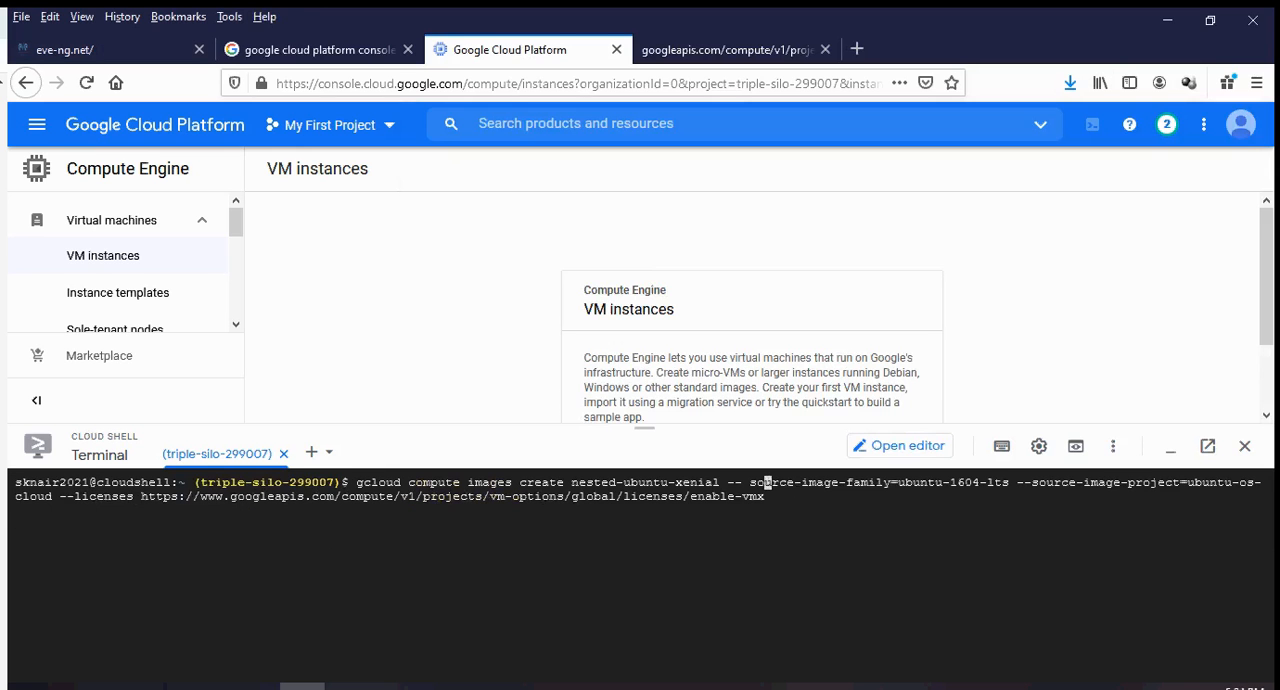
pyautogui.press('BackSpace')
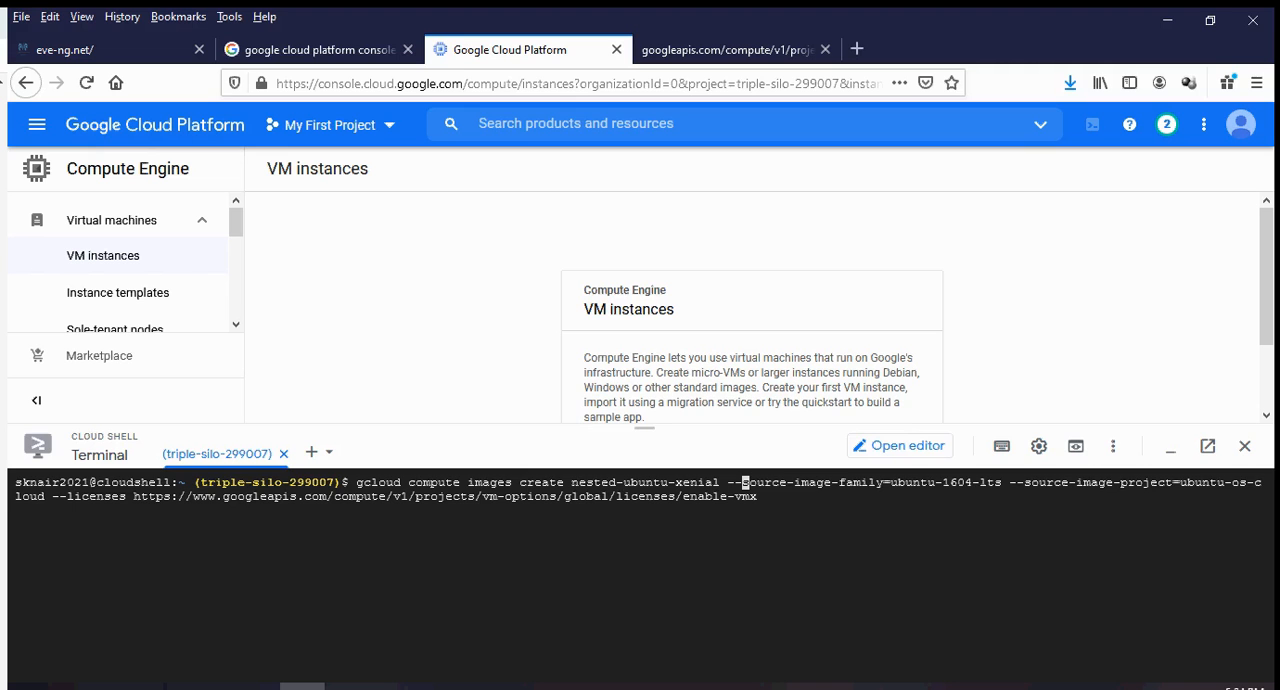
pyautogui.press('Return')
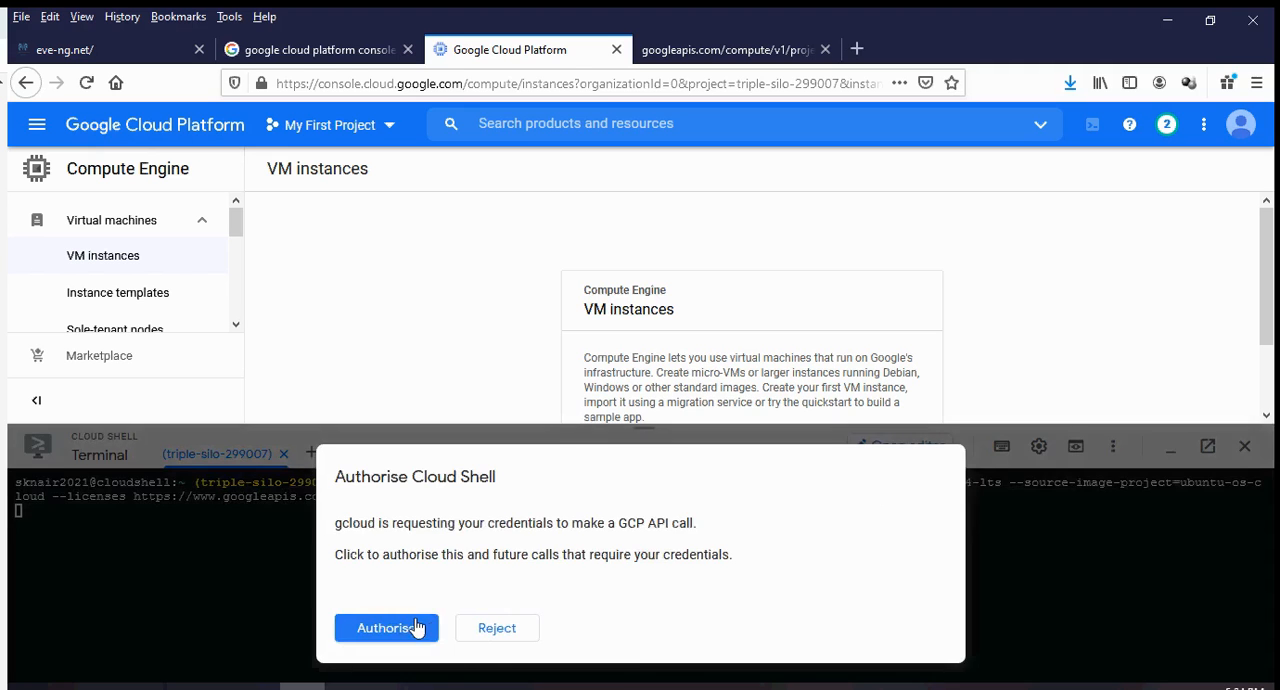
pyautogui.click(416, 627)
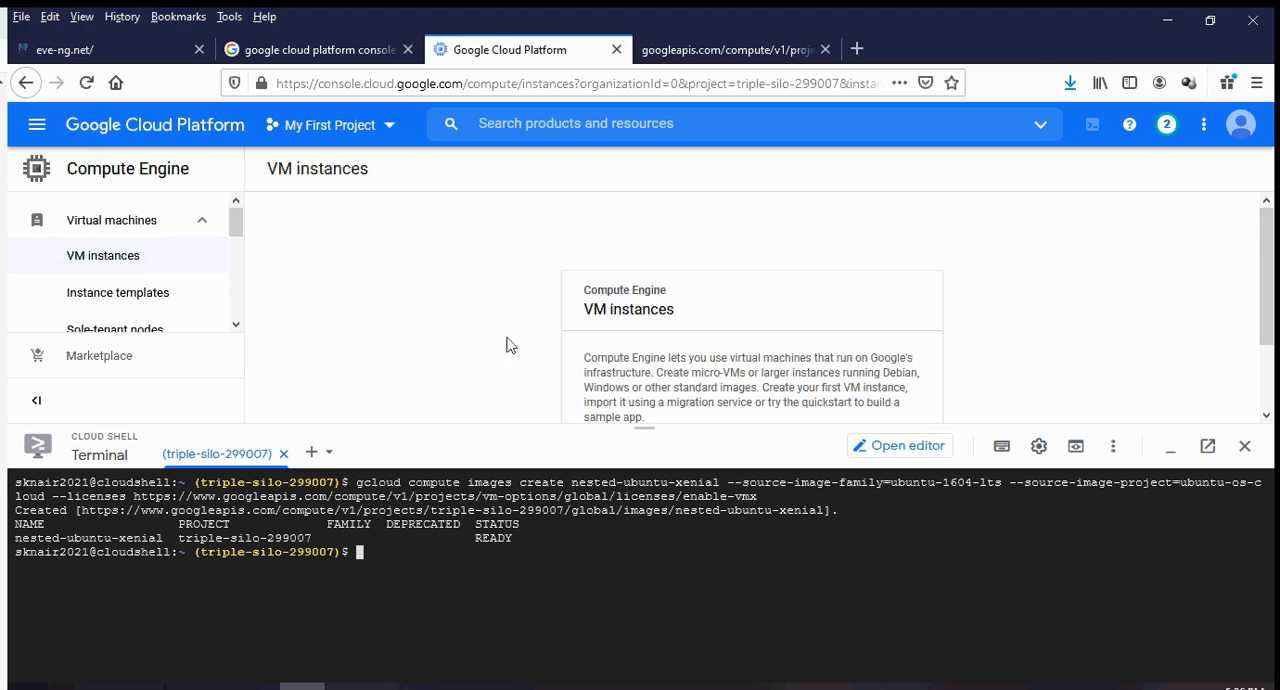
# Start creating a new VM instance and close the Cloud Shell terminal.
pyautogui.scroll(-2, 514, 326)
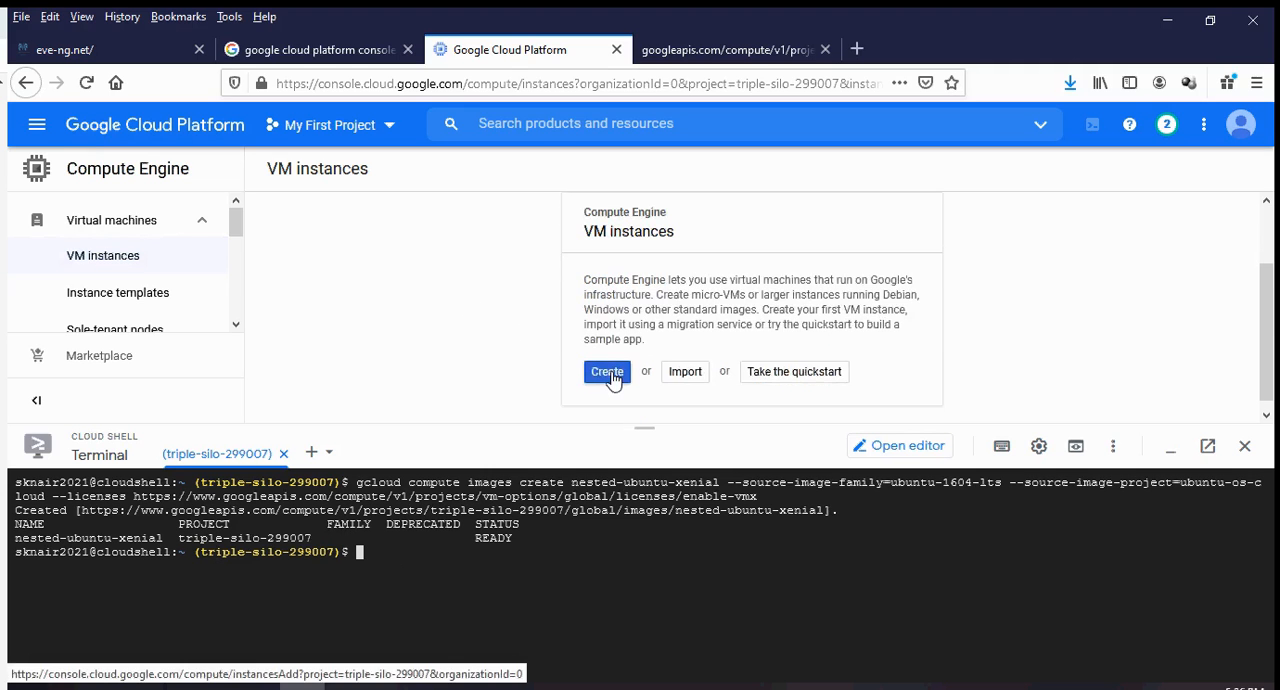
pyautogui.click(606, 371)
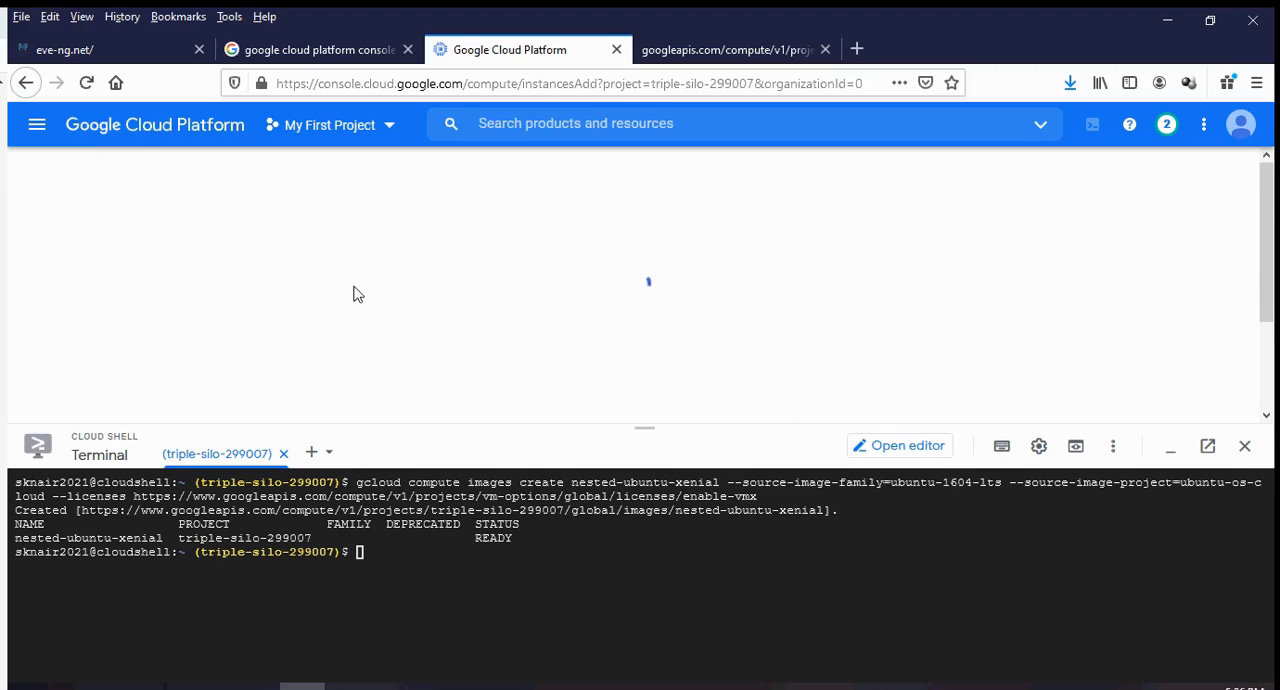
pyautogui.click(1246, 449)
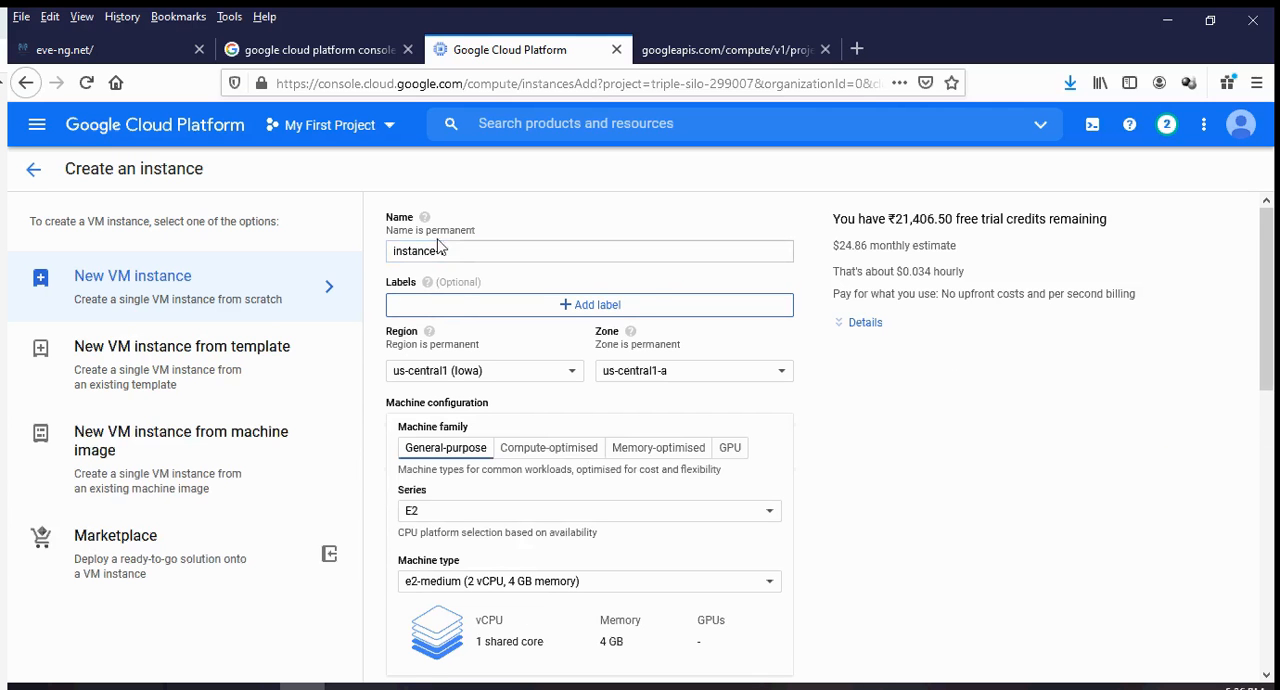
# Name the new VM instance eve-ng-vm01, using lowercase letters only.
pyautogui.moveTo(457, 254); pyautogui.dragTo(376, 252)
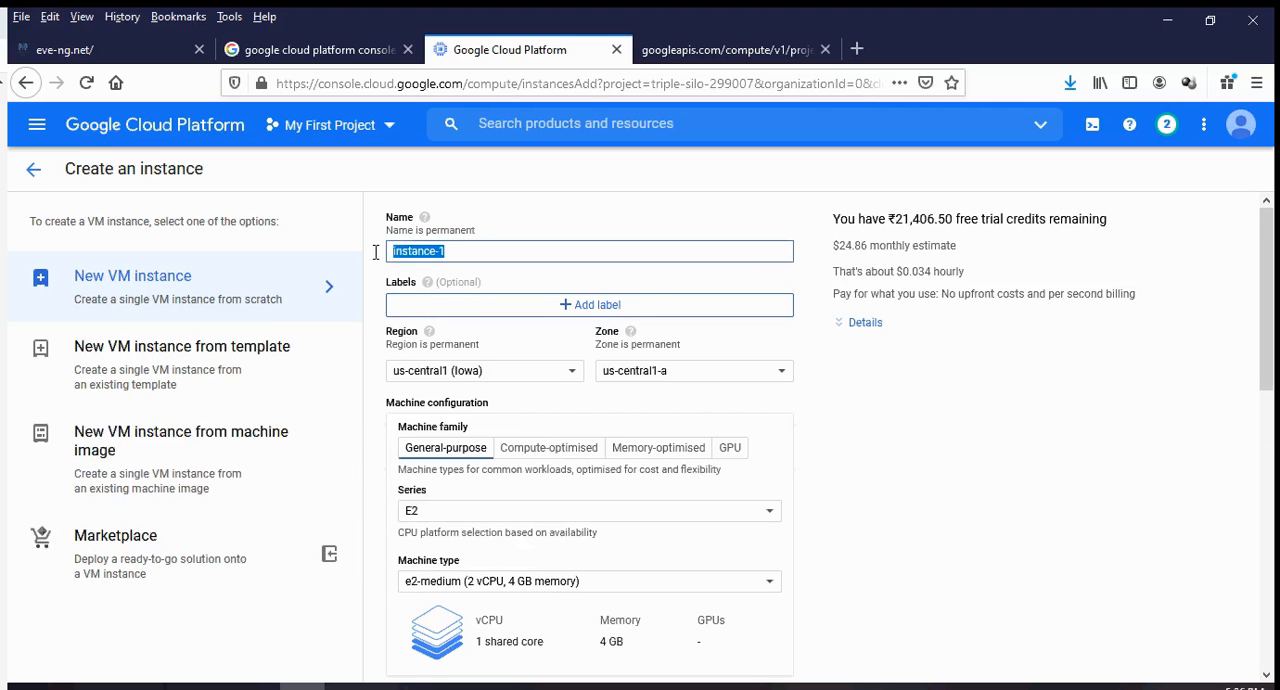
pyautogui.write('EVE')
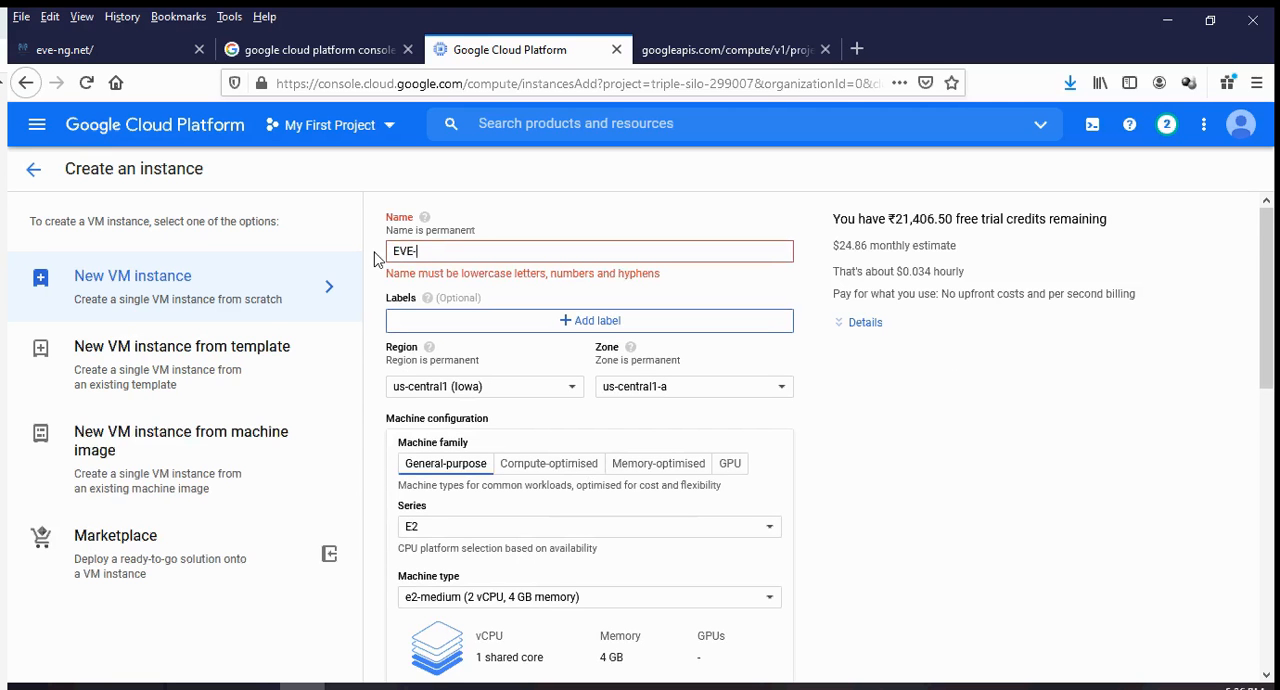
pyautogui.write('-NG-vm01')
pyautogui.moveTo(432, 252); pyautogui.dragTo(322, 253)
pyautogui.write('eve-n')
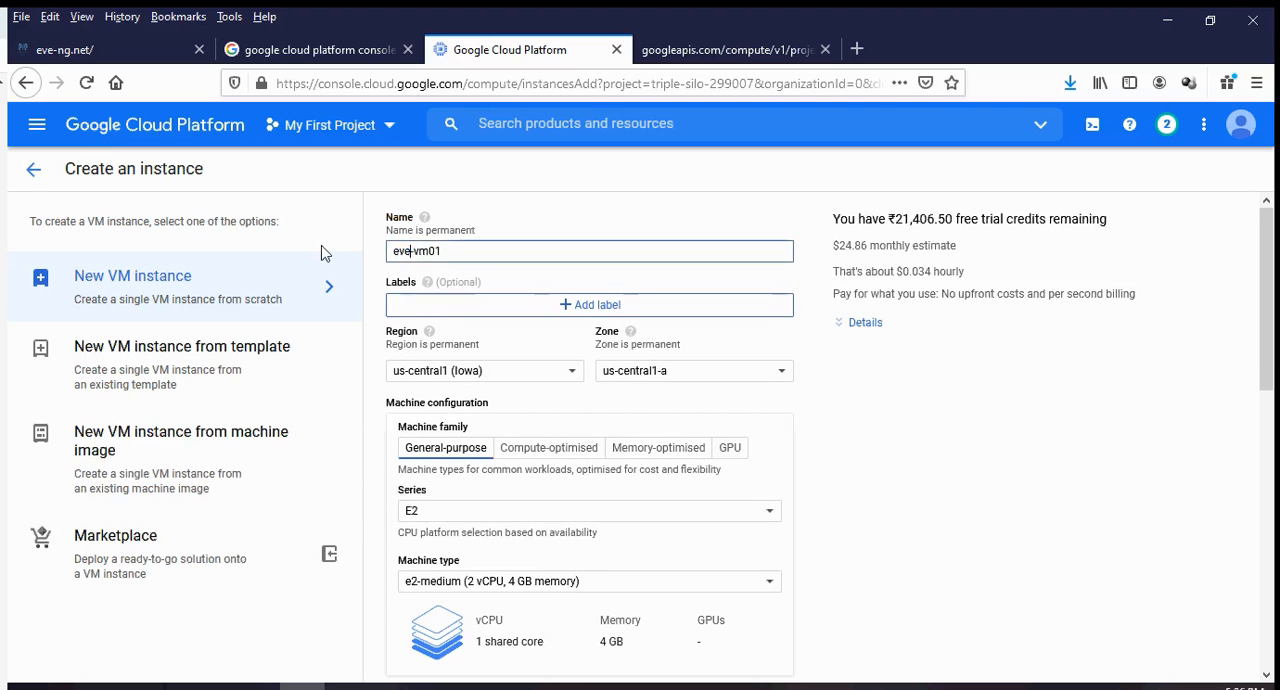
pyautogui.write('g')
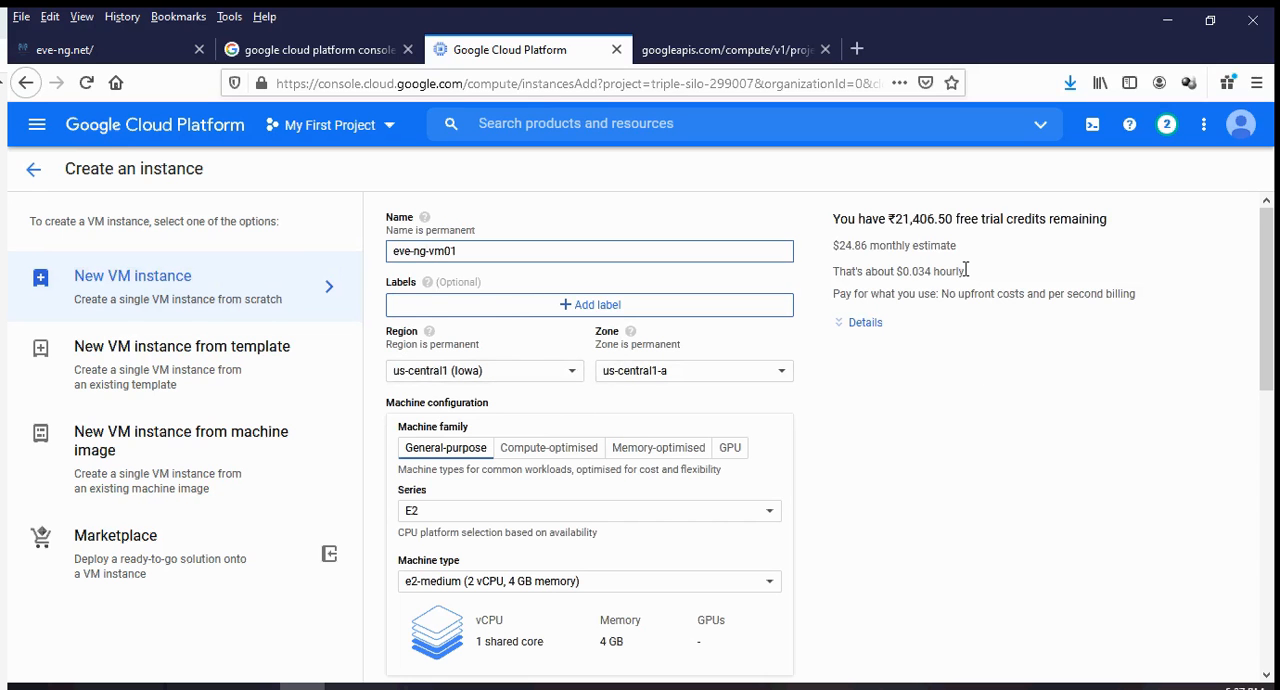
# Set the instance's machine series to N2 and its machine type to n2-standard-8 (8 vCPU, 32 GB memory), and check the cost estimate.
pyautogui.moveTo(964, 271); pyautogui.dragTo(834, 271)
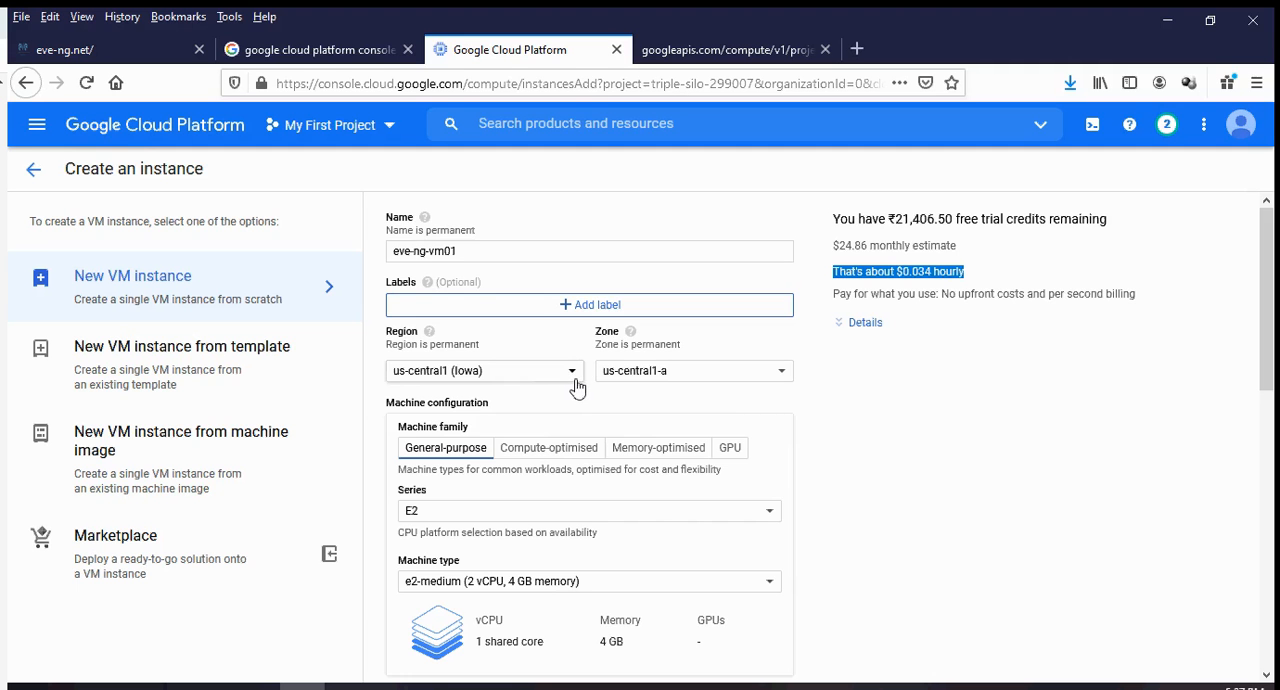
pyautogui.scroll(-3, 540, 452)
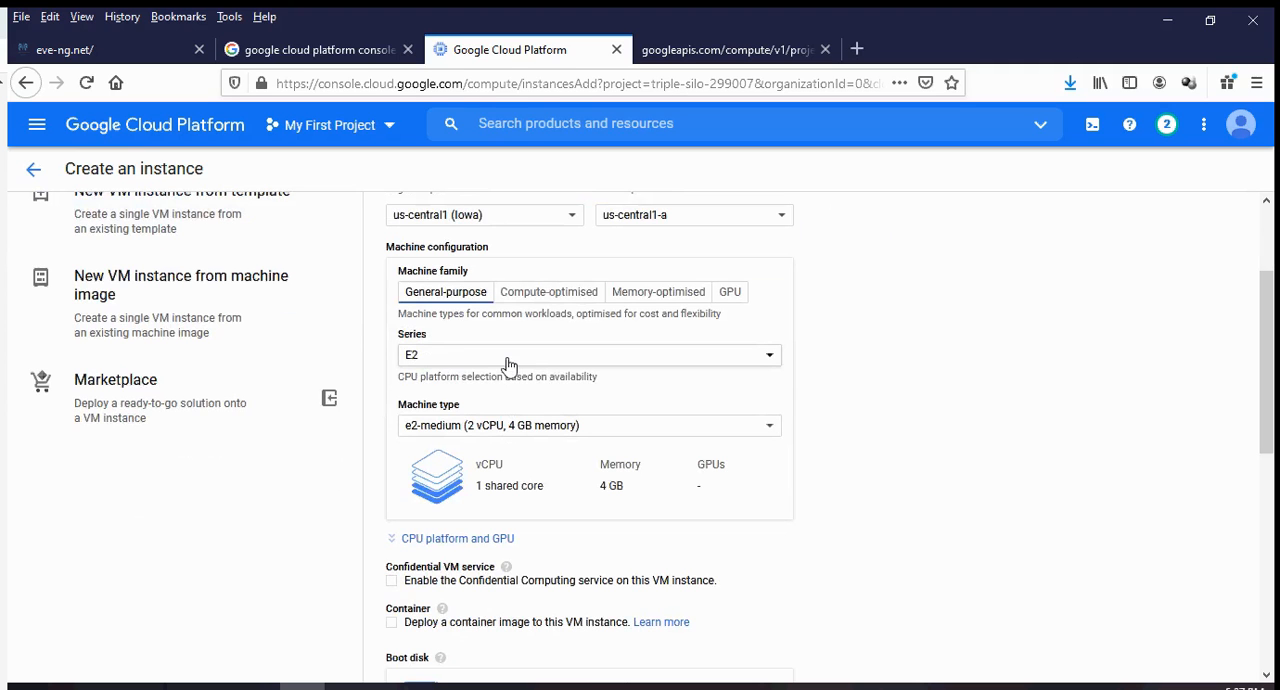
pyautogui.click(508, 360)
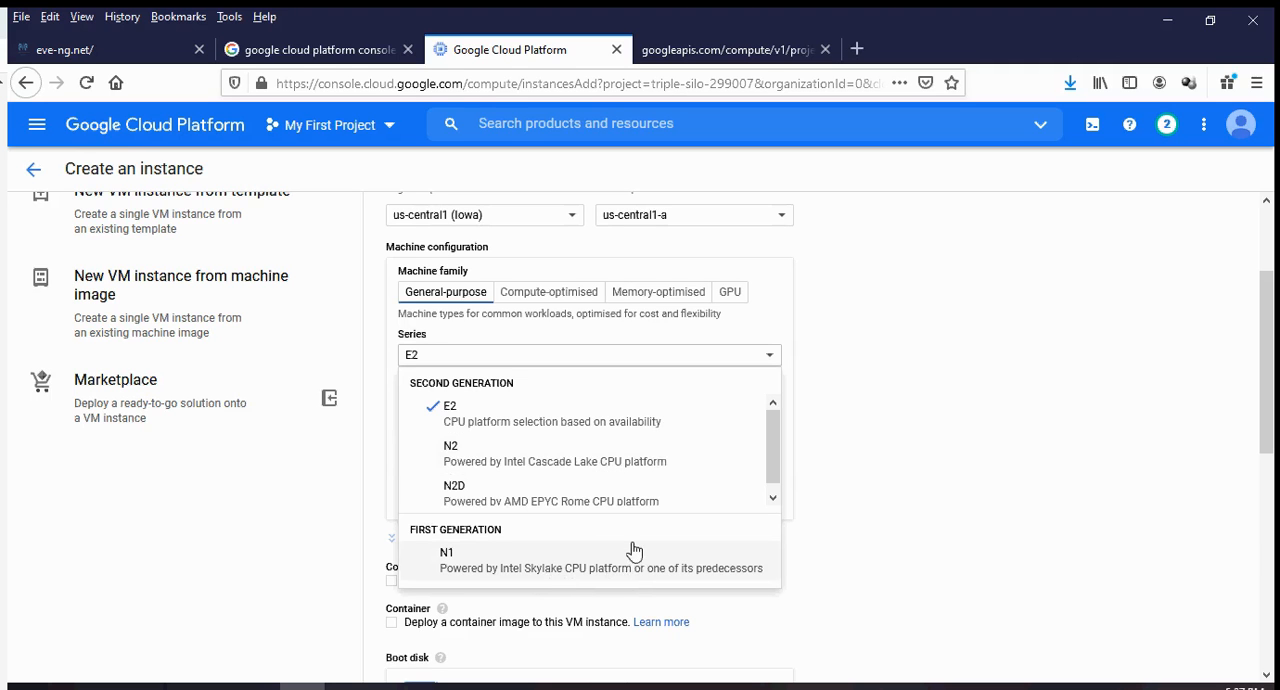
pyautogui.click(615, 465)
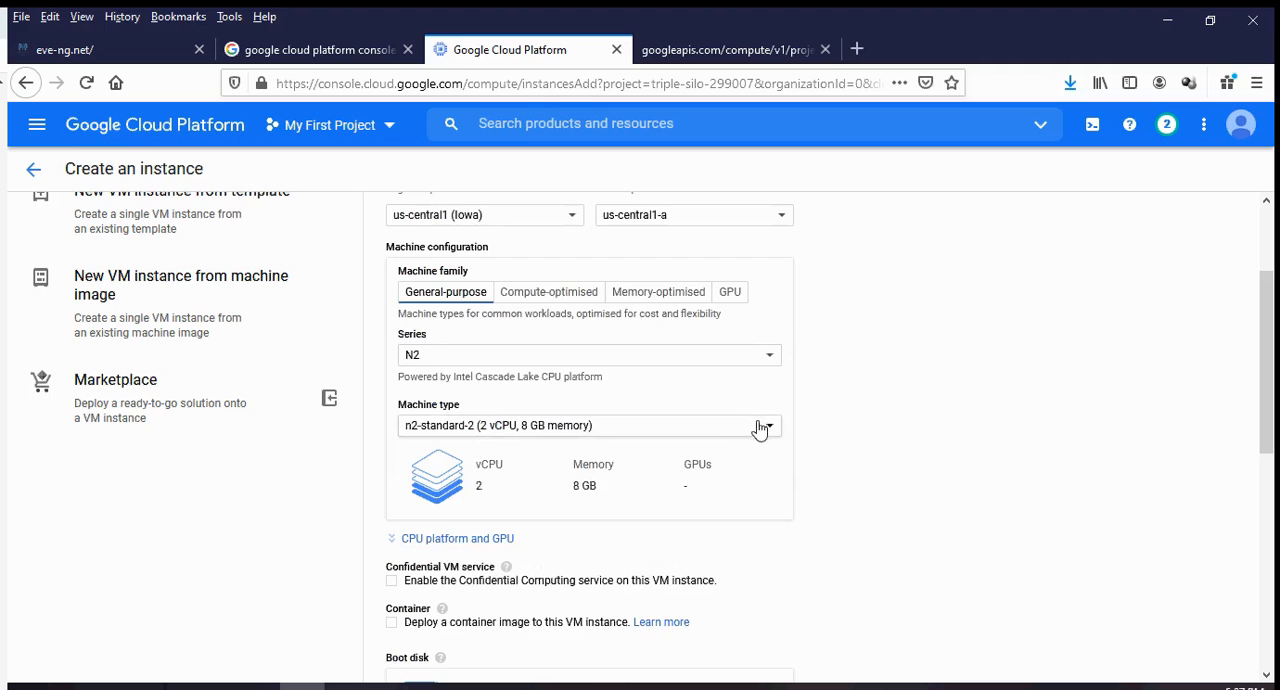
pyautogui.click(566, 430)
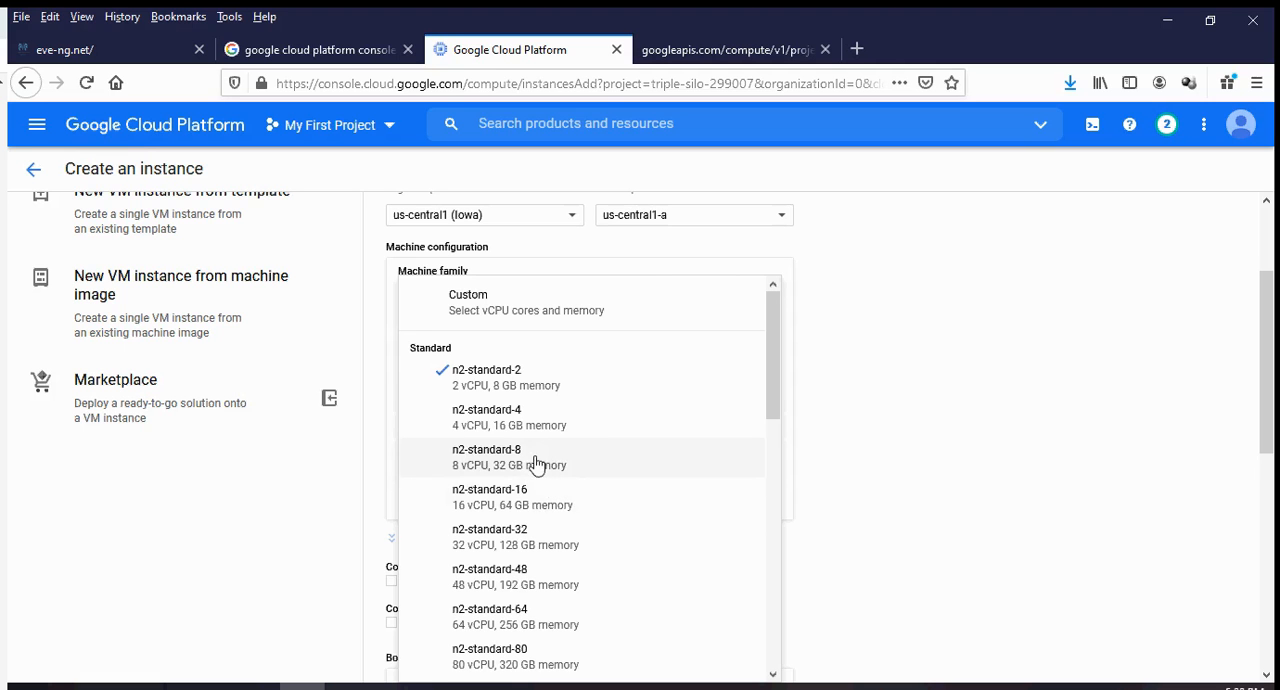
pyautogui.click(535, 461)
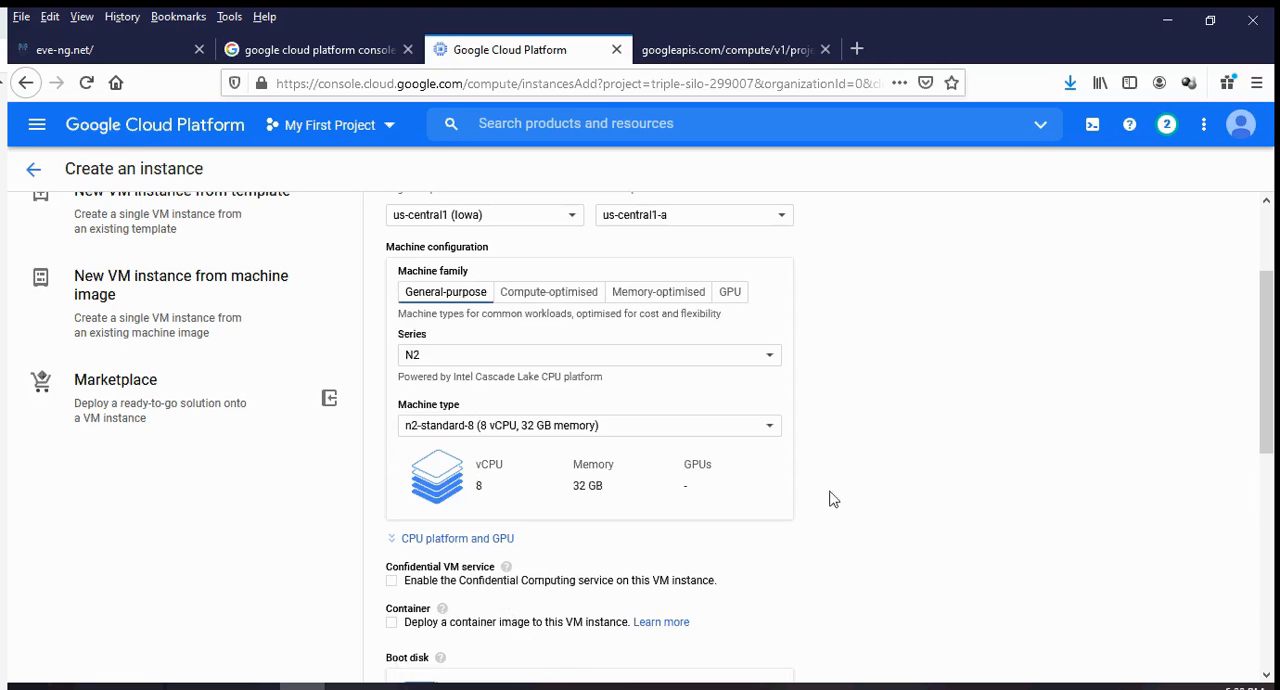
pyautogui.scroll(3, 840, 490)
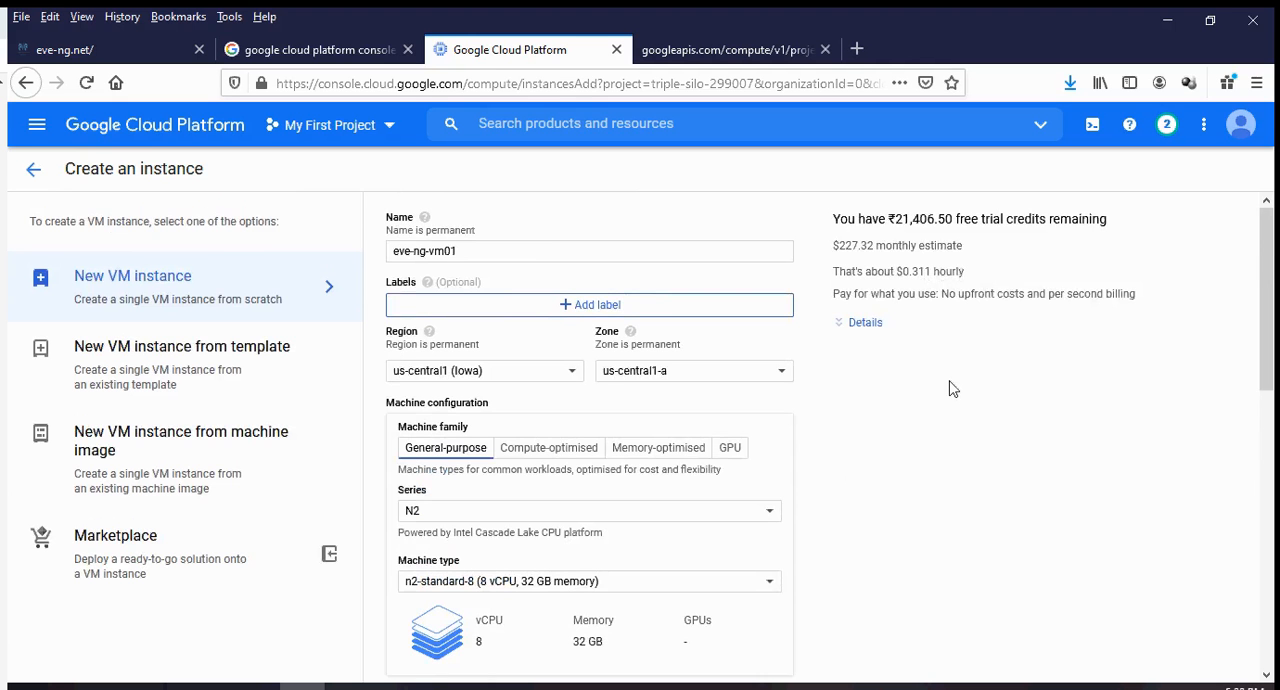
# Open the instance's boot disk settings for changing and switch the image source to custom images.
pyautogui.scroll(-5, 951, 386)
pyautogui.scroll(-3, 951, 388)
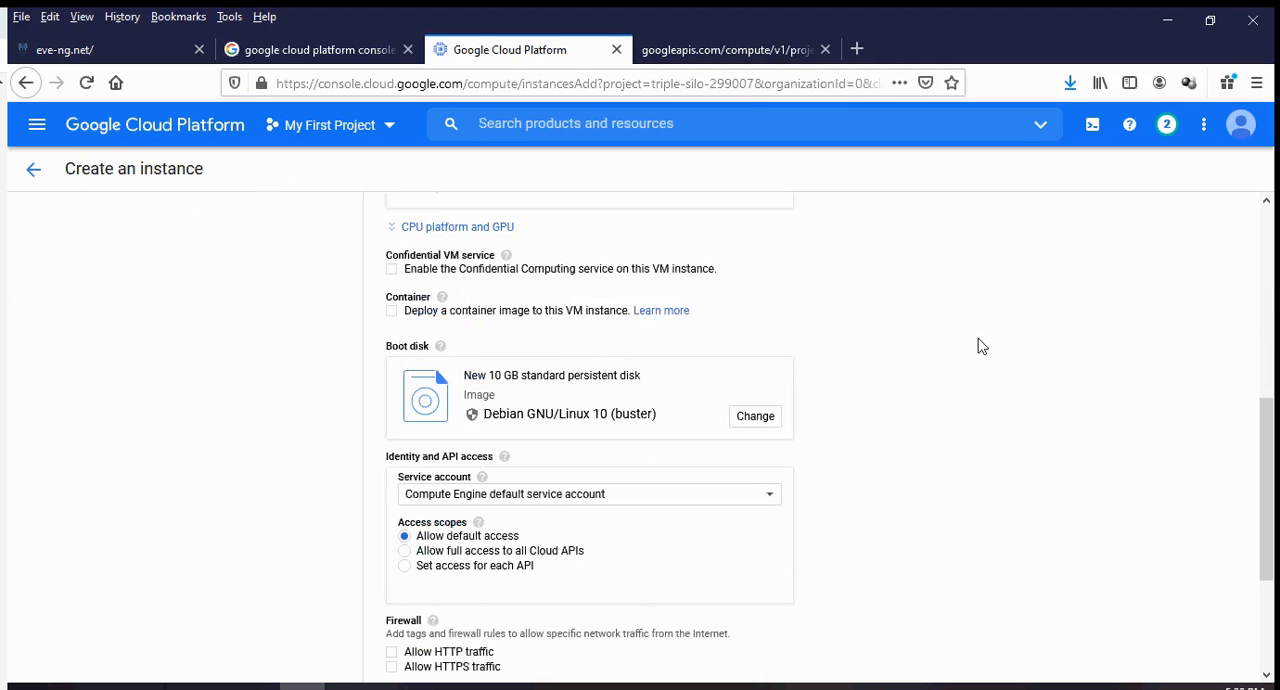
pyautogui.click(760, 418)
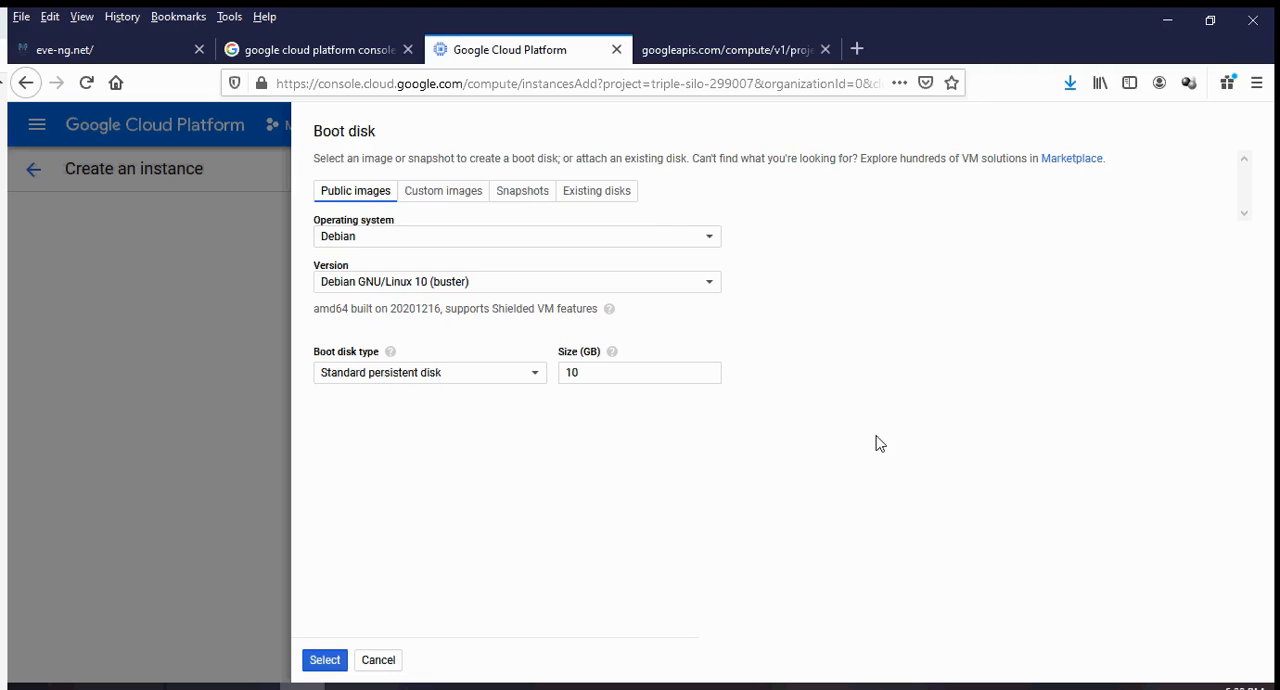
pyautogui.click(424, 197)
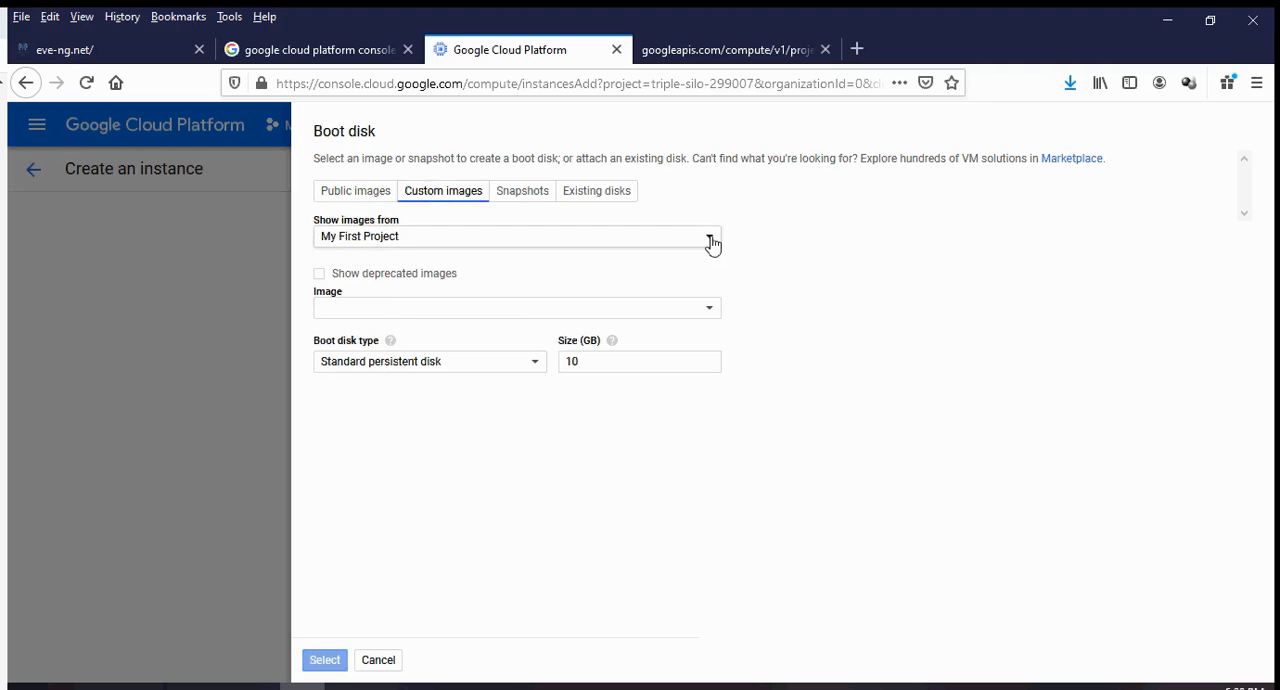
# Try to list the custom images of the EVE-NG project.
pyautogui.click(710, 240)
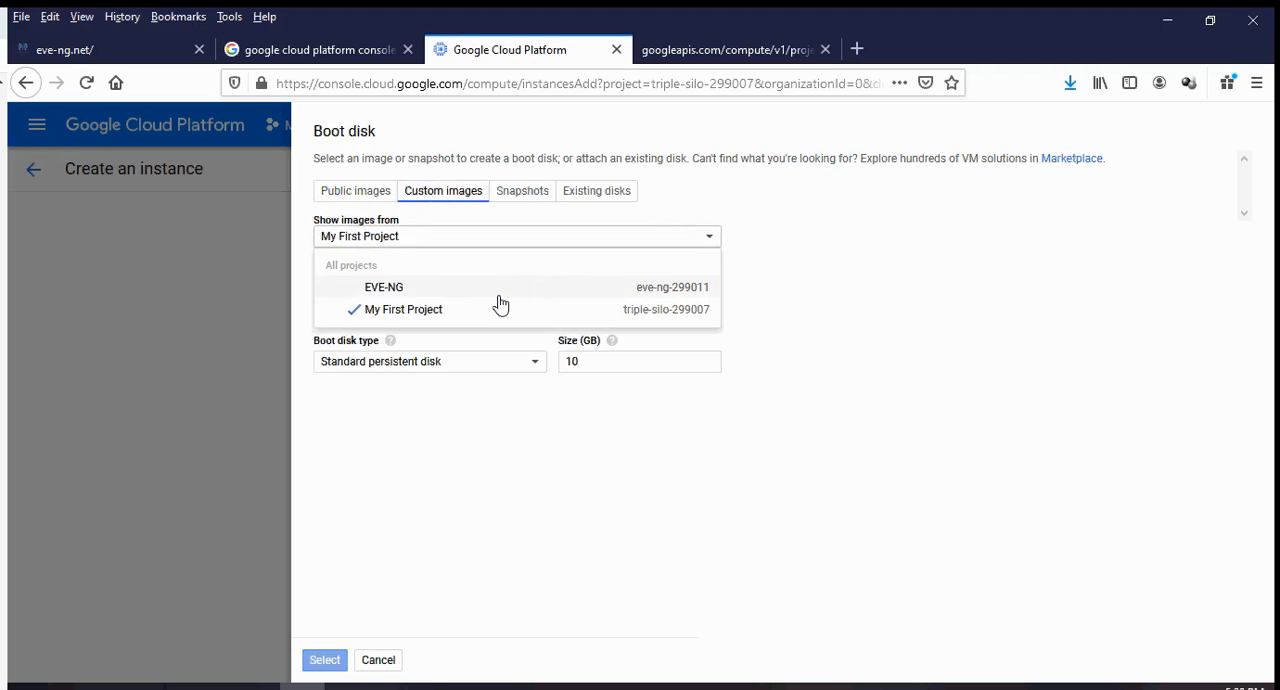
pyautogui.click(1056, 305)
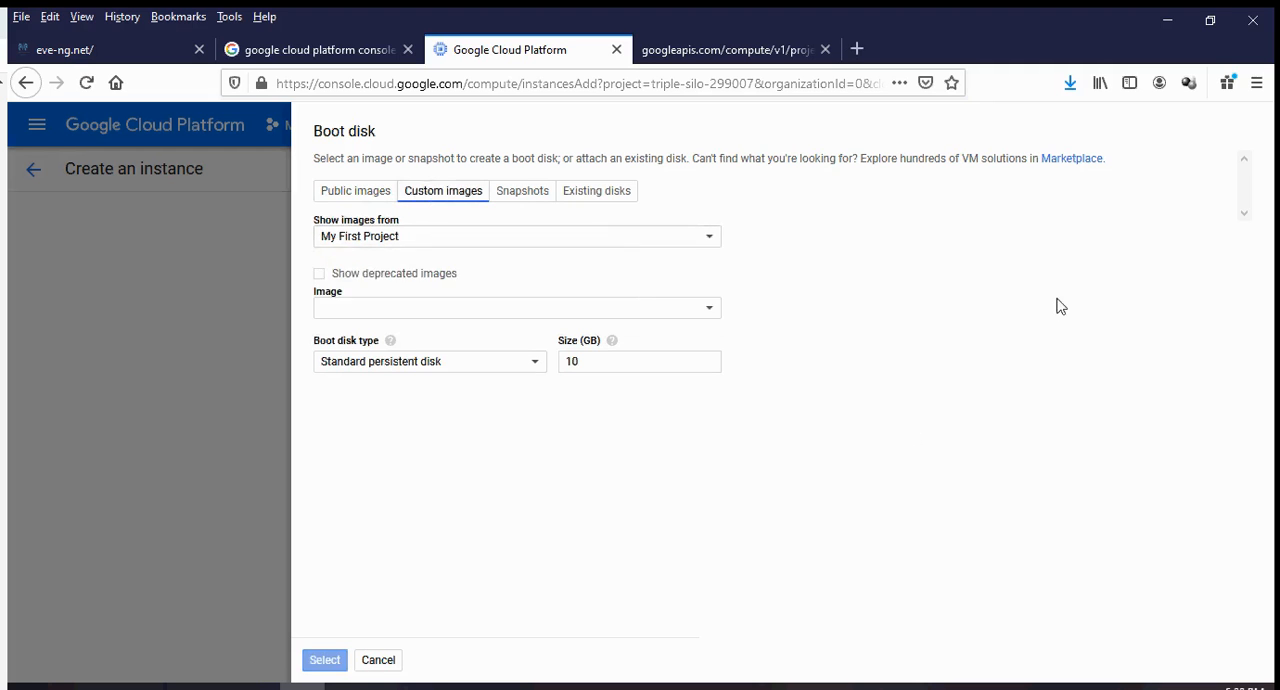
pyautogui.click(710, 240)
pyautogui.click(526, 288)
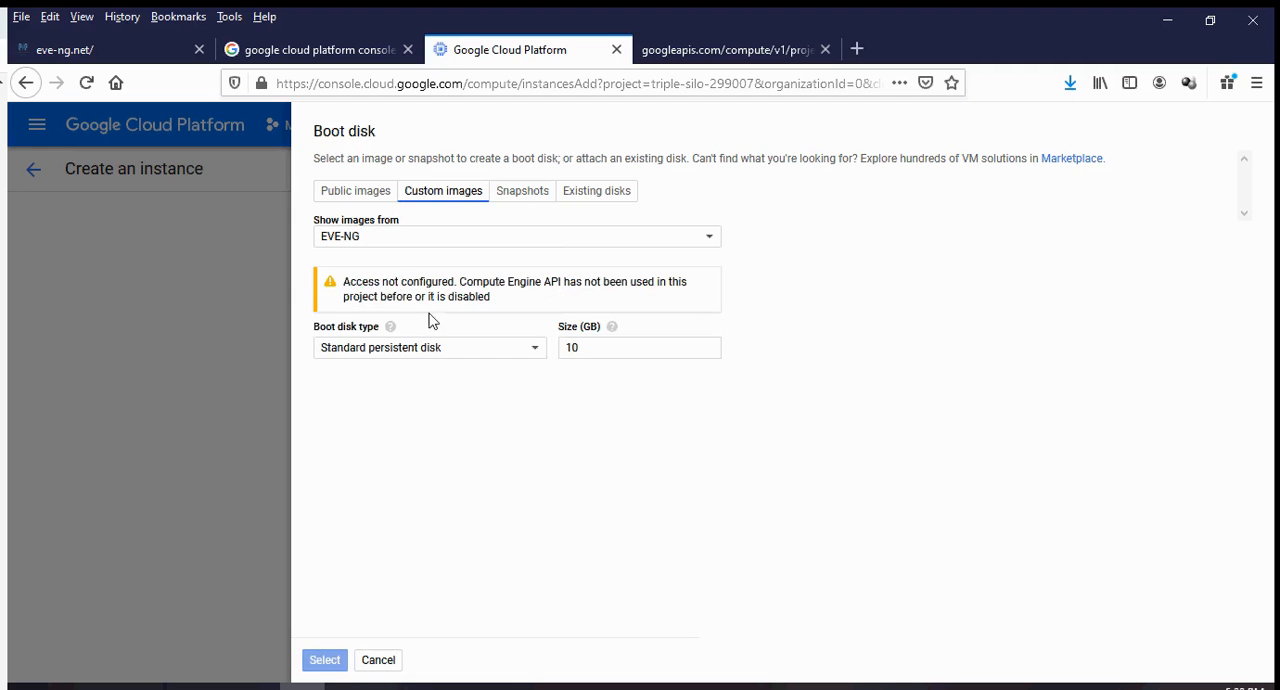
# Set the boot disk type to SSD persistent disk and its size to 100 GB.
pyautogui.click(543, 351)
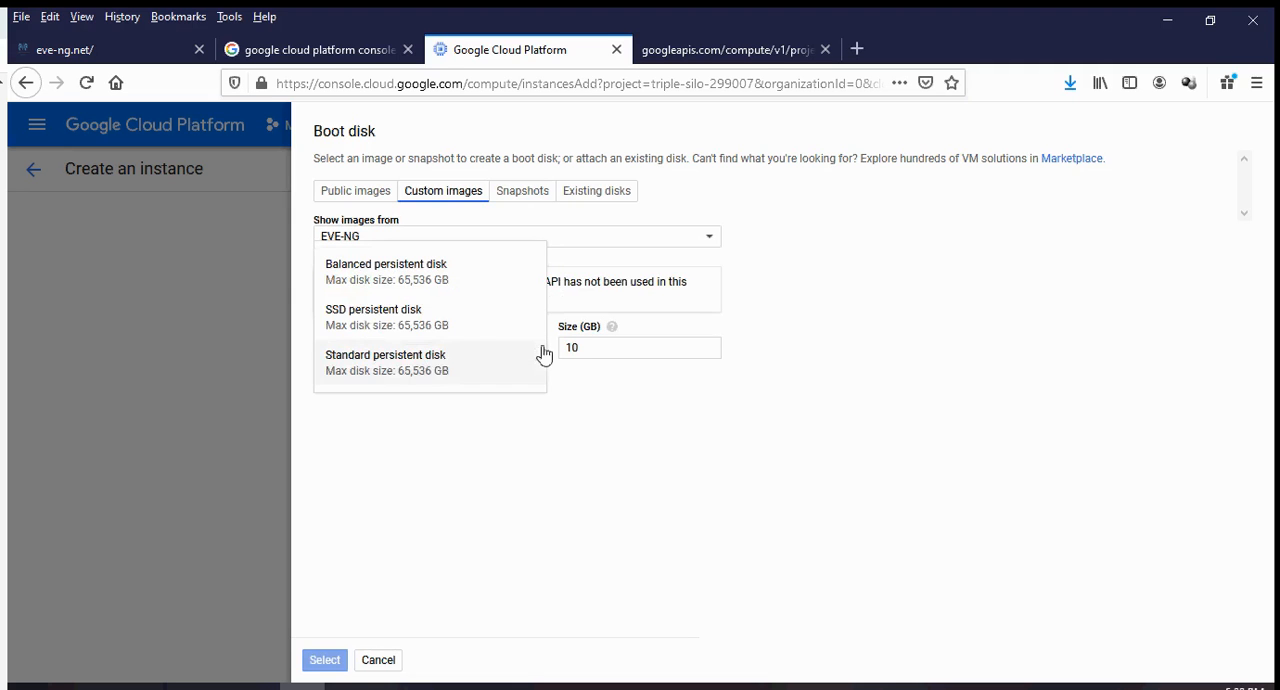
pyautogui.click(428, 330)
pyautogui.click(602, 349)
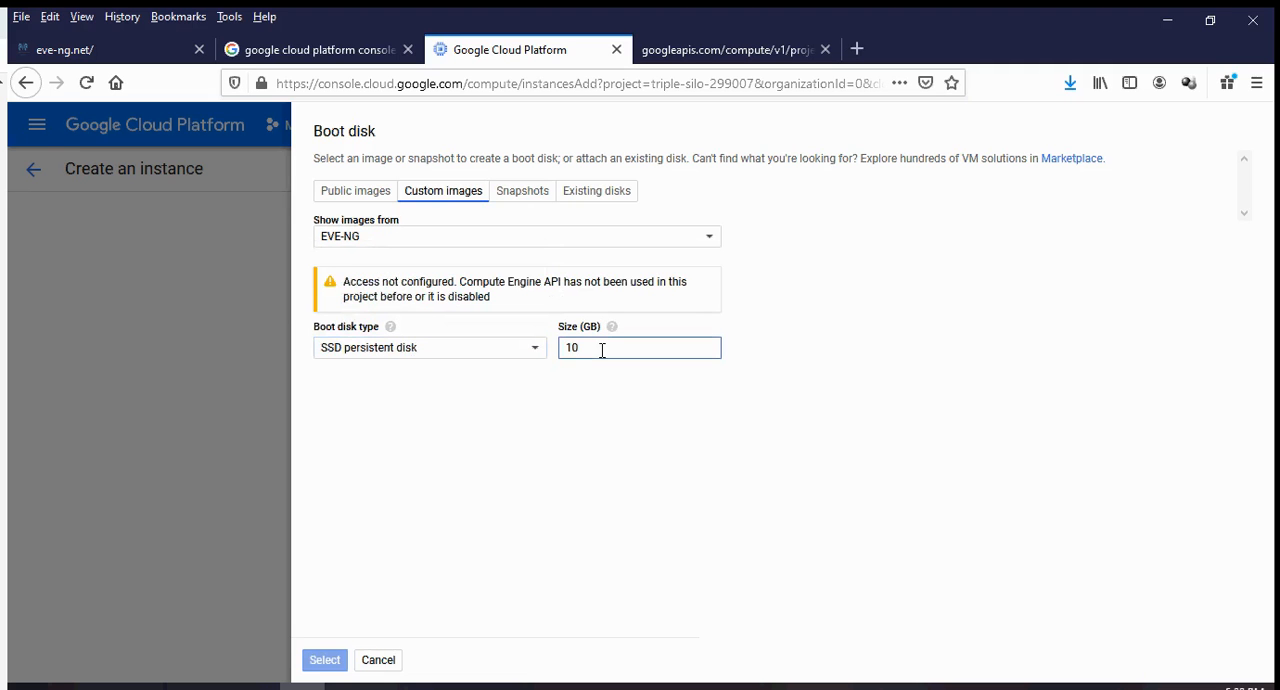
pyautogui.write('0')
# Show custom images from My First Project and choose nested-ubuntu-xenial as the boot image.
pyautogui.click(549, 242)
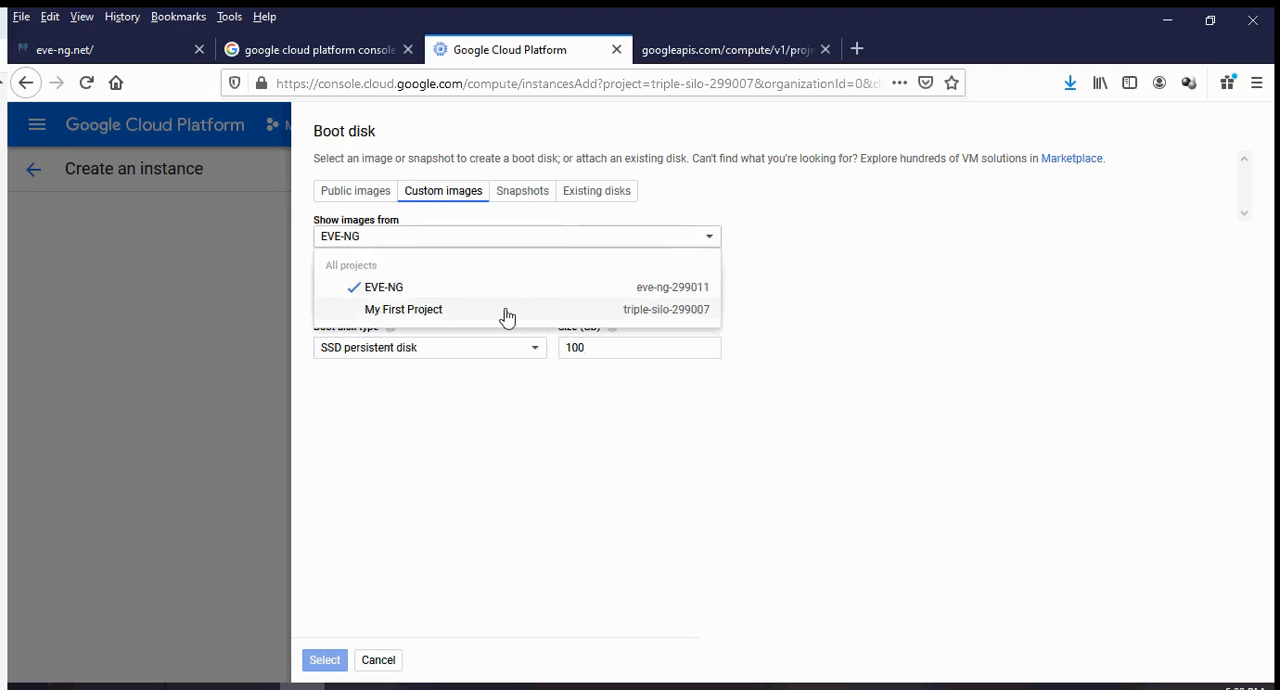
pyautogui.click(507, 316)
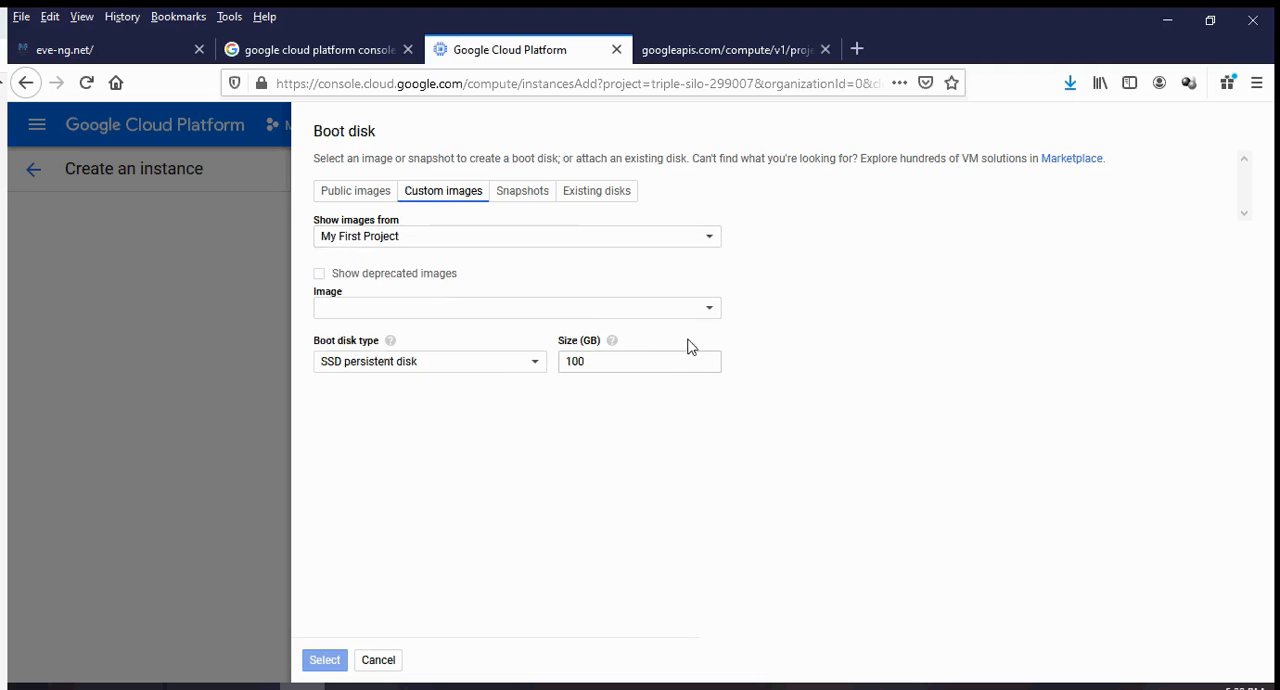
pyautogui.click(711, 312)
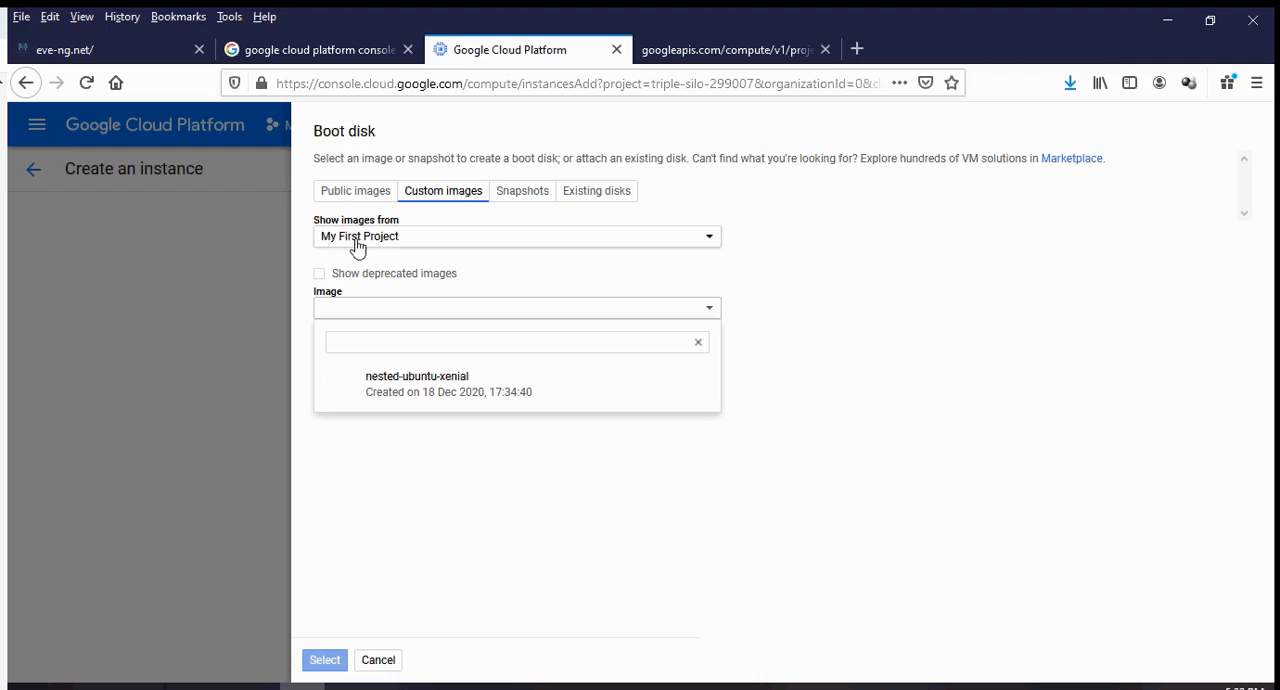
pyautogui.click(400, 398)
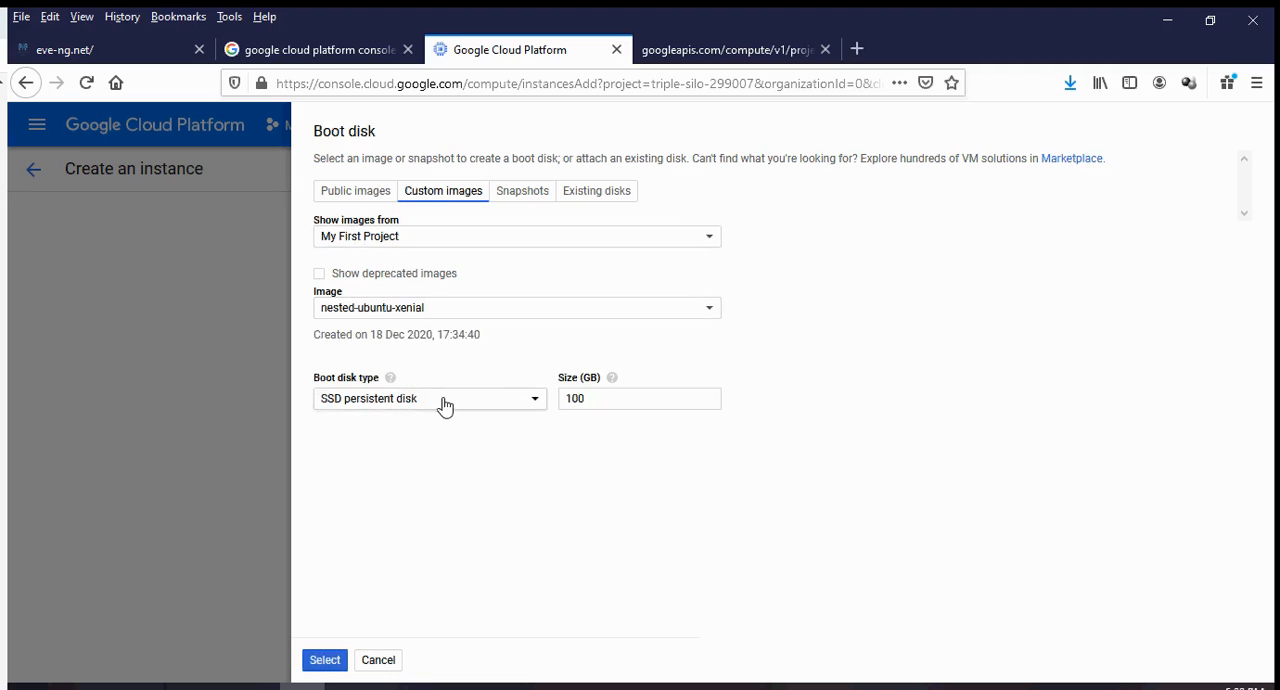
# Review the boot disk types, keep SSD persistent disk selected, and apply the boot disk settings to the instance.
pyautogui.click(445, 405)
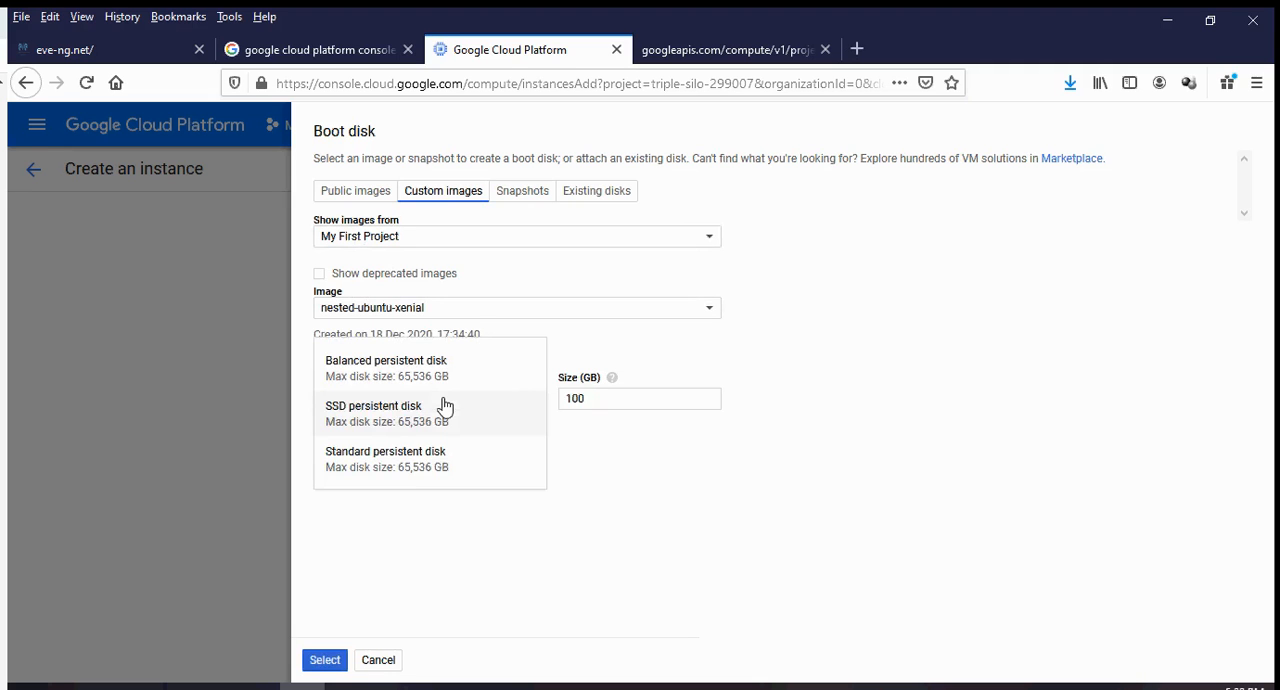
pyautogui.click(640, 610)
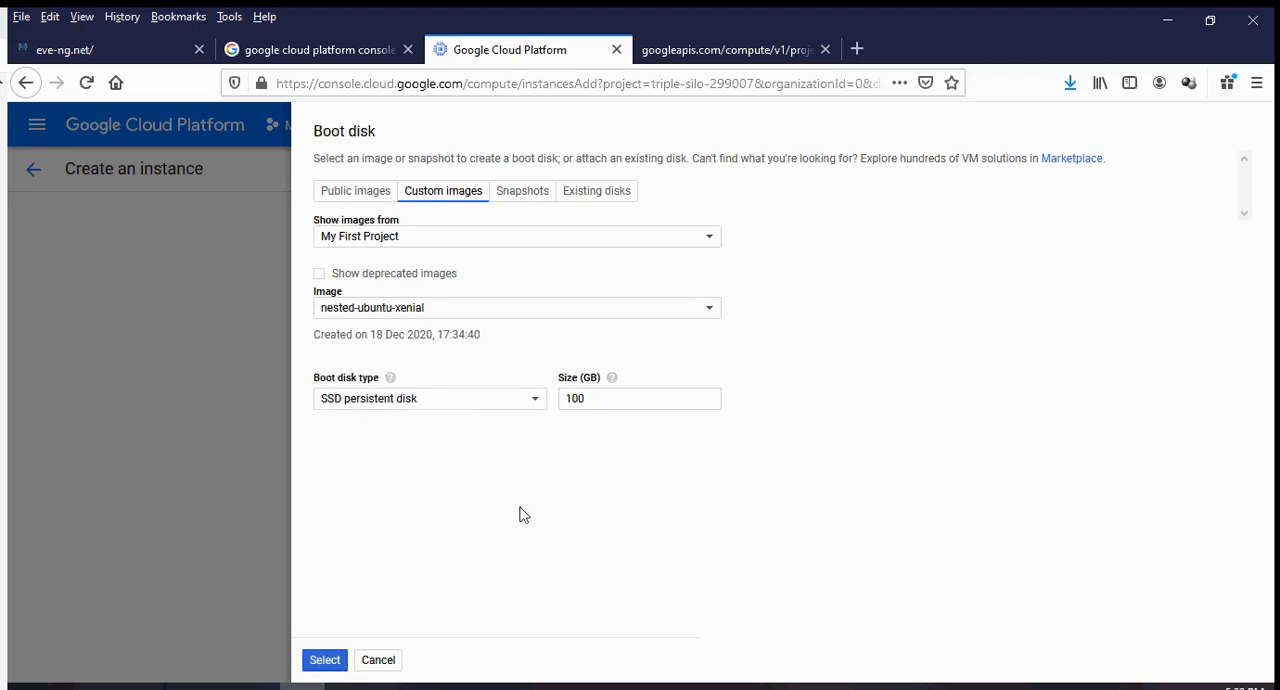
pyautogui.click(465, 403)
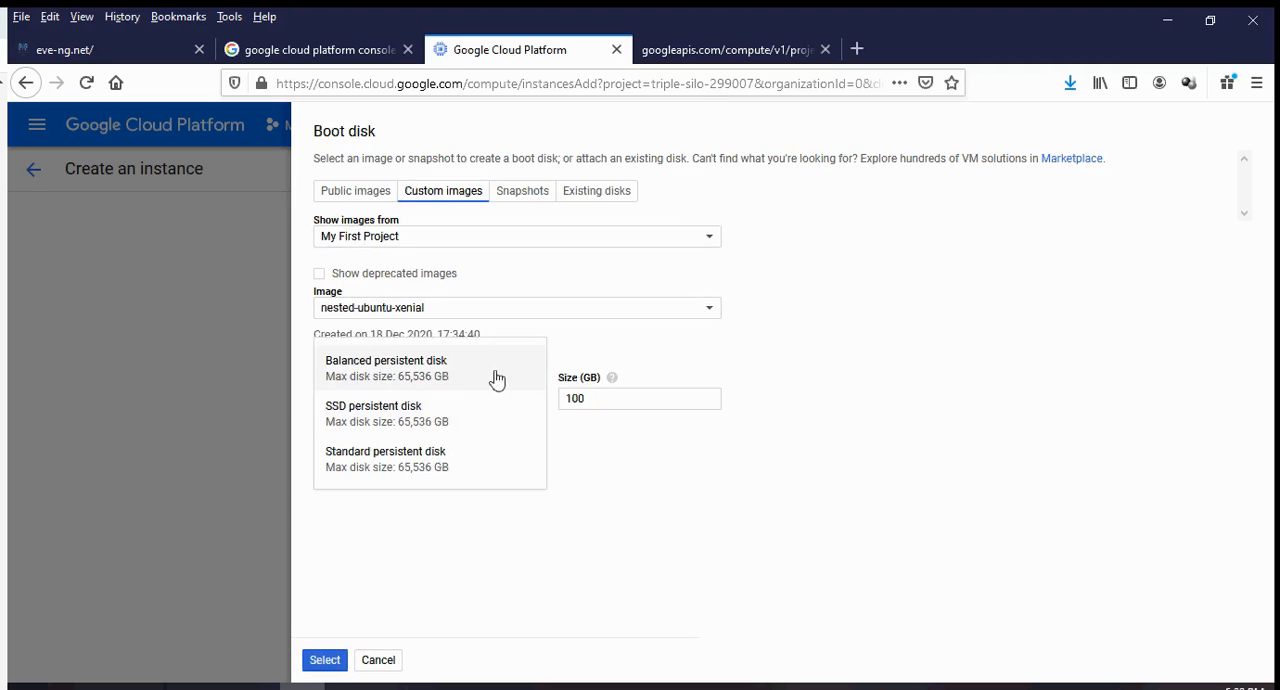
pyautogui.click(422, 429)
pyautogui.click(623, 400)
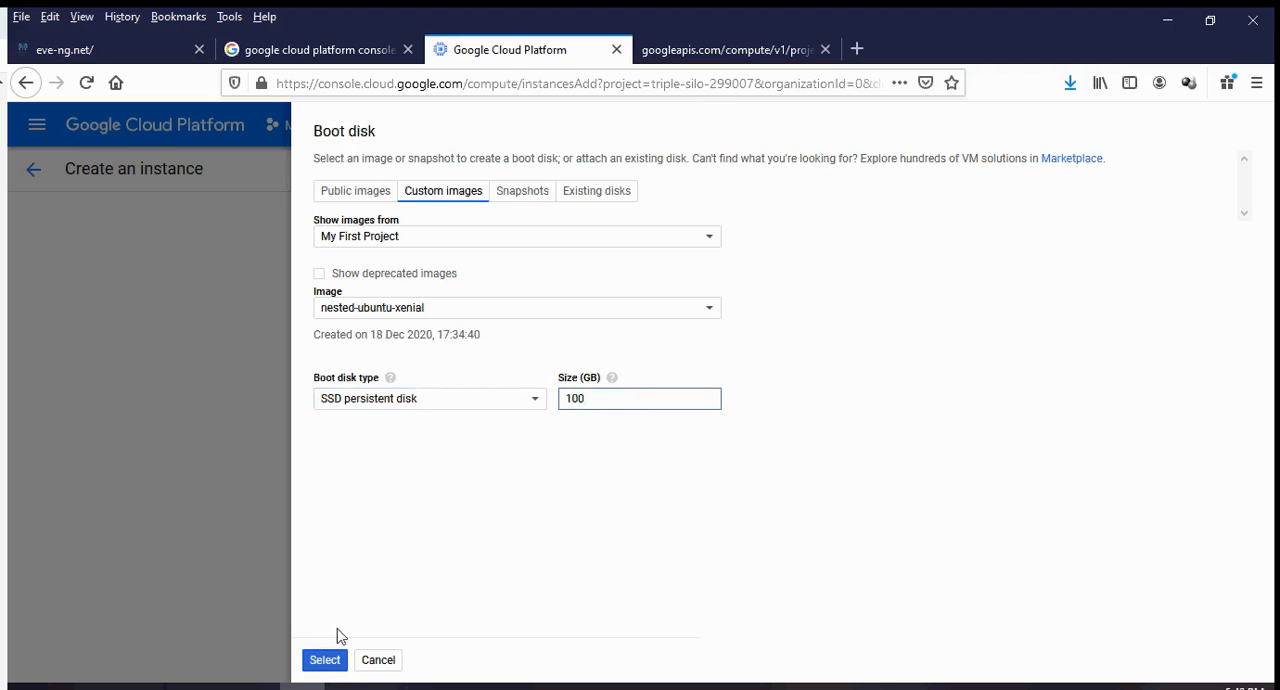
pyautogui.click(322, 658)
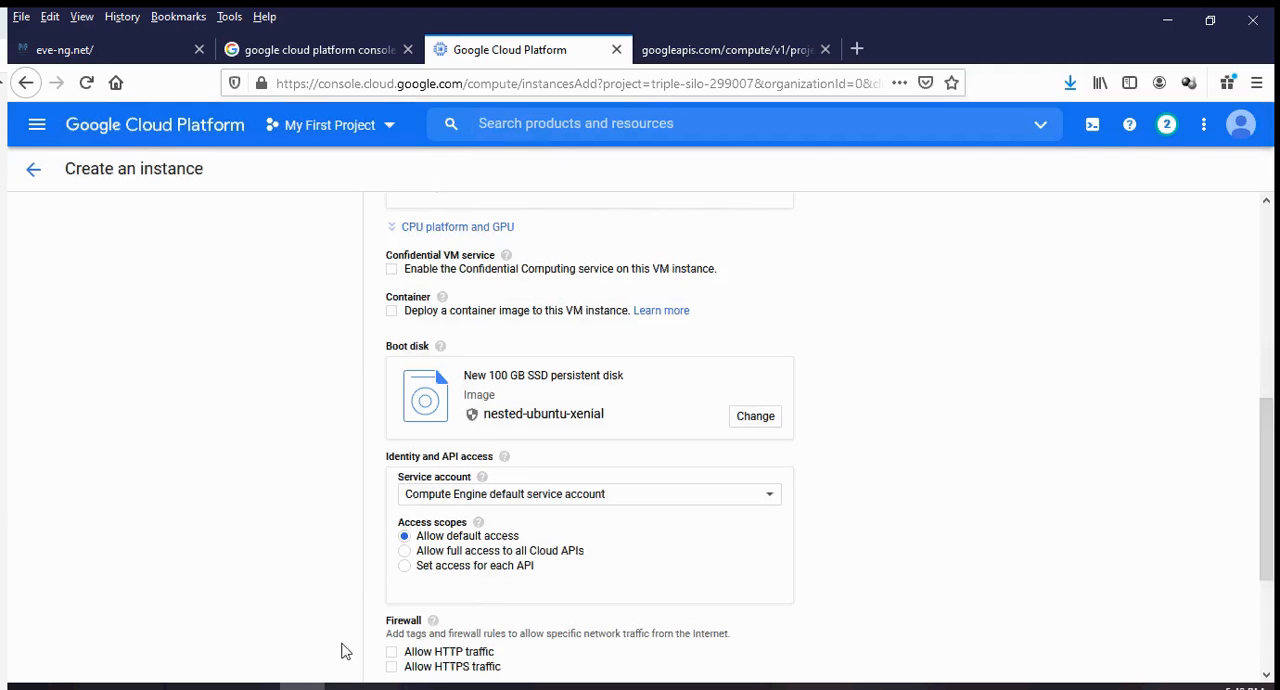
# Allow both HTTP and HTTPS traffic in the instance's firewall settings.
pyautogui.scroll(-3, 966, 437)
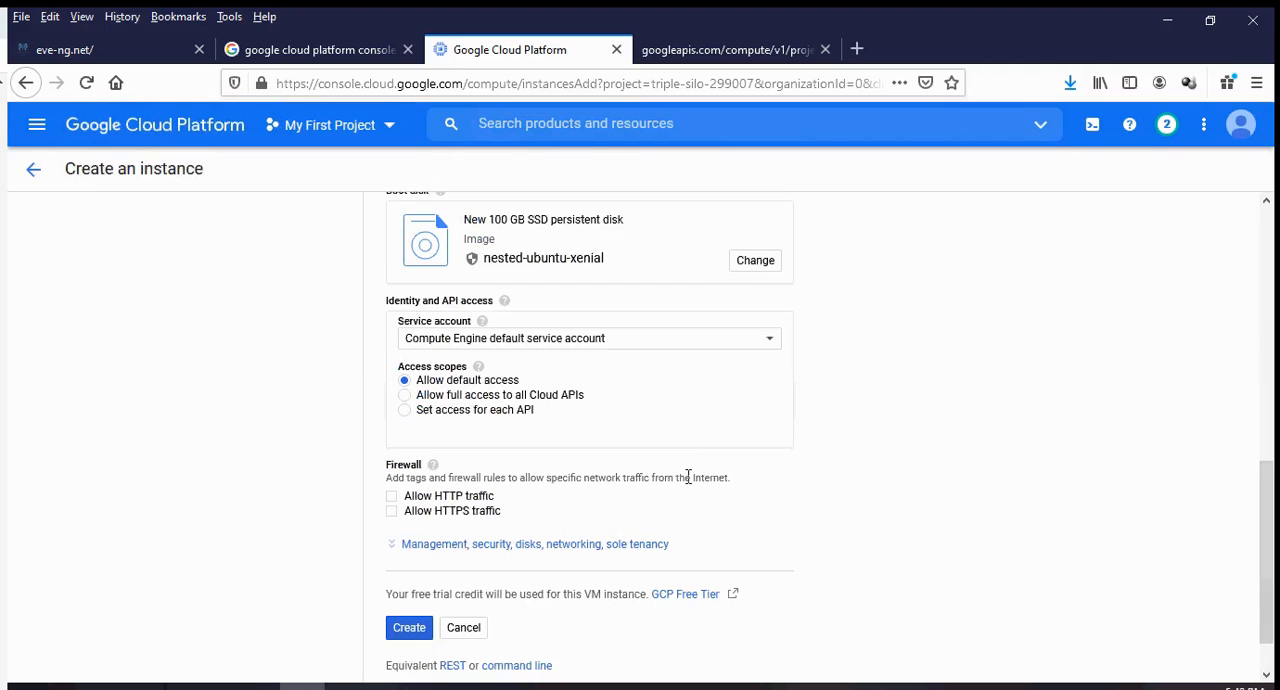
pyautogui.click(391, 498)
pyautogui.click(392, 511)
pyautogui.scroll(-1, 846, 486)
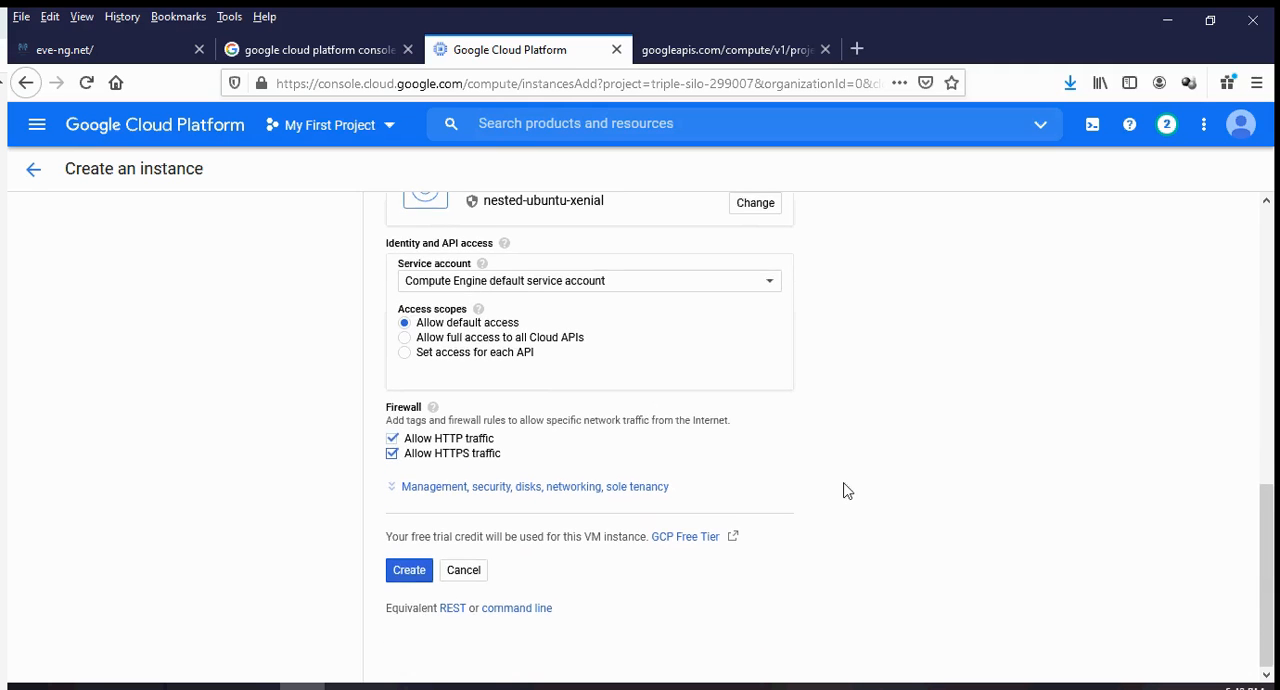
# Keep the Compute Engine default service account and create the VM instance.
pyautogui.click(404, 580)
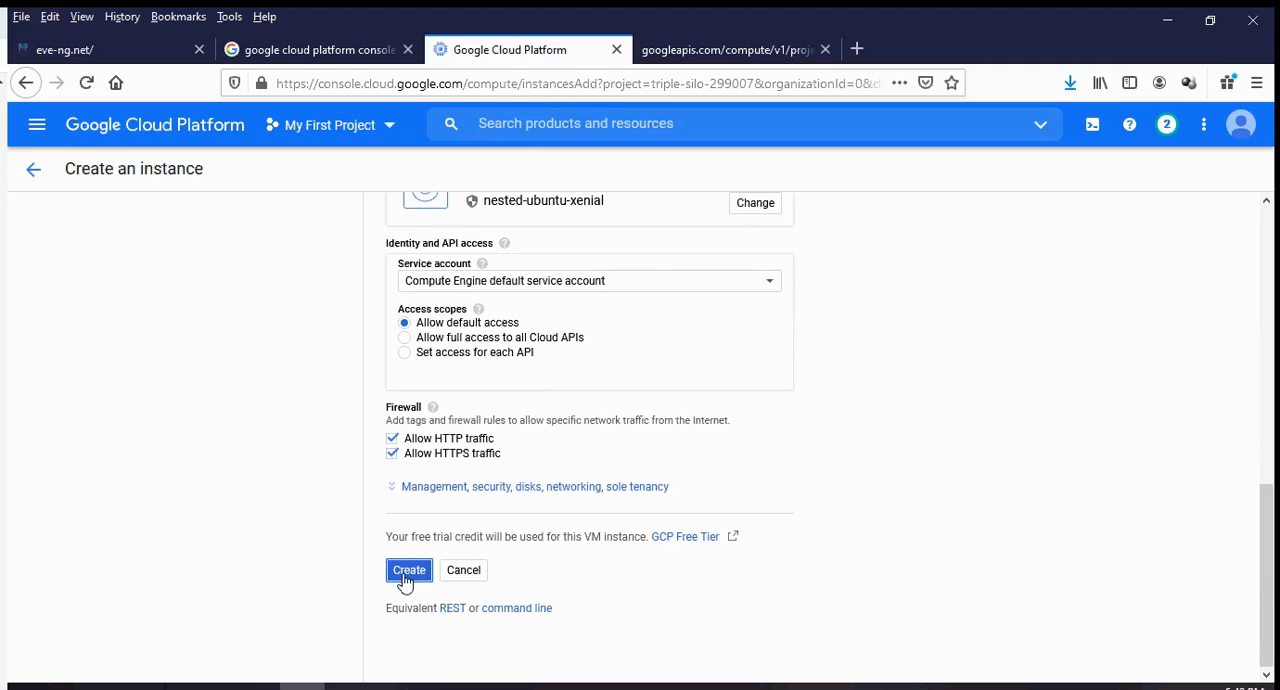
pyautogui.click(726, 287)
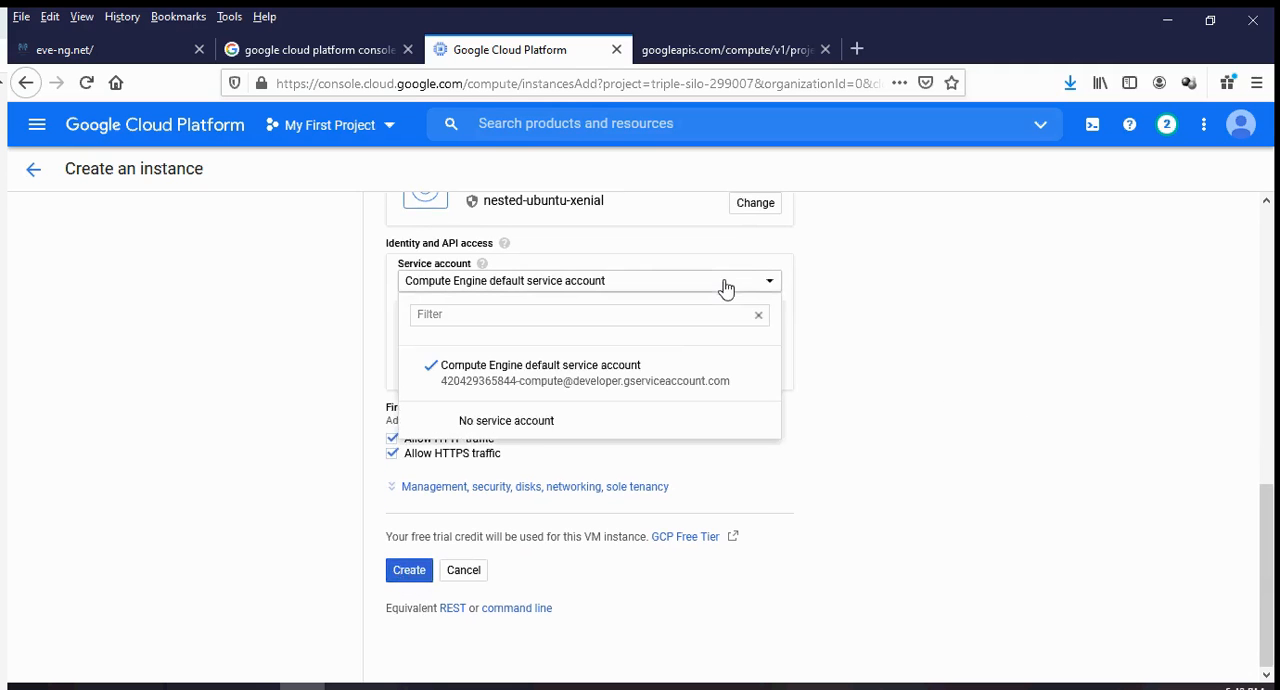
pyautogui.click(652, 383)
pyautogui.click(406, 580)
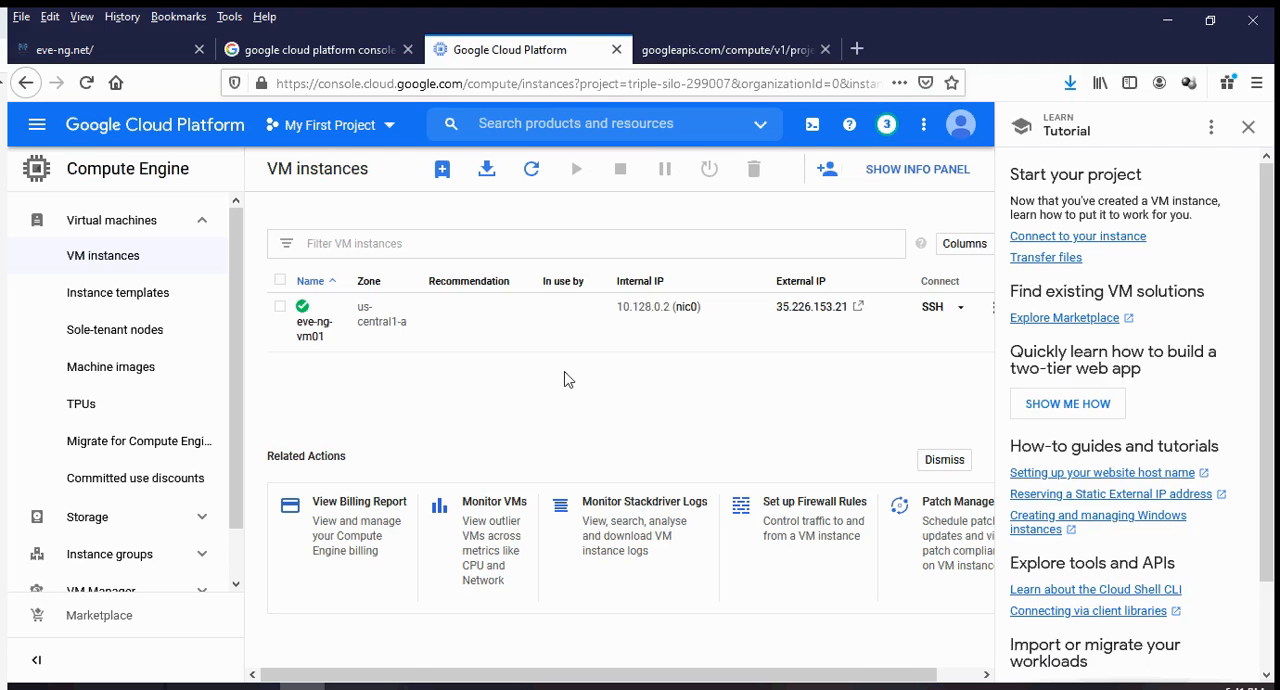
# Open an SSH session to eve-ng-vm01 in a browser window.
pyautogui.click(961, 310)
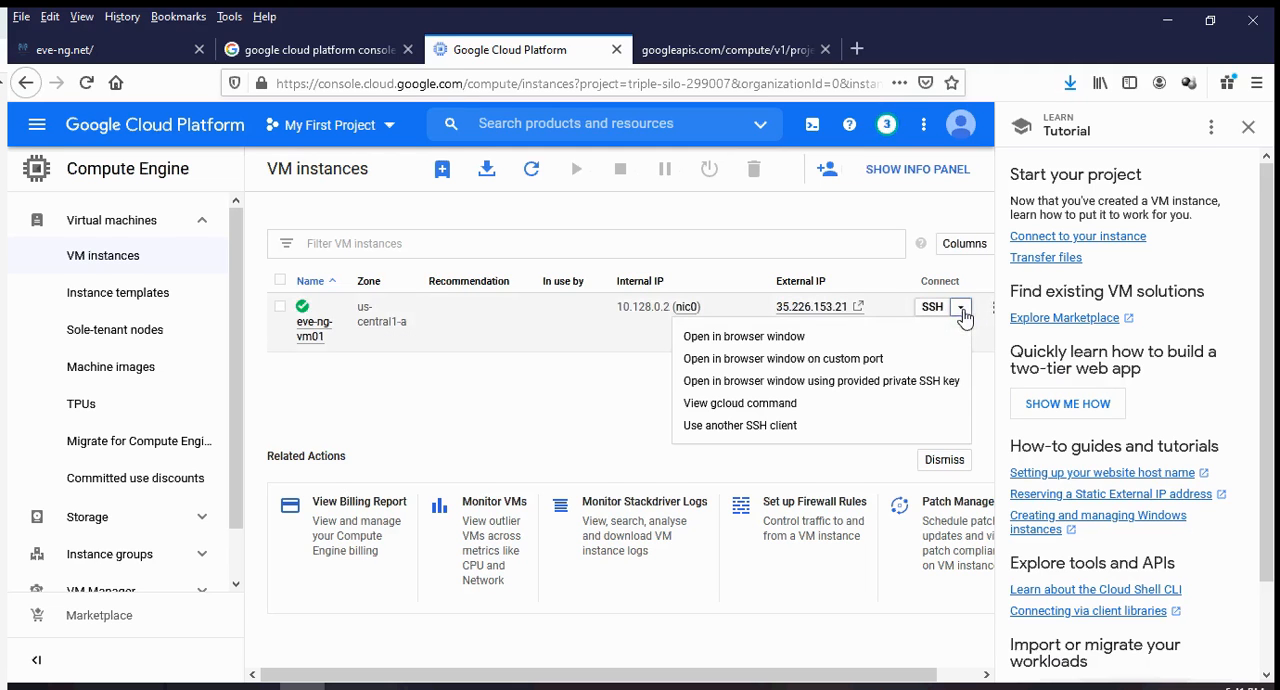
pyautogui.click(836, 340)
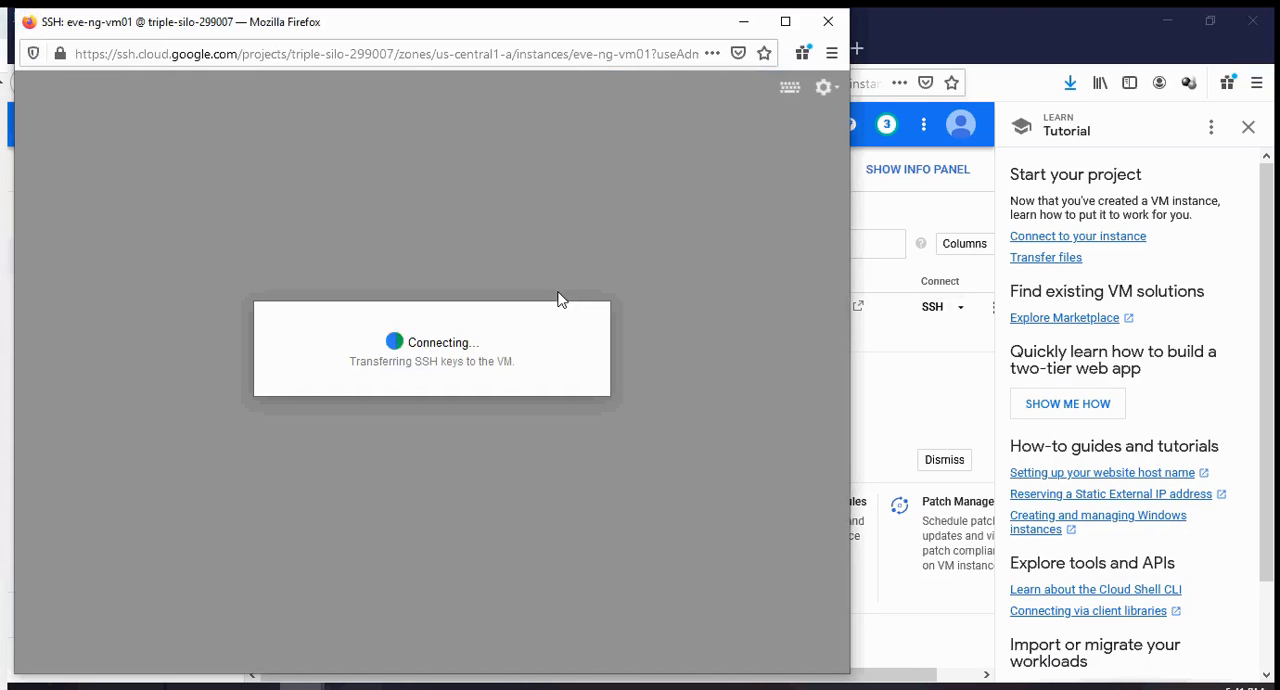
pyautogui.click(910, 395)
pyautogui.hscroll(2, 880, 375)
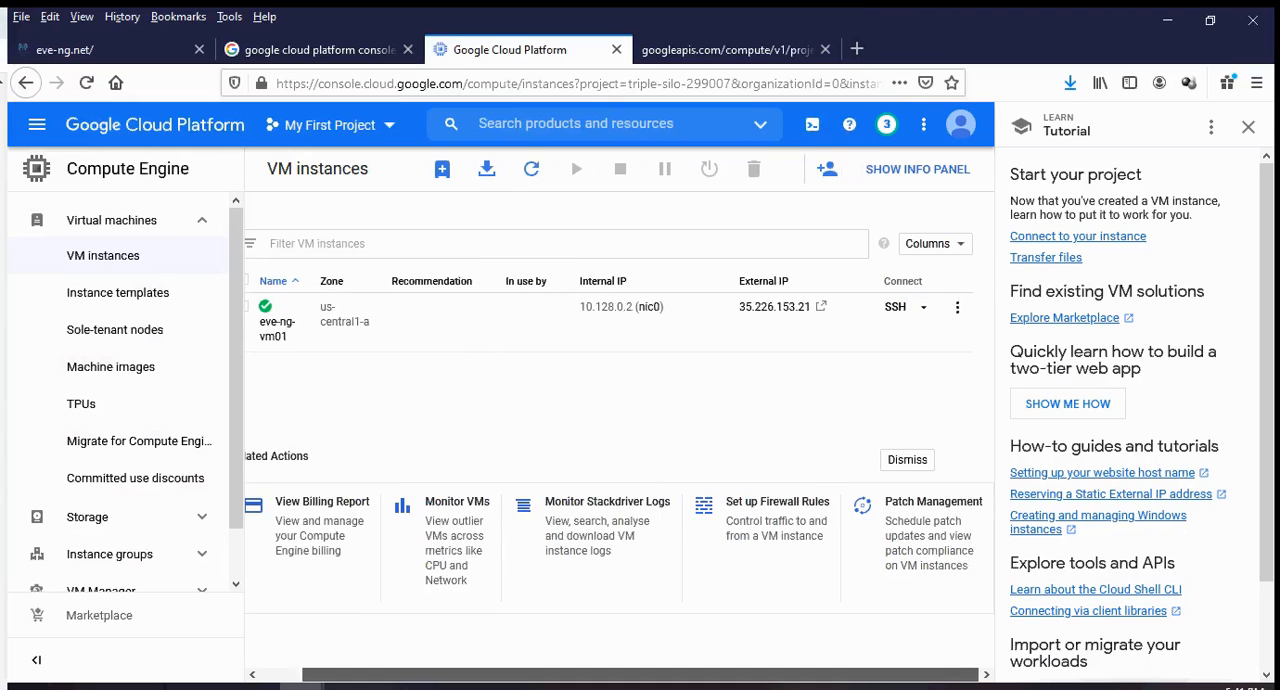
pyautogui.click(955, 309)
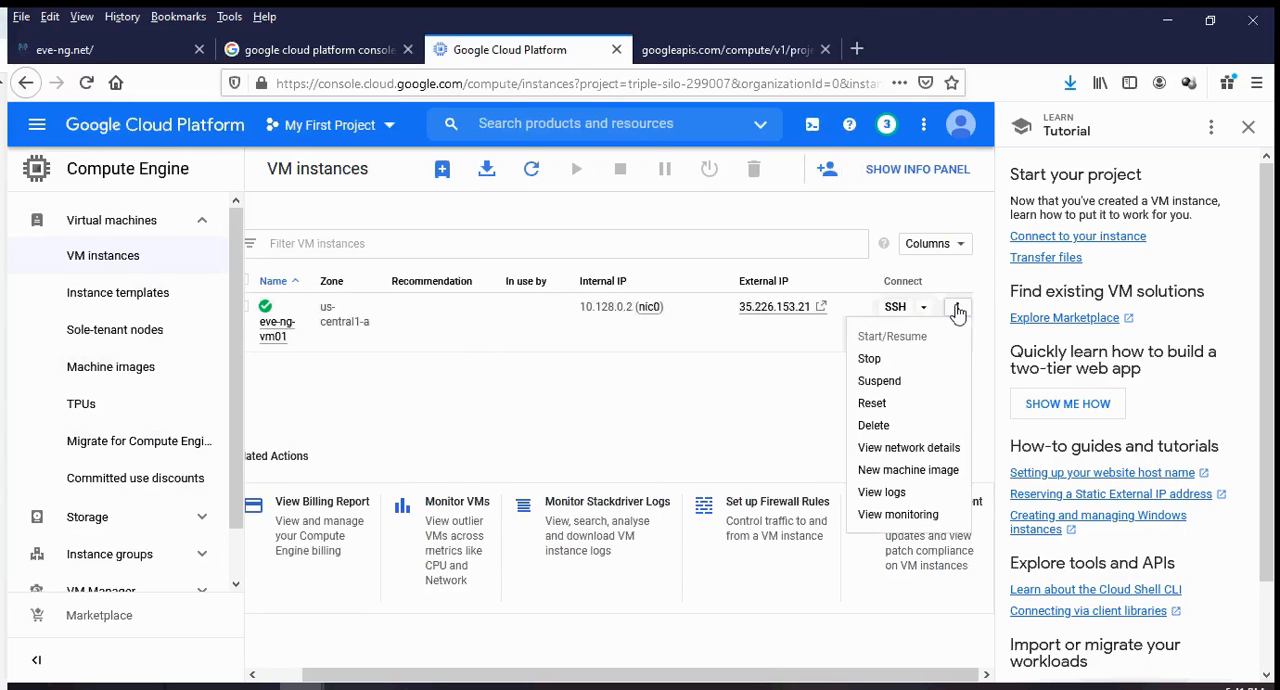
pyautogui.click(920, 309)
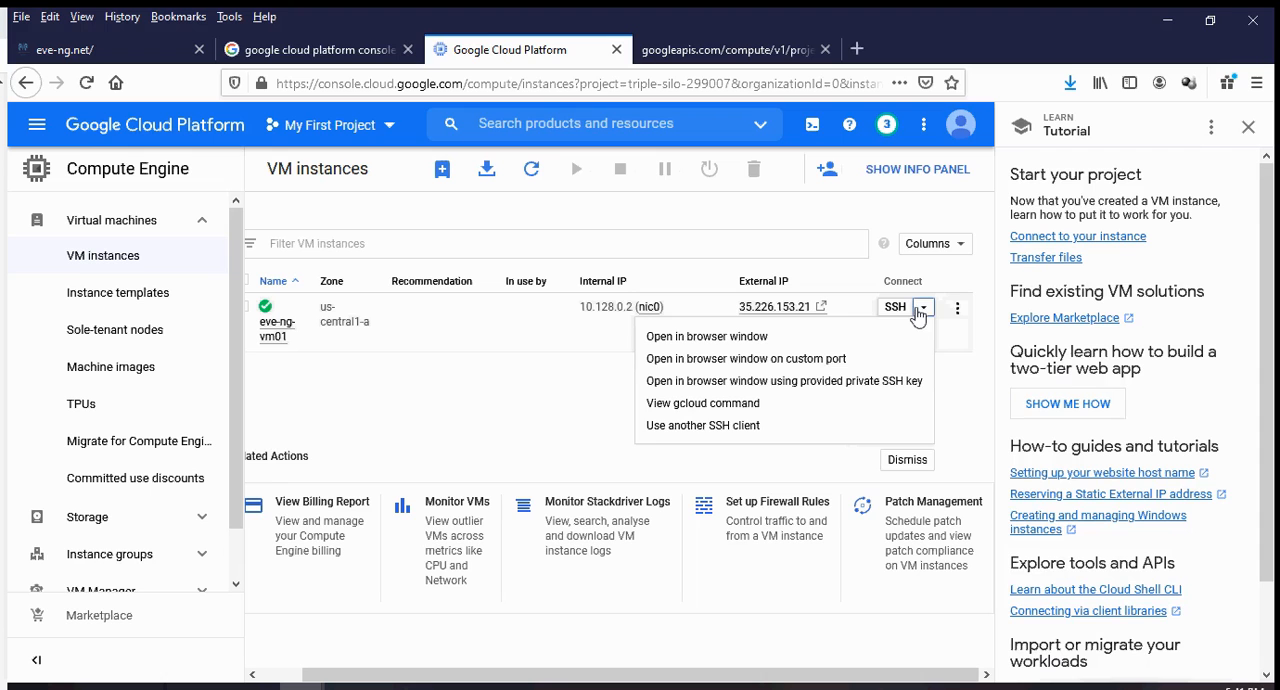
pyautogui.click(504, 403)
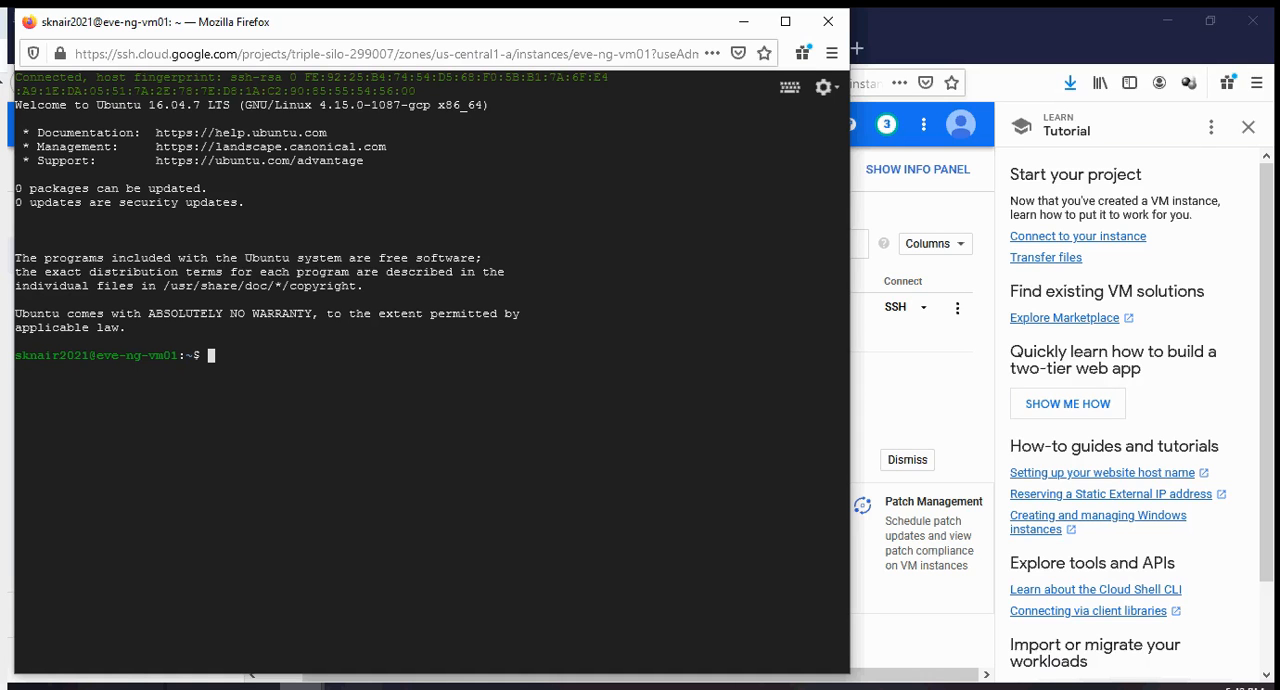
# Move the Notepad window out of the way and start a root shell in the SSH session with sudo -i.
pyautogui.hotkey('alt', 'Tab')
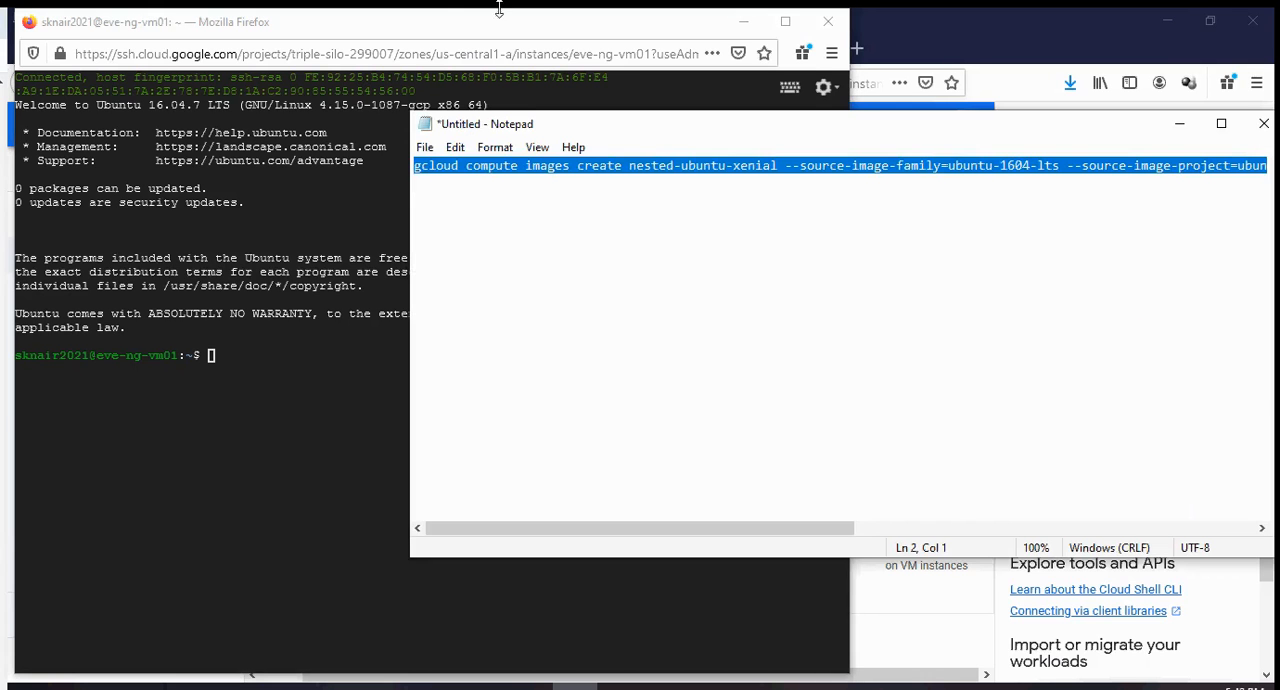
pyautogui.moveTo(696, 134); pyautogui.dragTo(0, 120)
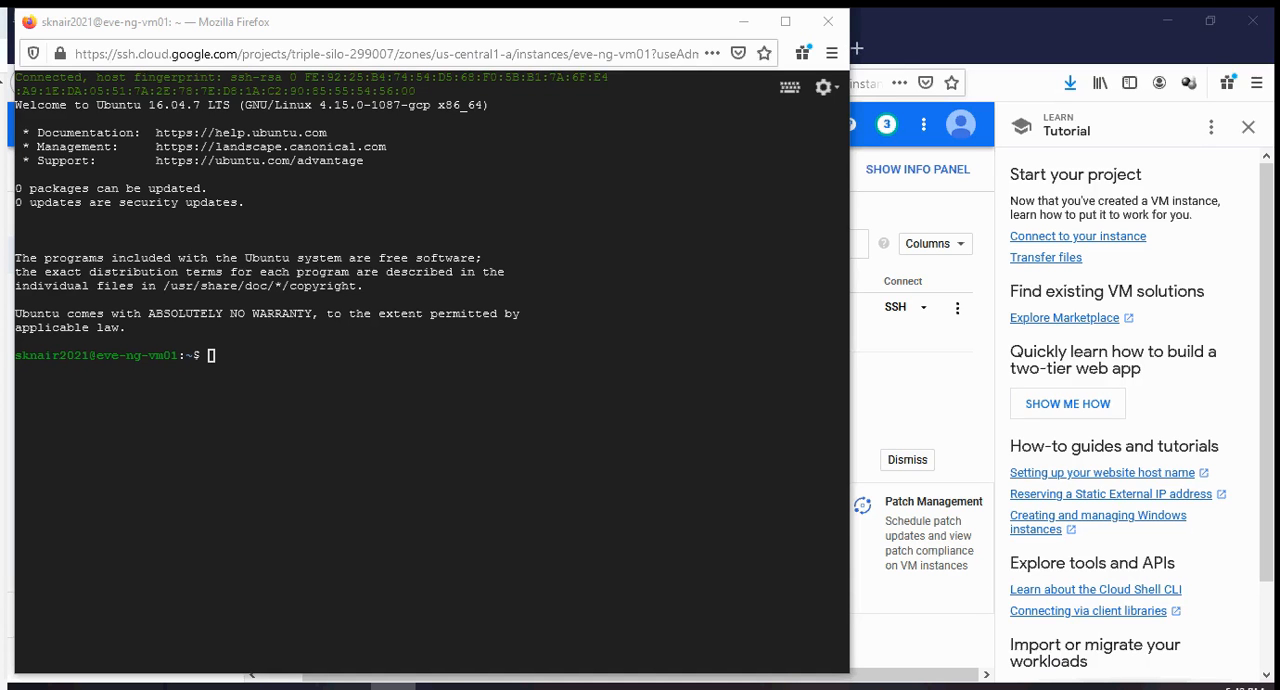
pyautogui.click(482, 466)
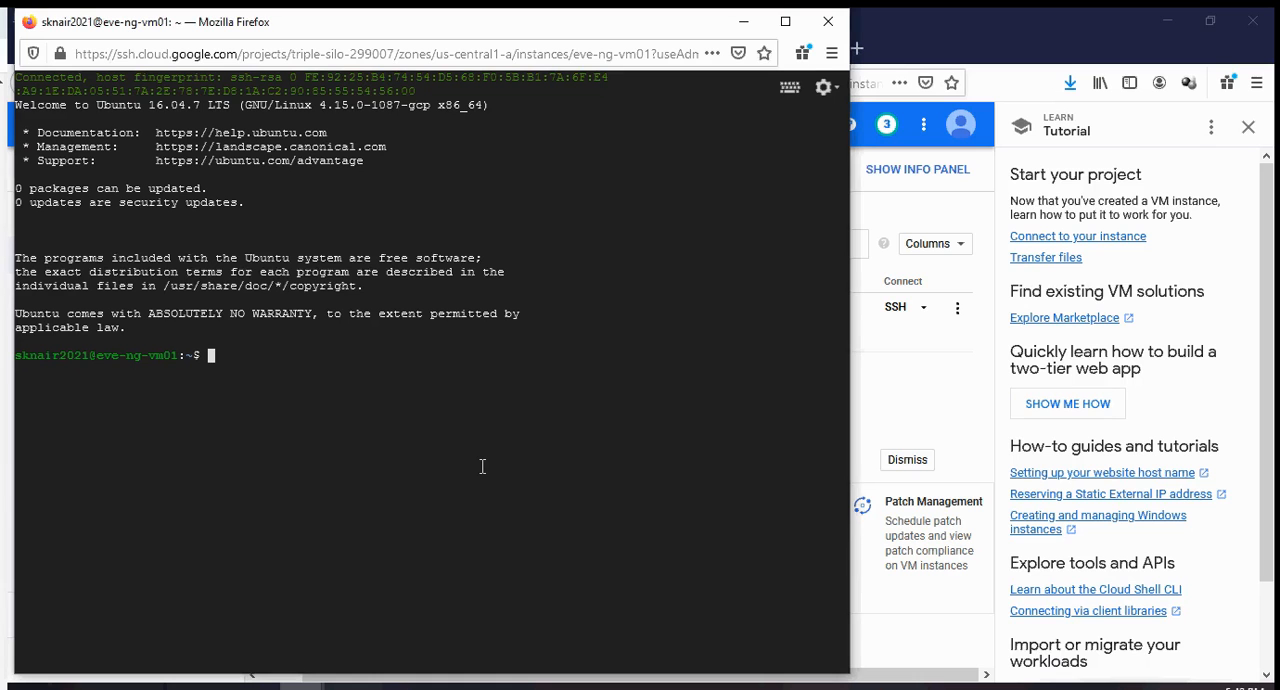
pyautogui.write('sudo -i')
pyautogui.press('Return')
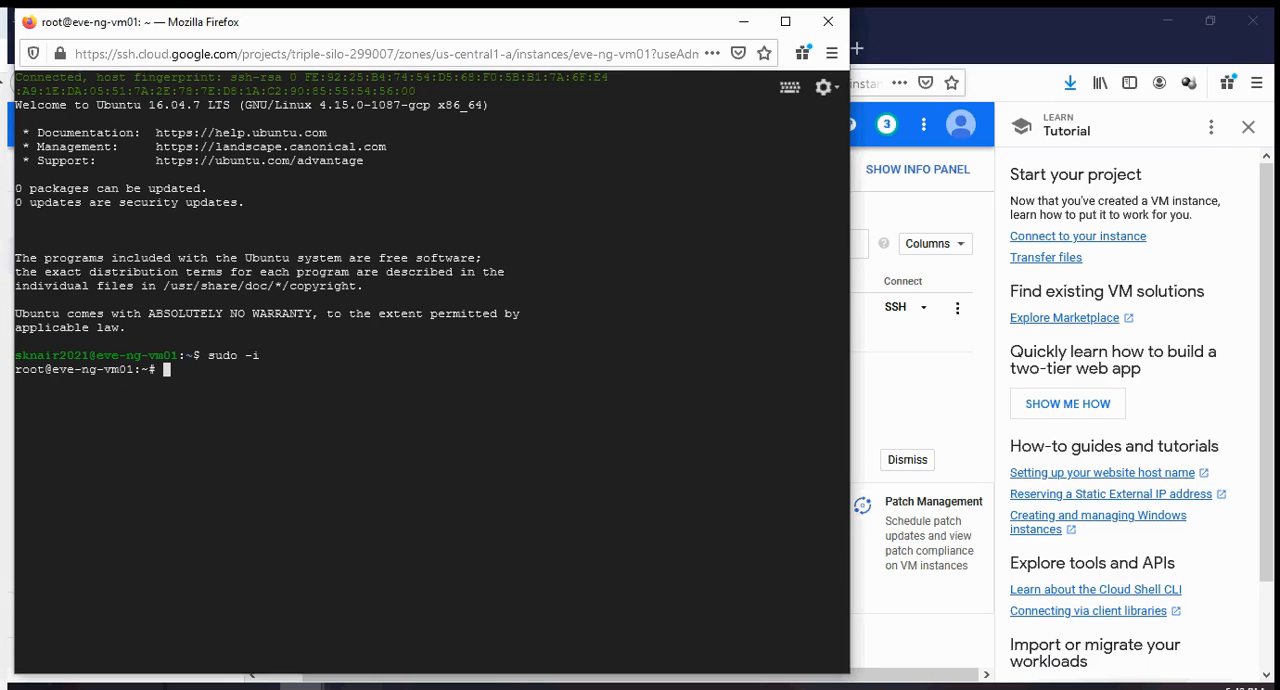
# Copy the wget install-eve.sh command line in Notepad and arrange the Notepad and SSH windows so both can be read.
pyautogui.click(393, 687)
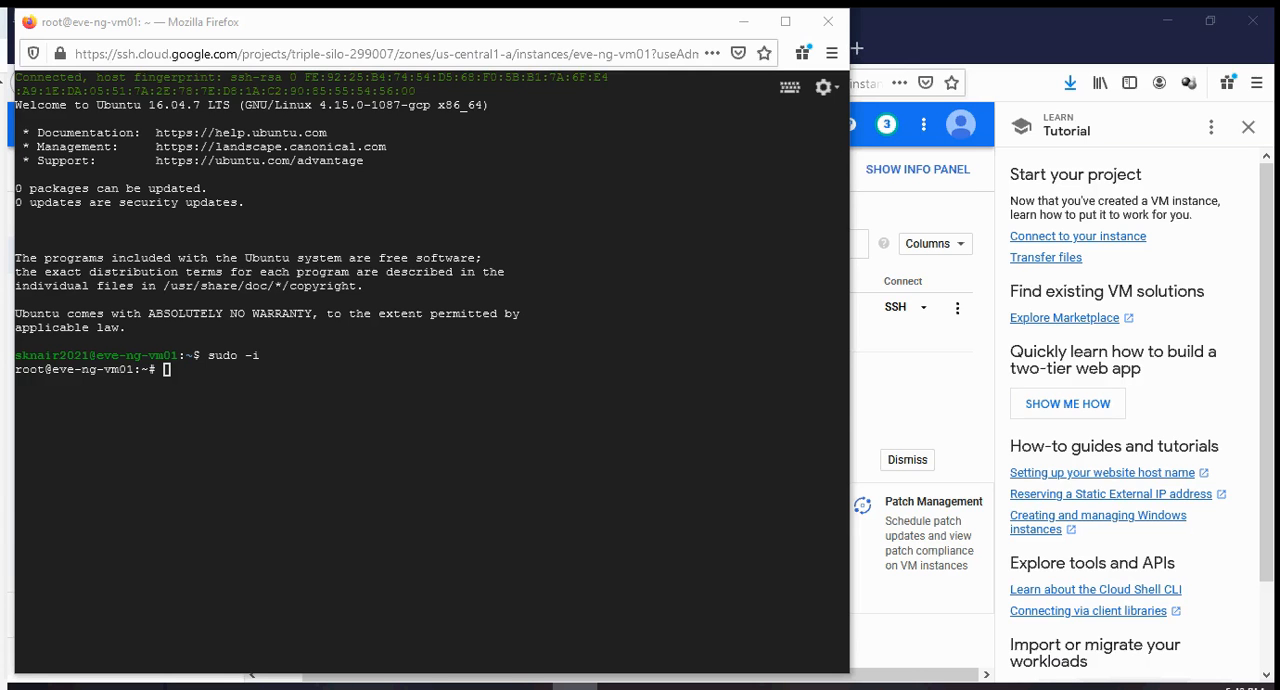
pyautogui.click(575, 687)
pyautogui.moveTo(288, 200); pyautogui.dragTo(748, 163)
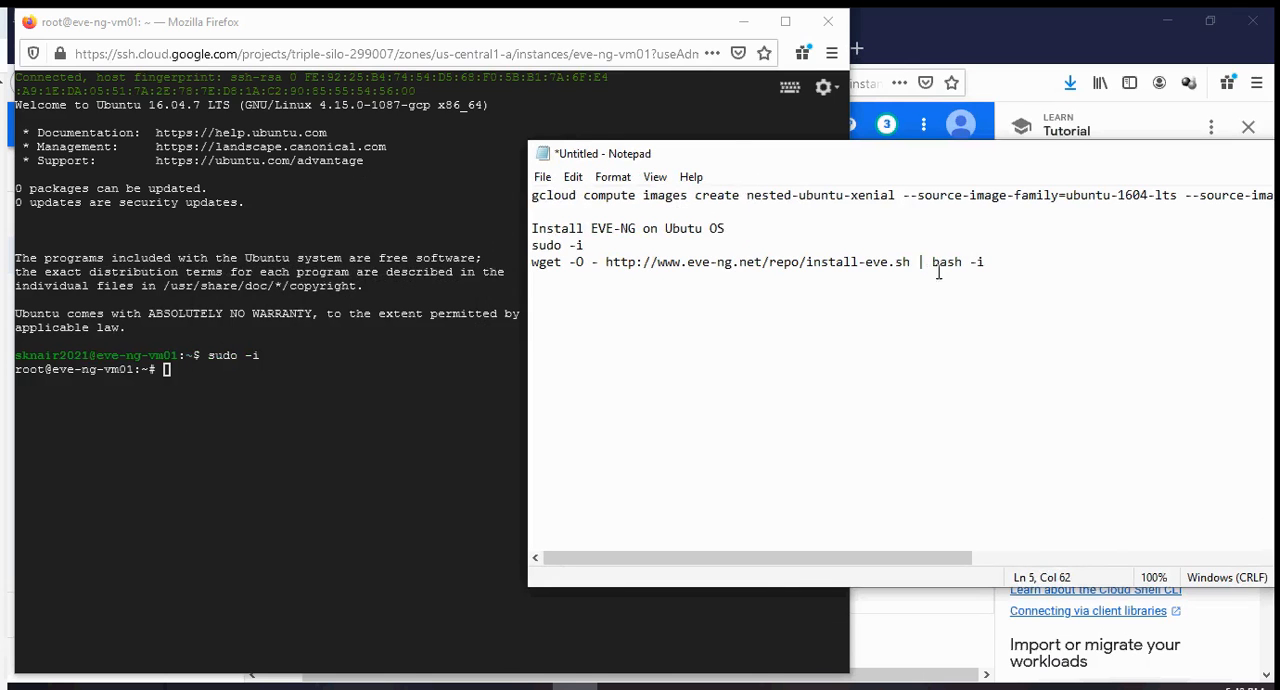
pyautogui.moveTo(985, 262); pyautogui.dragTo(524, 260)
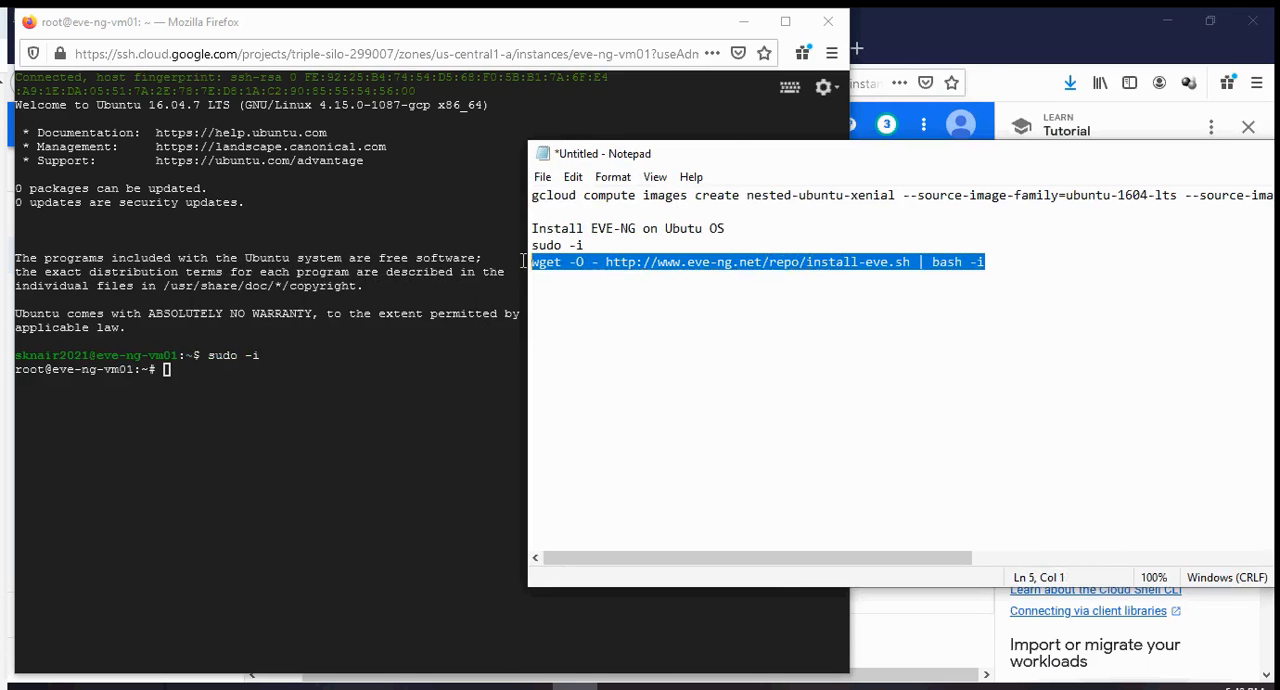
pyautogui.rightClick(595, 263)
pyautogui.click(638, 326)
pyautogui.click(257, 396)
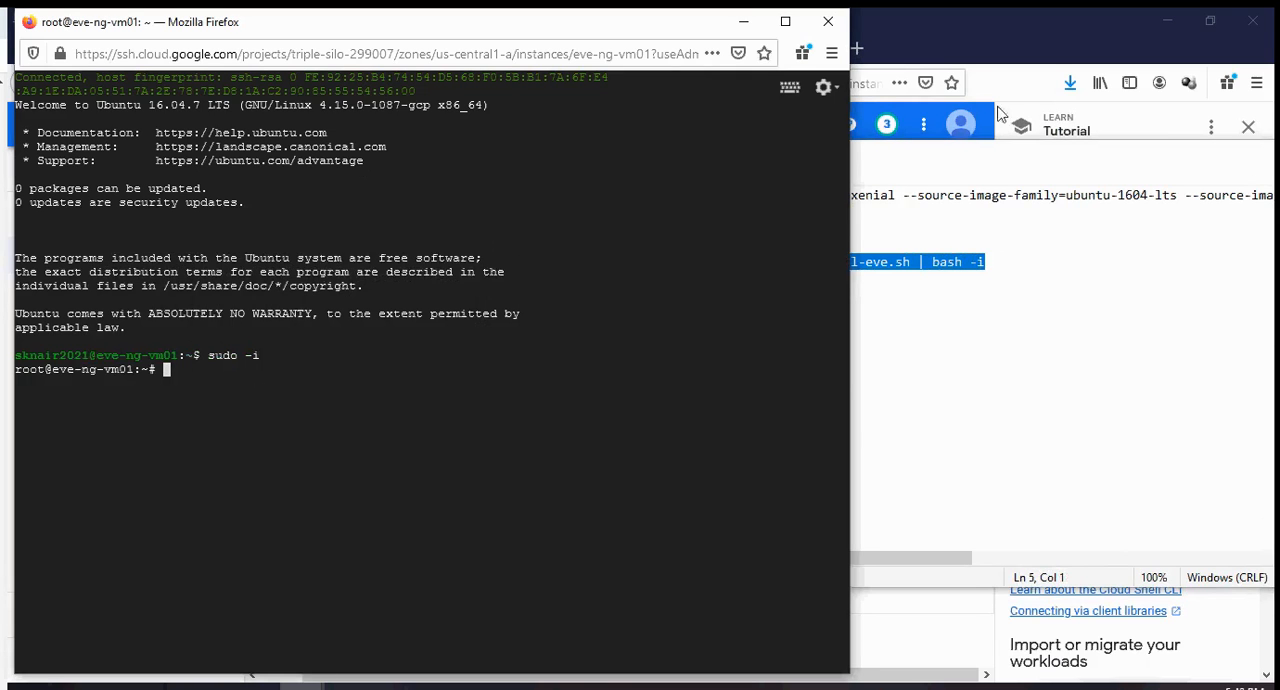
pyautogui.moveTo(998, 160); pyautogui.dragTo(1000, 32)
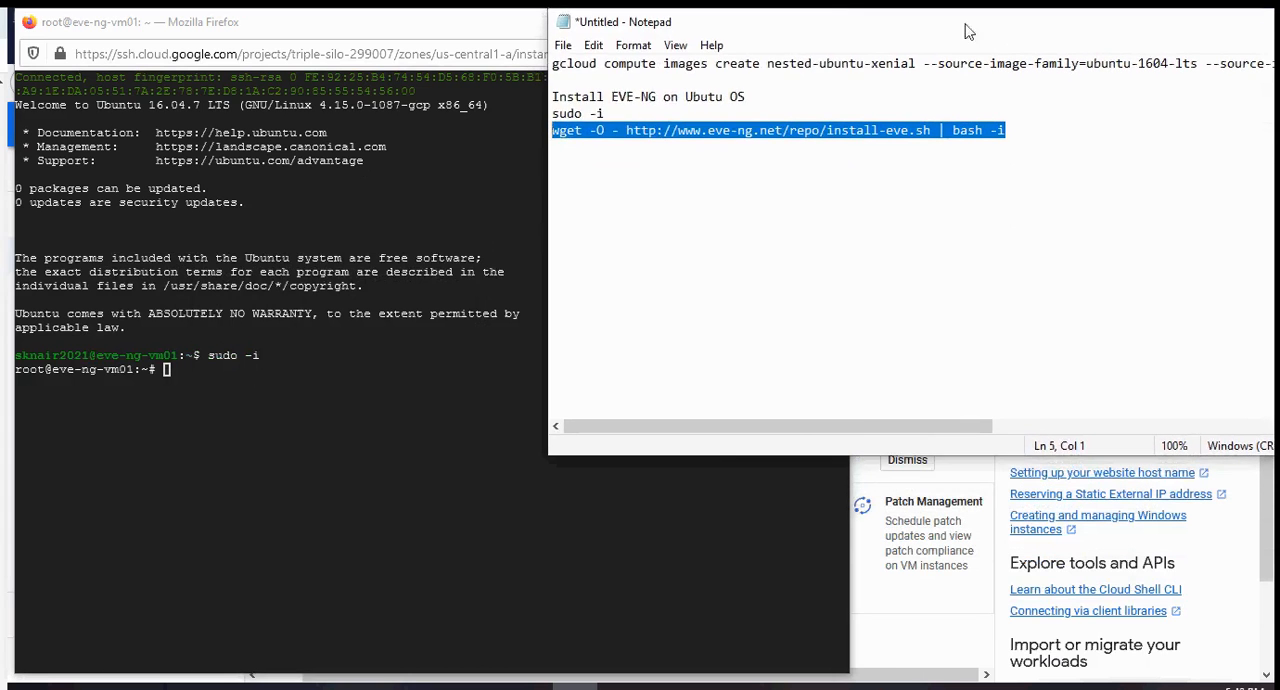
pyautogui.moveTo(471, 26); pyautogui.dragTo(760, 195)
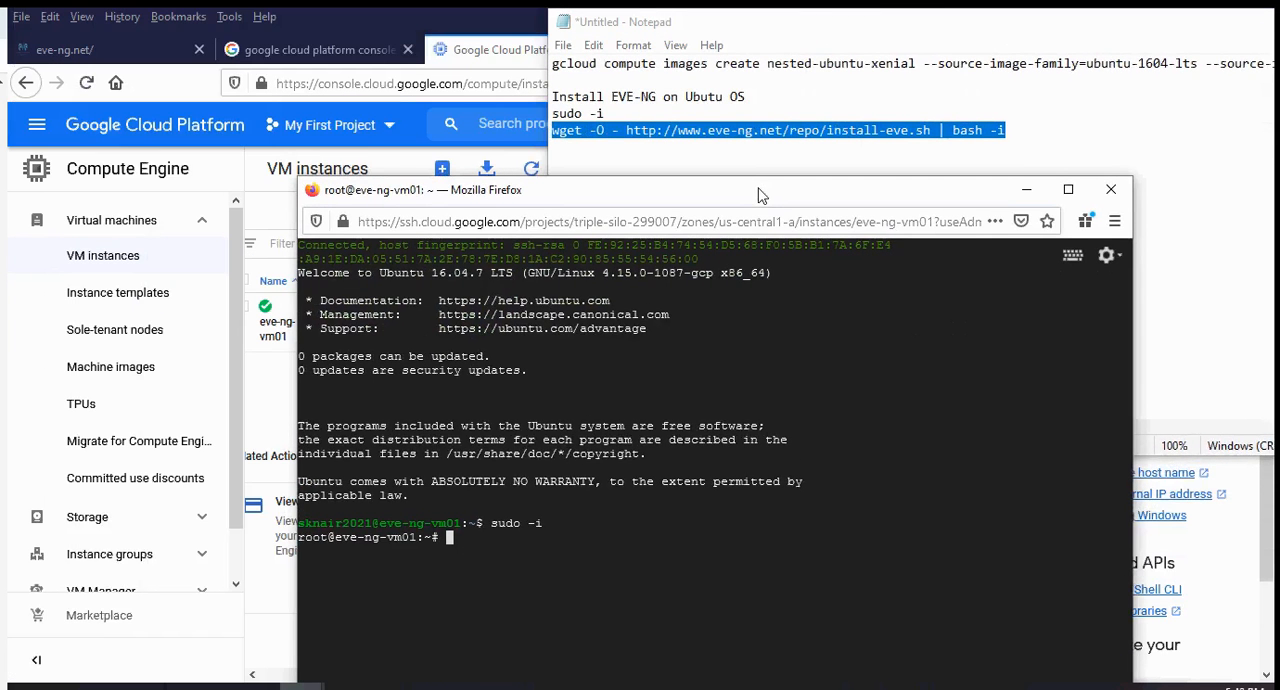
pyautogui.write('wget -O - http:')
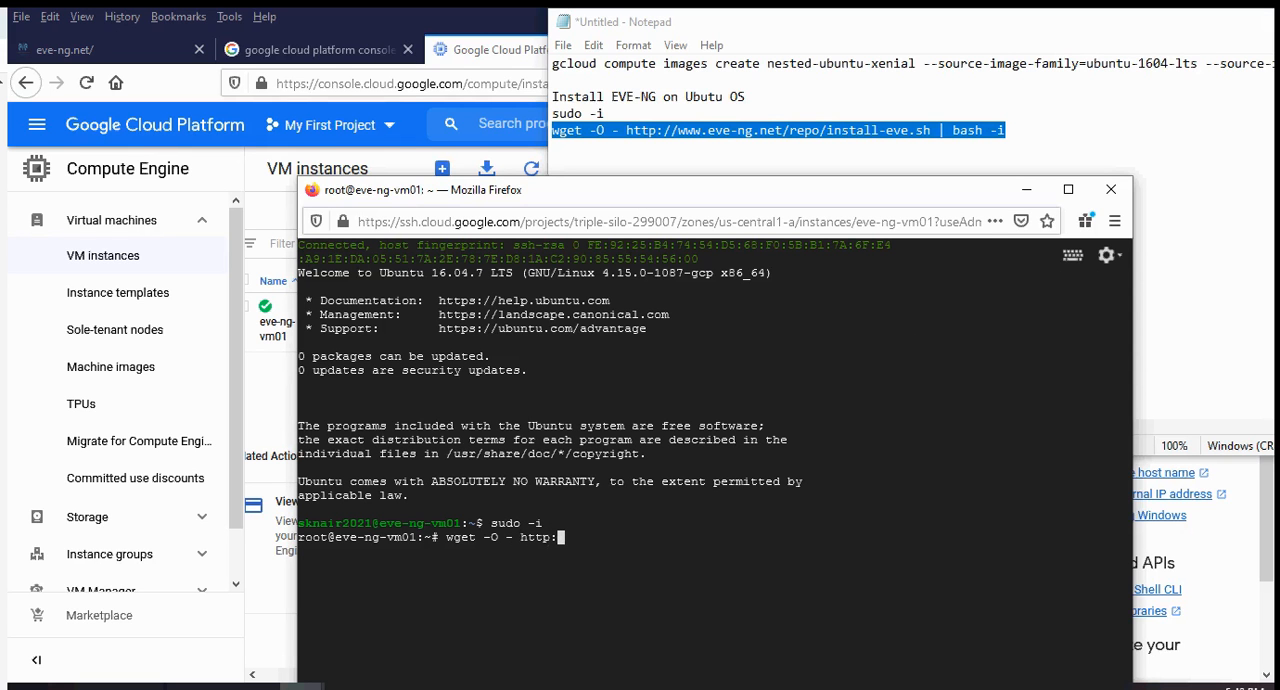
pyautogui.write('//www.eve-ng.net')
pyautogui.press('BackSpace')
pyautogui.press('BackSpace')
pyautogui.press('BackSpace')
pyautogui.press('BackSpace')
pyautogui.press('BackSpace')
pyautogui.write('ng.net')
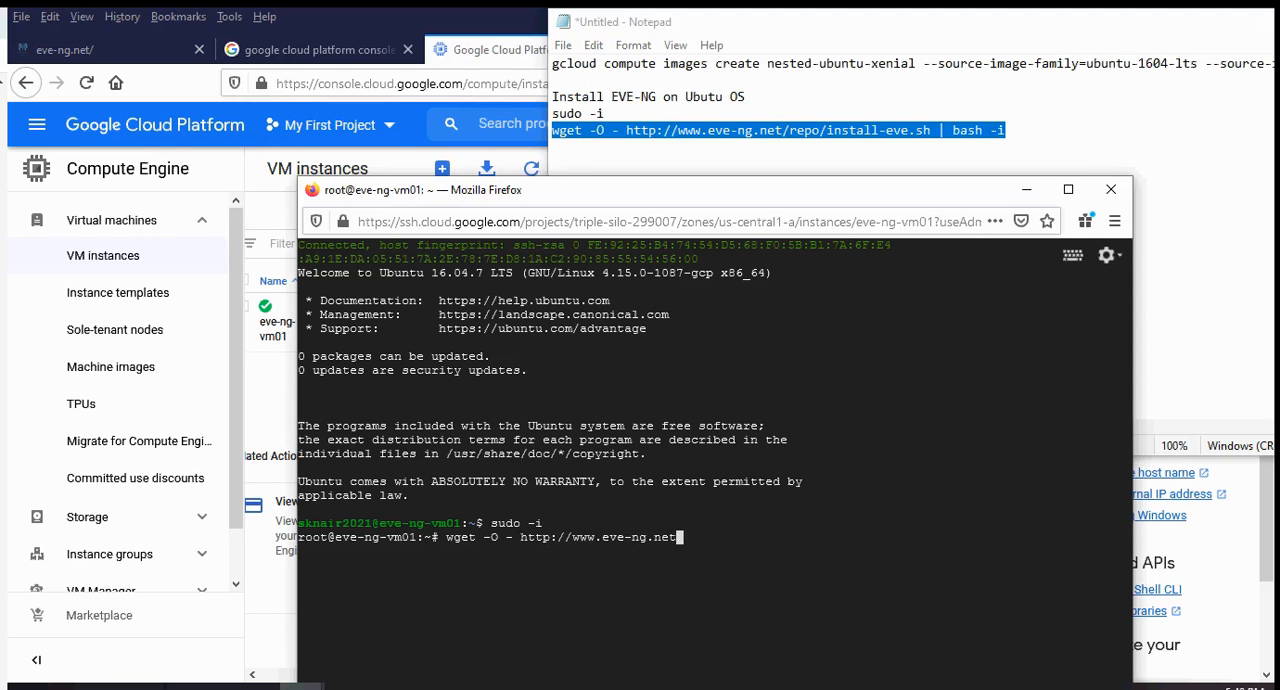
pyautogui.write('/repo/install-eve')
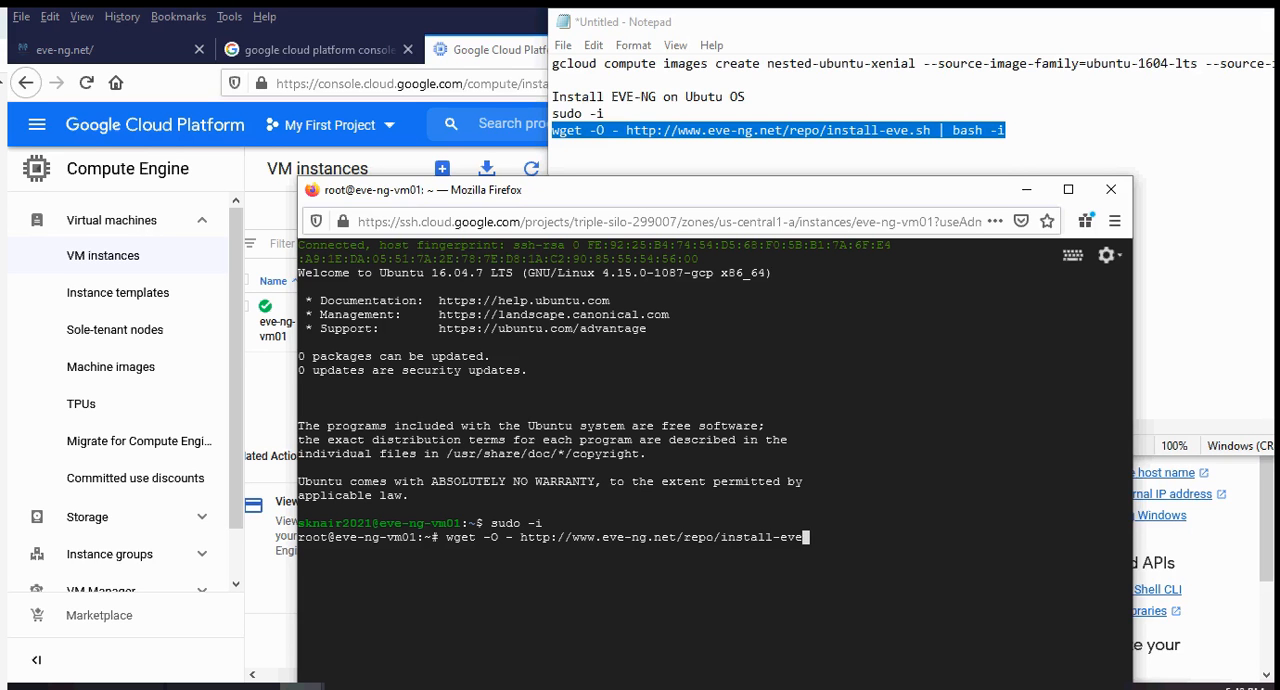
pyautogui.write('.sh | bash -i')
pyautogui.press('Return')
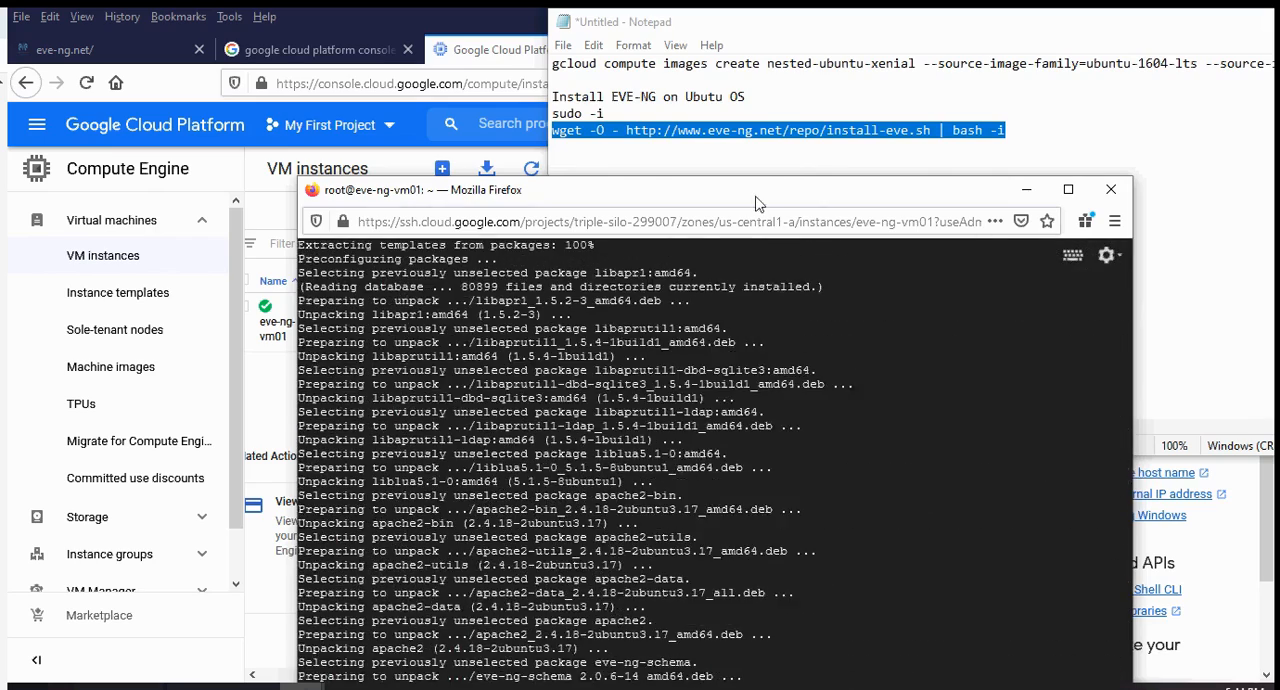
# Maximise the SSH window and refresh the package lists with apt update.
pyautogui.moveTo(758, 199); pyautogui.dragTo(722, 103)
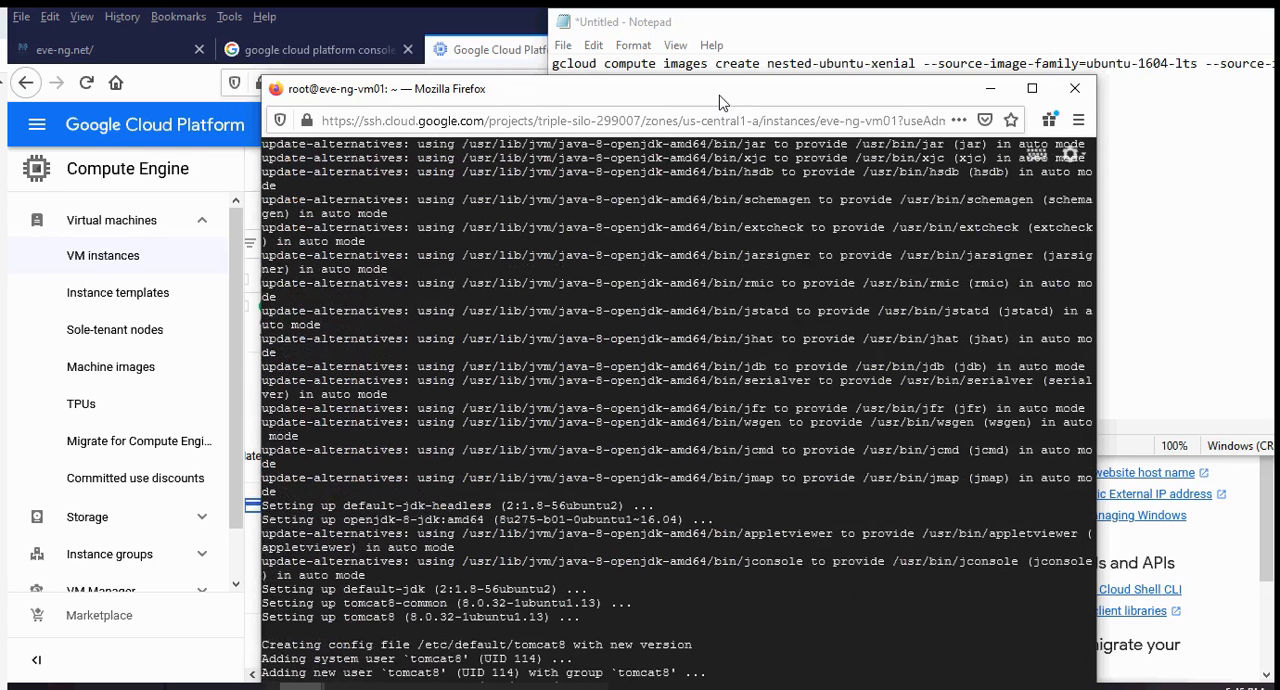
pyautogui.moveTo(720, 97); pyautogui.dragTo(719, 57)
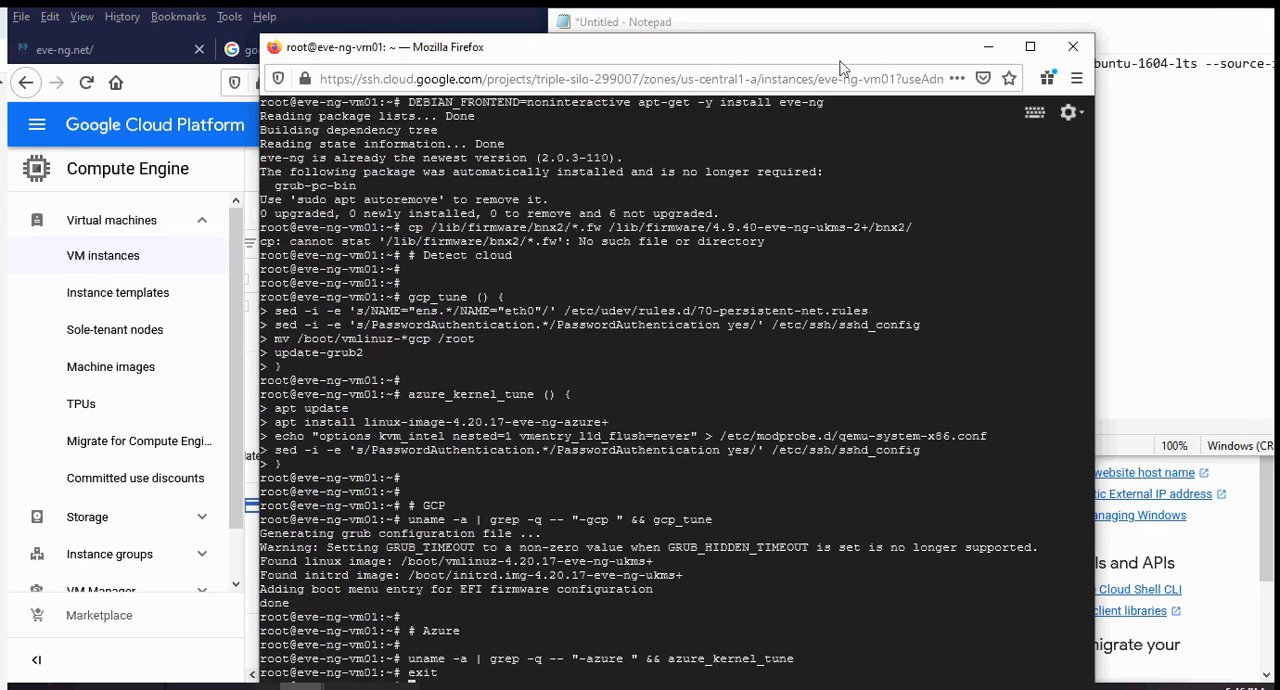
pyautogui.click(1030, 47)
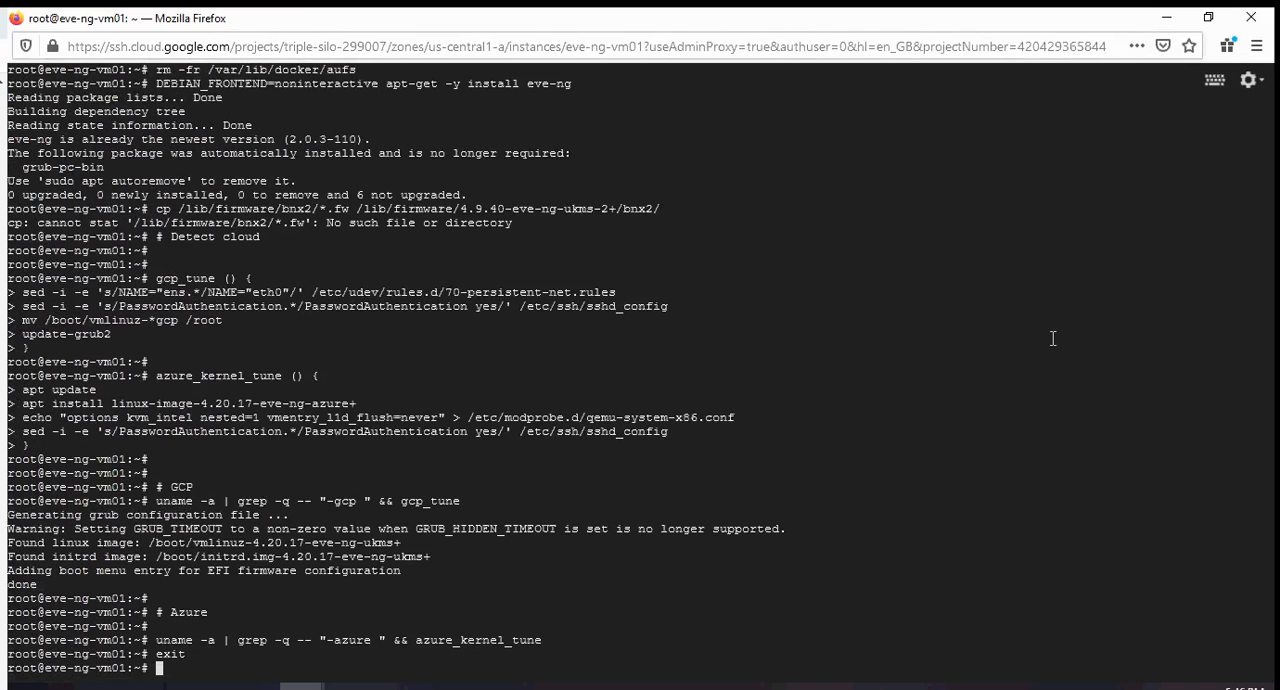
pyautogui.press('Return')
pyautogui.press('Return')
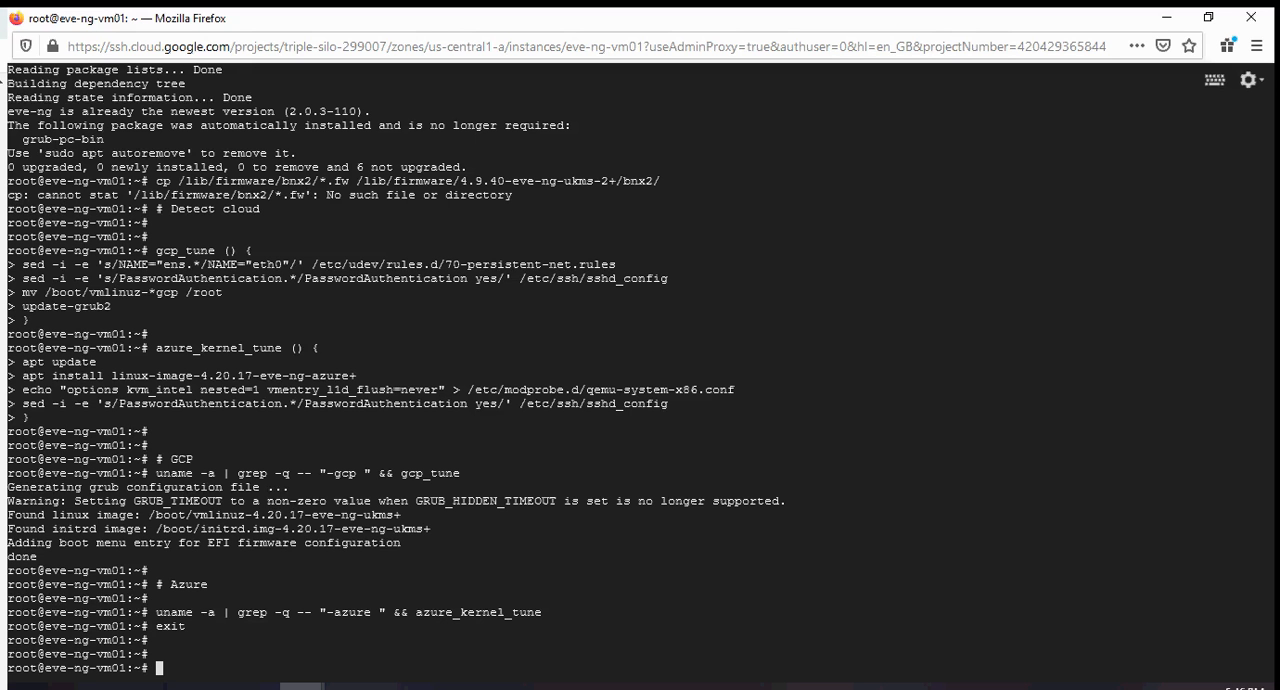
pyautogui.write('apt update')
pyautogui.press('Return')
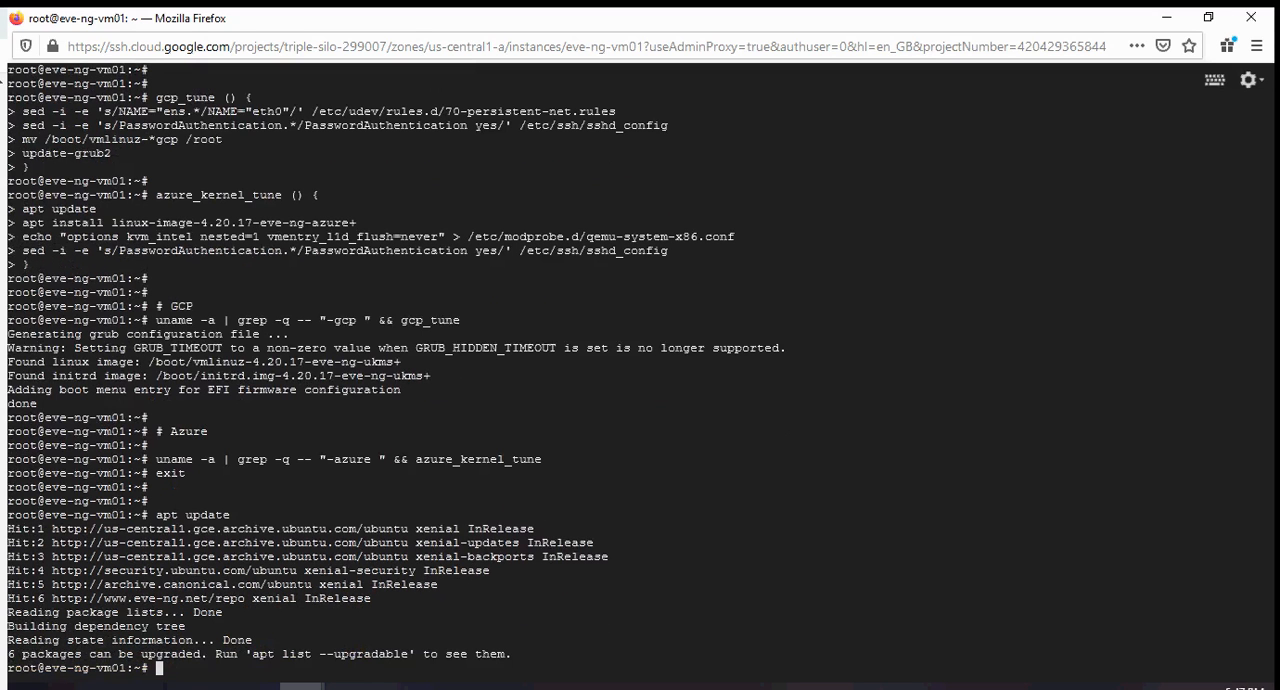
# Upgrade the installed packages without confirmation using apt upgrade -y.
pyautogui.write('apt upgrade -y')
pyautogui.press('Return')
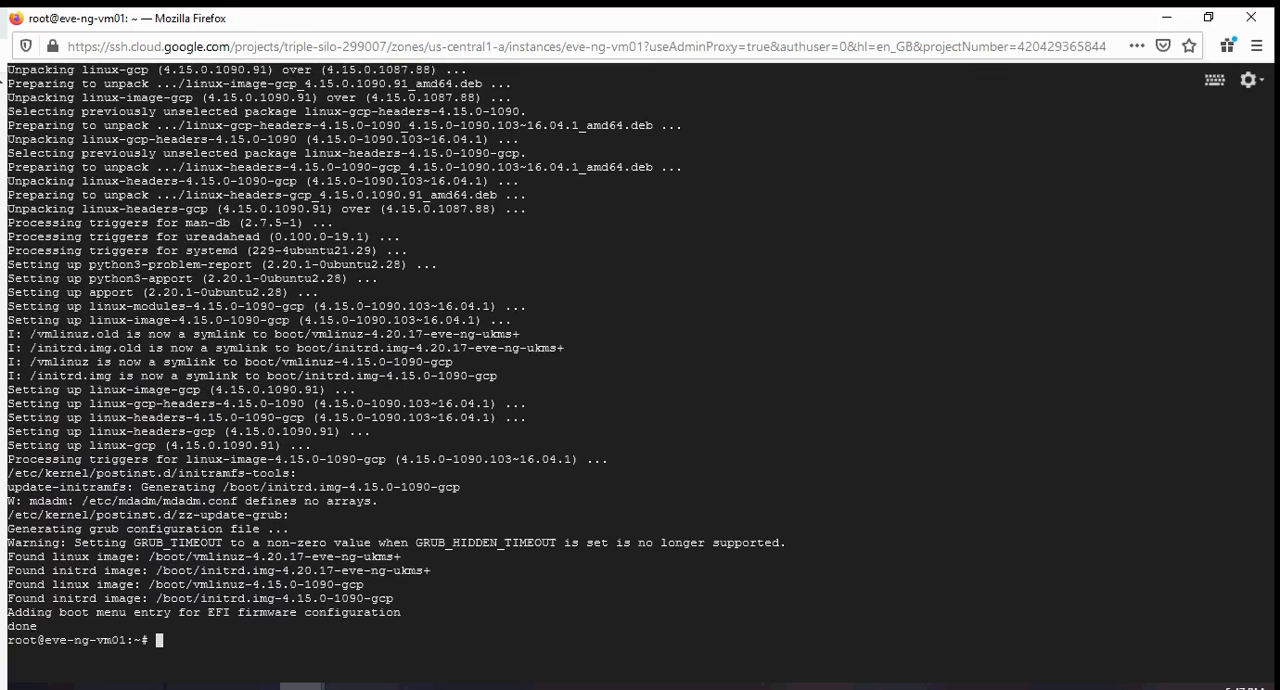
# Restart the virtual machine from the root shell with shutdown -r now.
pyautogui.write('shutdown -r now')
pyautogui.press('Return')
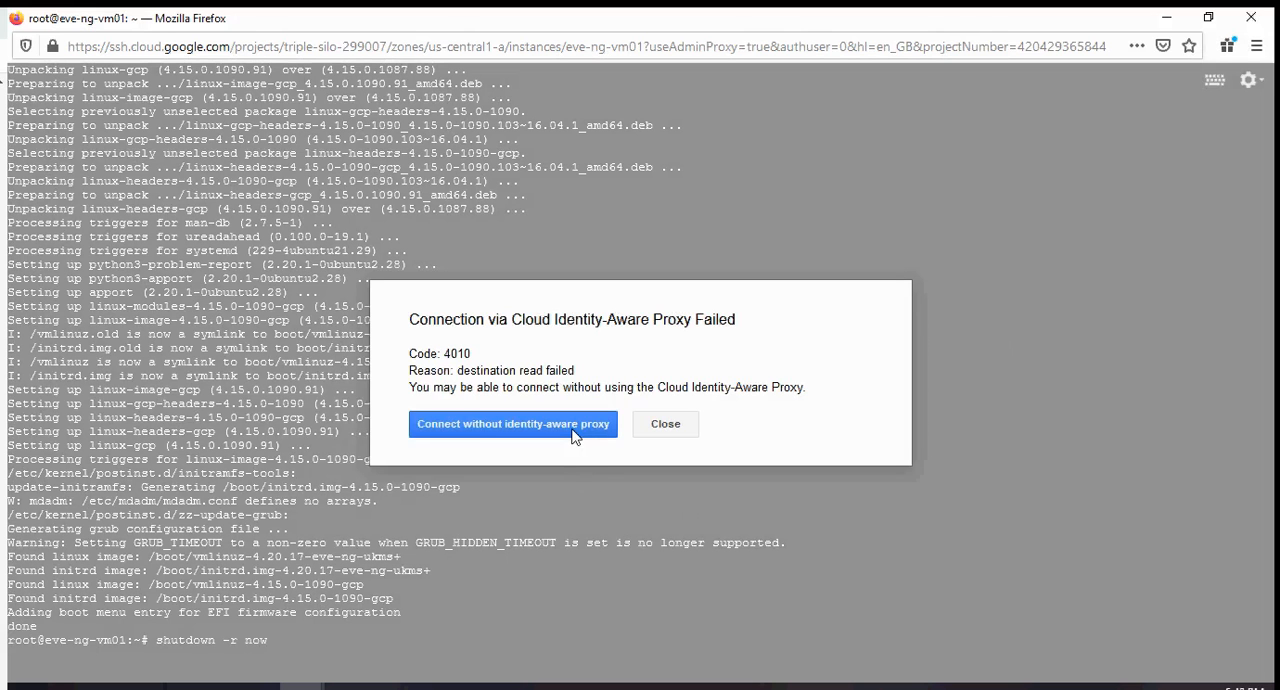
# Dismiss the dropped SSH connection, return to the VM instances list and open a new browser SSH session to eve-ng-vm01.
pyautogui.click(665, 428)
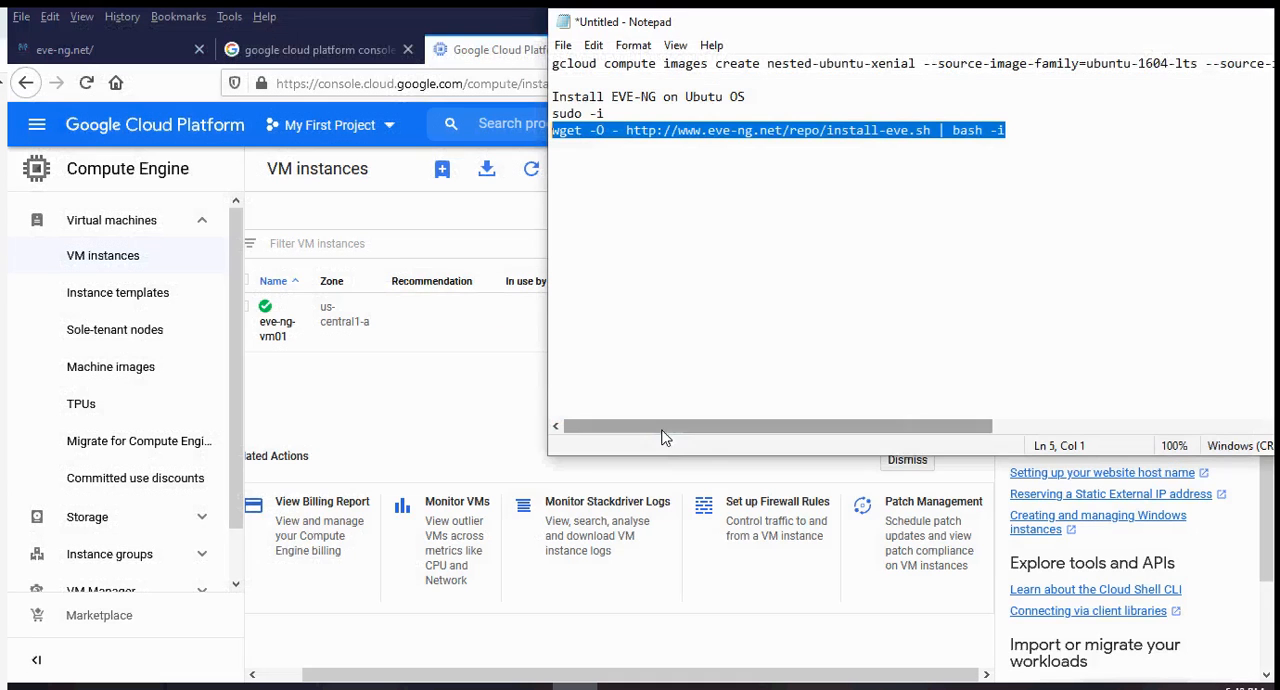
pyautogui.click(453, 405)
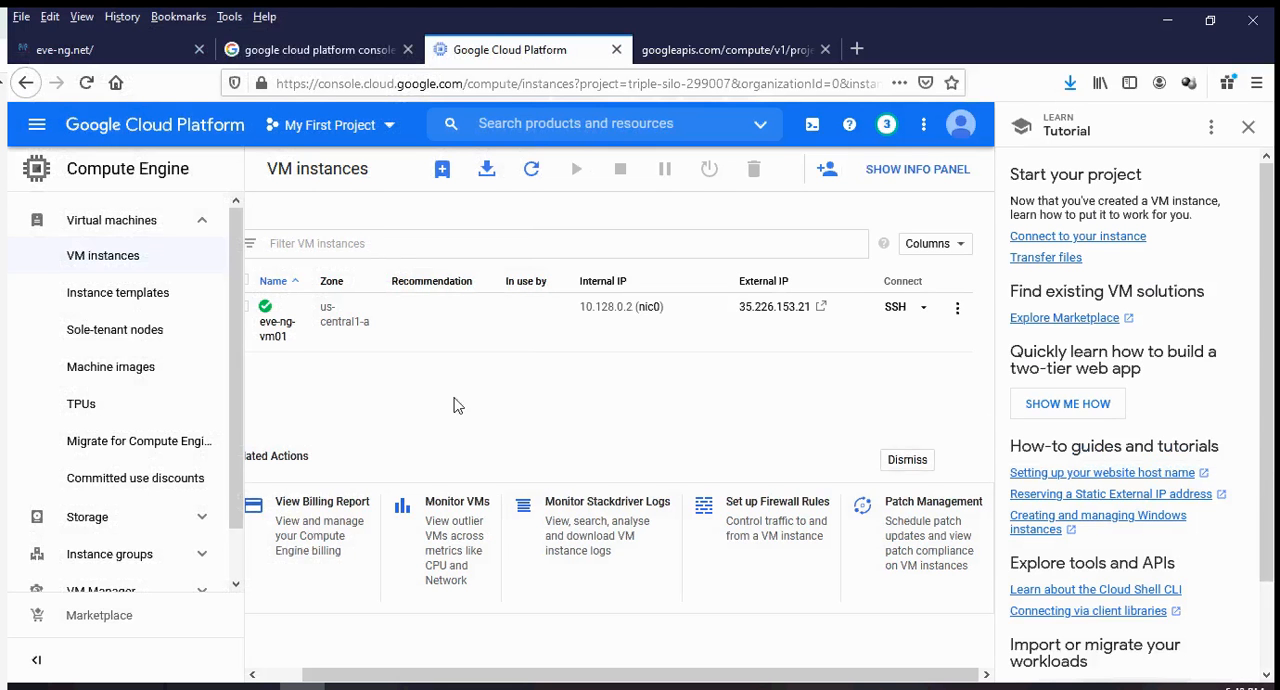
pyautogui.click(923, 309)
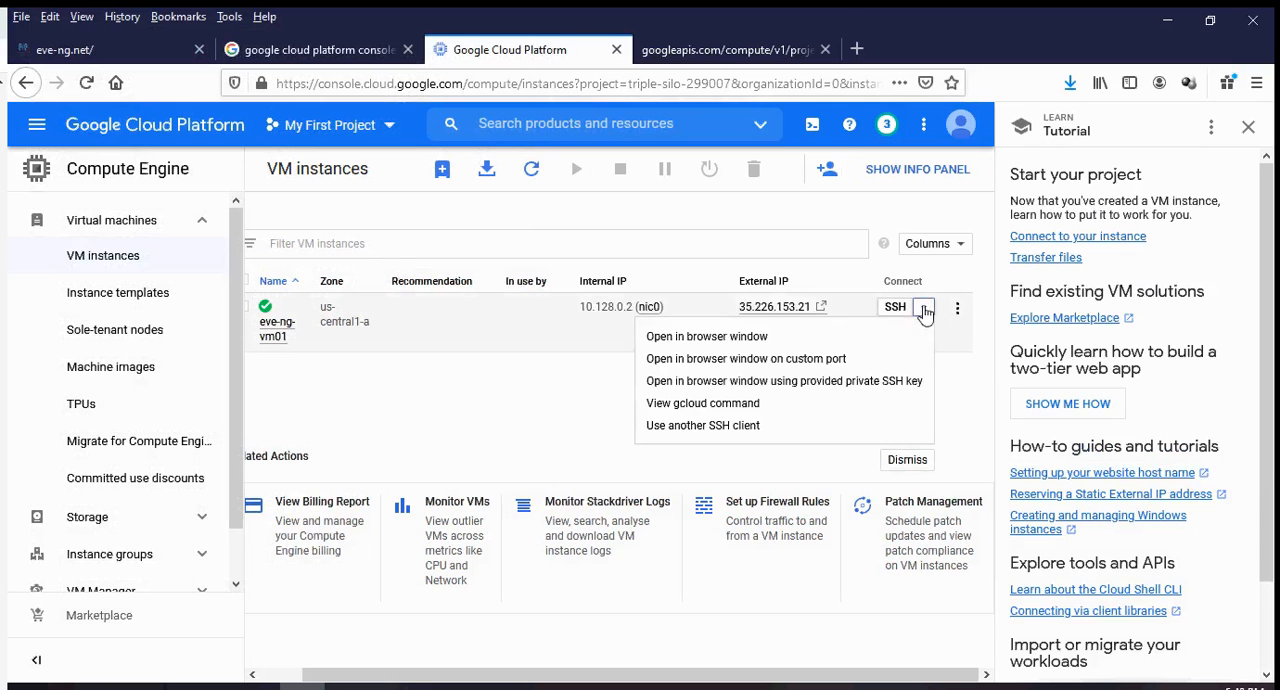
pyautogui.click(797, 340)
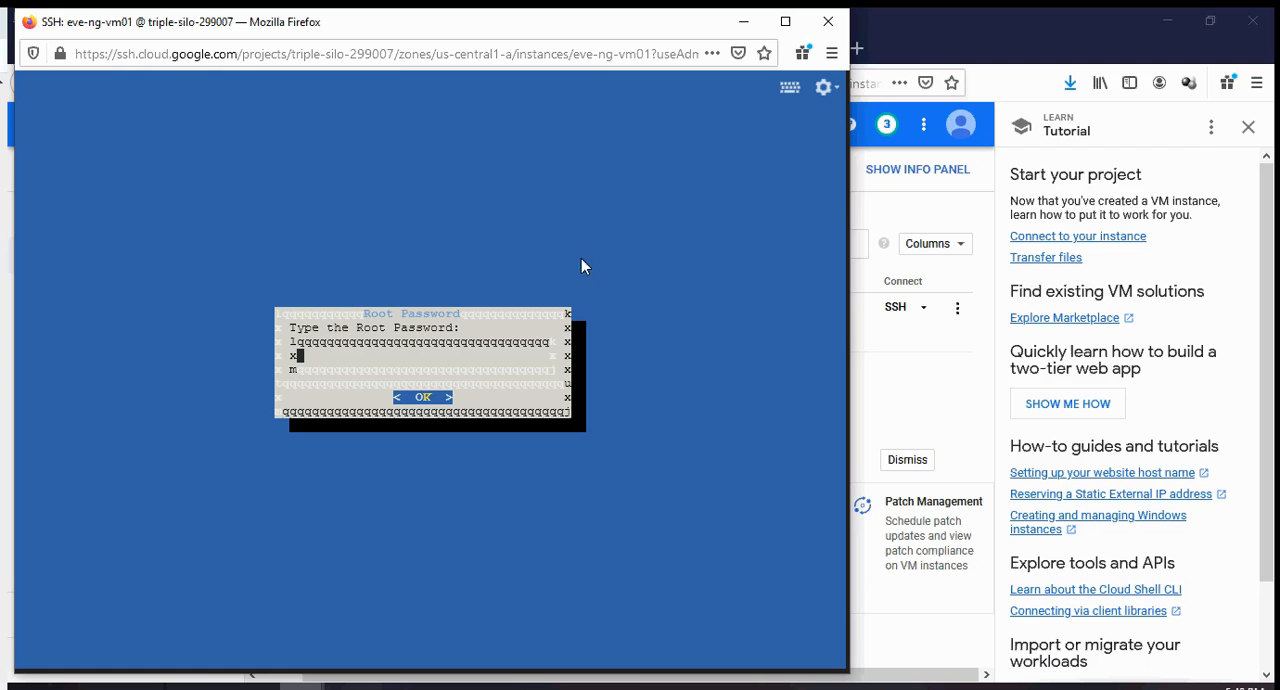
# Interrupt the root password prompt and start a root shell with sudo -i to launch the EVE-NG setup.
pyautogui.hotkey('ctrl', 'c')
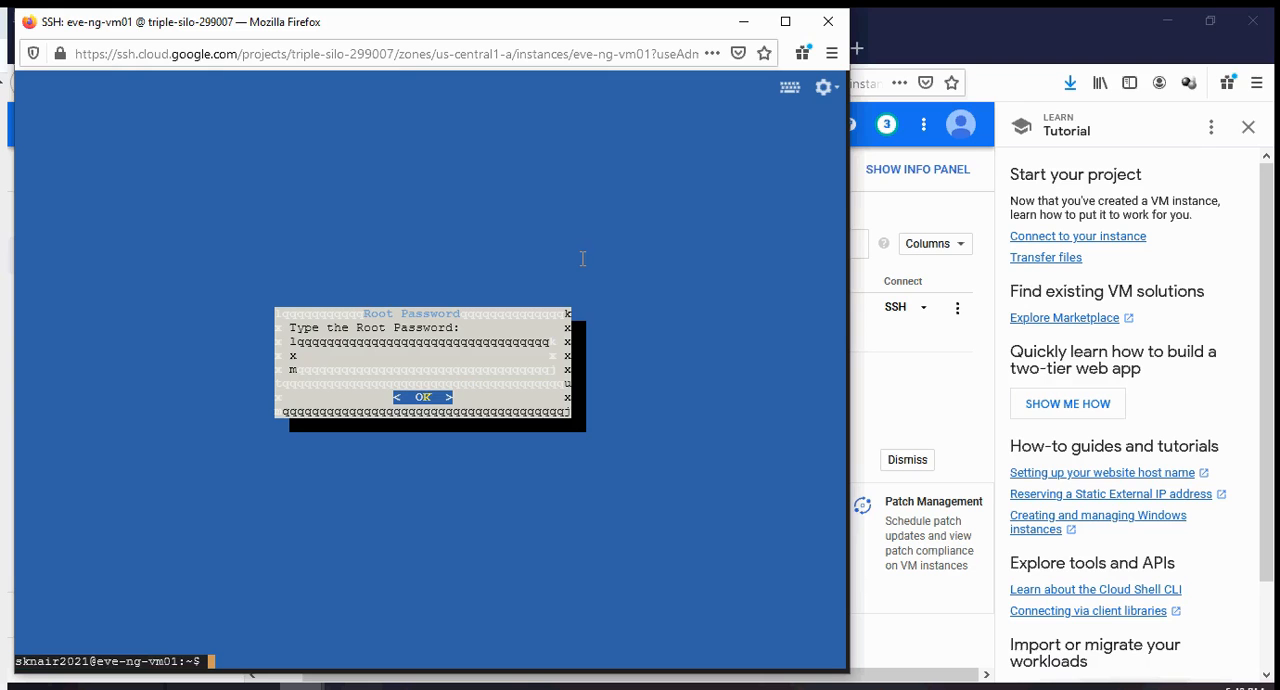
pyautogui.write('sudo ')
pyautogui.write('-o')
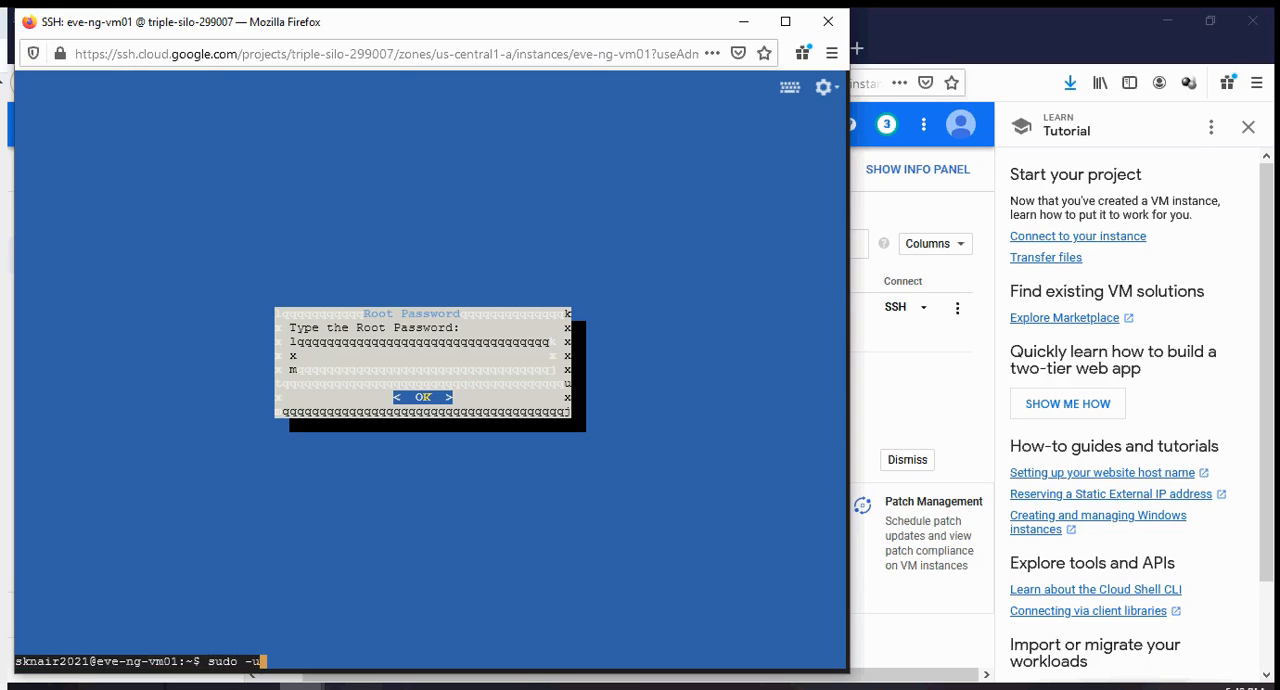
pyautogui.press('BackSpace')
pyautogui.write('i')
pyautogui.press('Return')
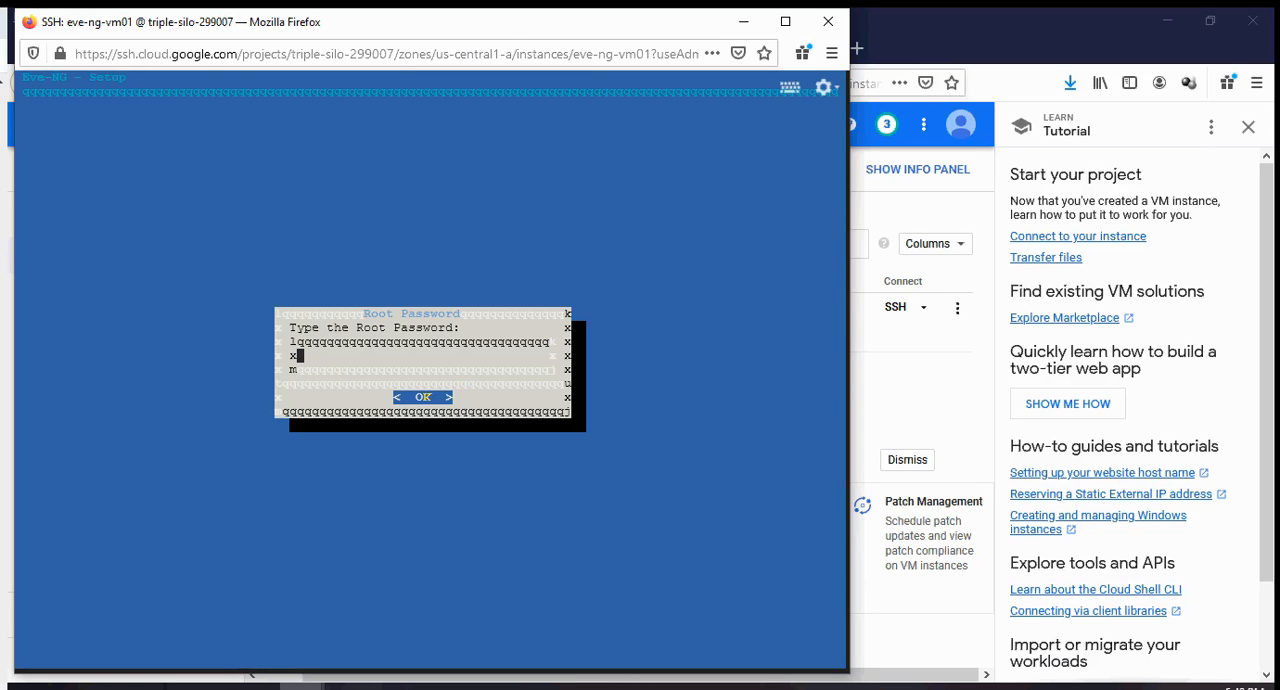
# Enter and repeat the root password in the EVE-NG setup, keeping hostname eve-ng and DNS domain example.com.
pyautogui.press('Return')
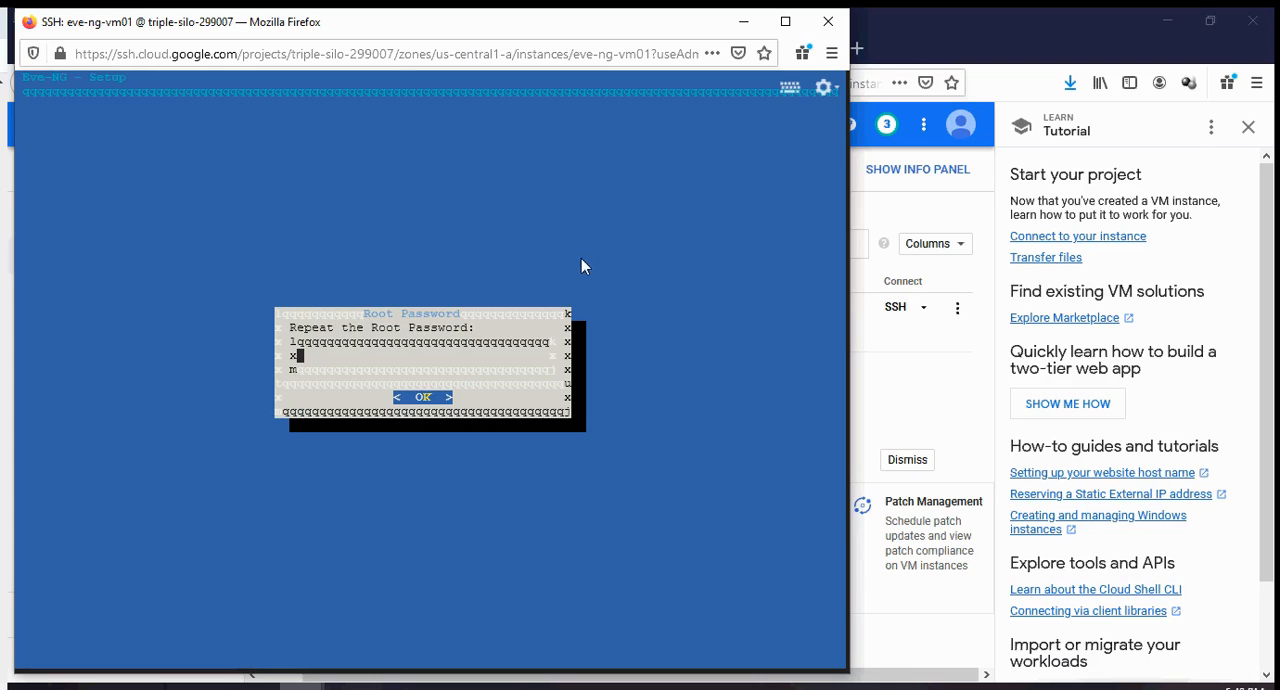
pyautogui.press('Return')
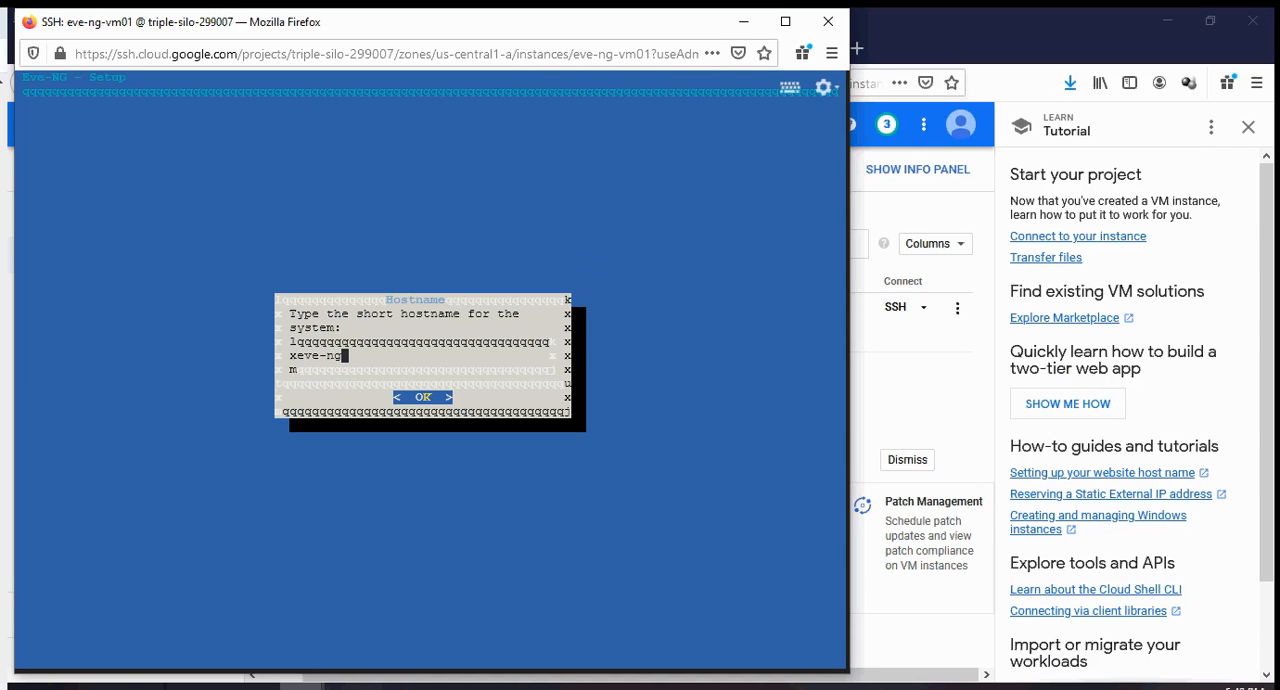
pyautogui.press('Return')
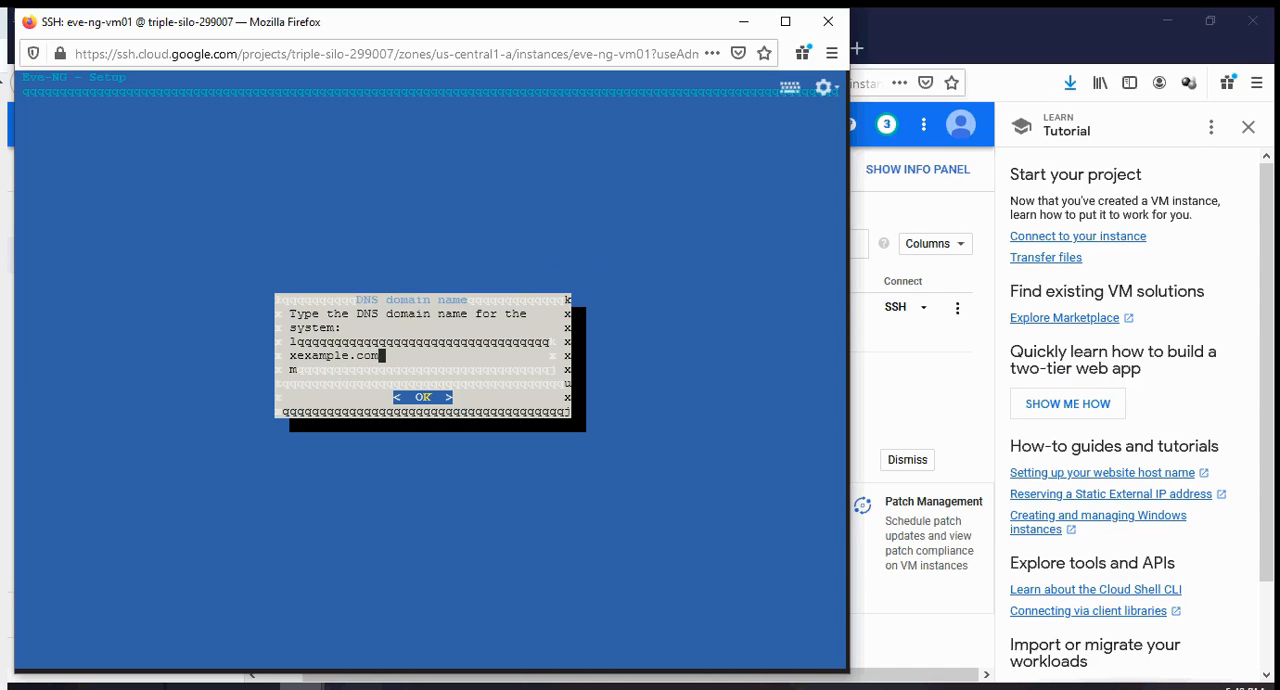
pyautogui.press('Return')
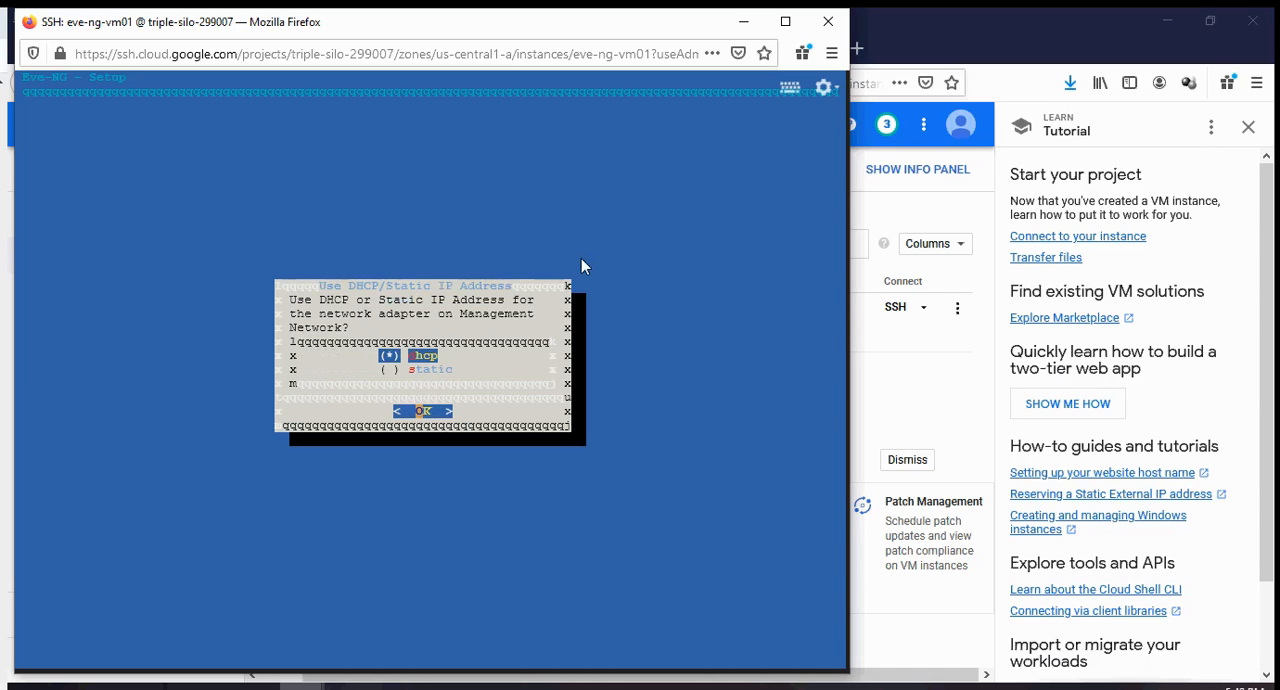
# Finish the EVE-NG network setup with DHCP addressing, an empty NTP server and a direct internet connection.
pyautogui.press('Return')
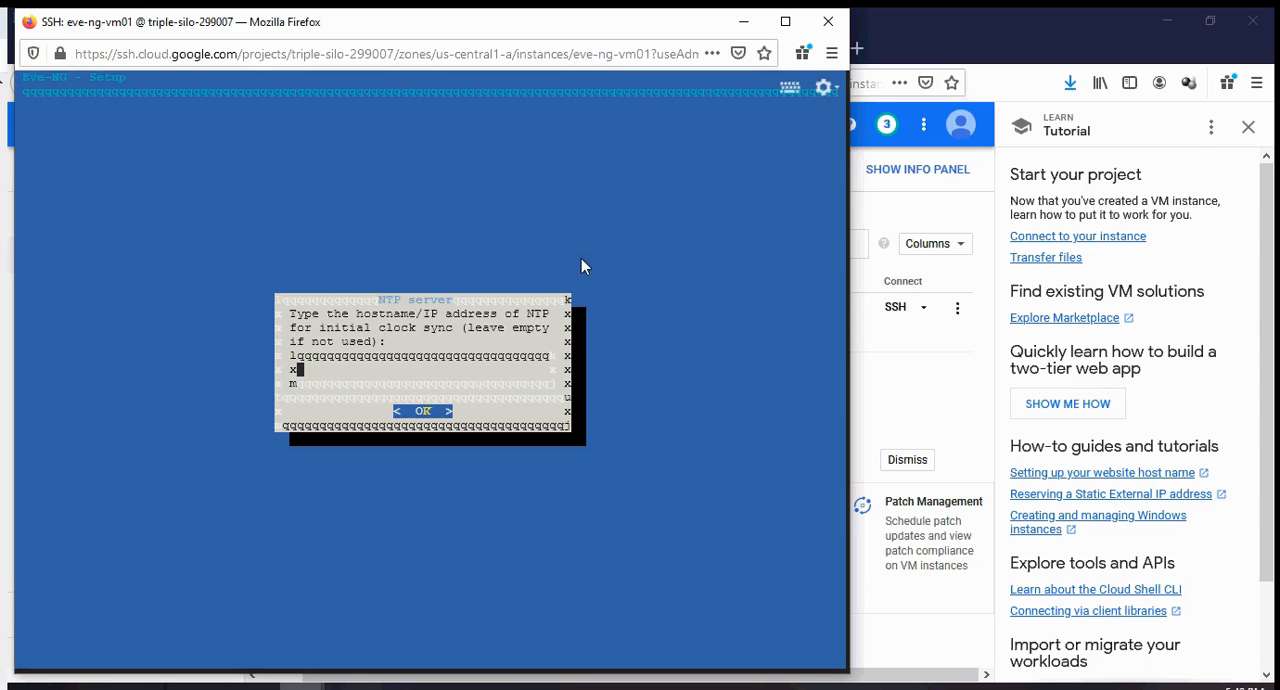
pyautogui.press('Return')
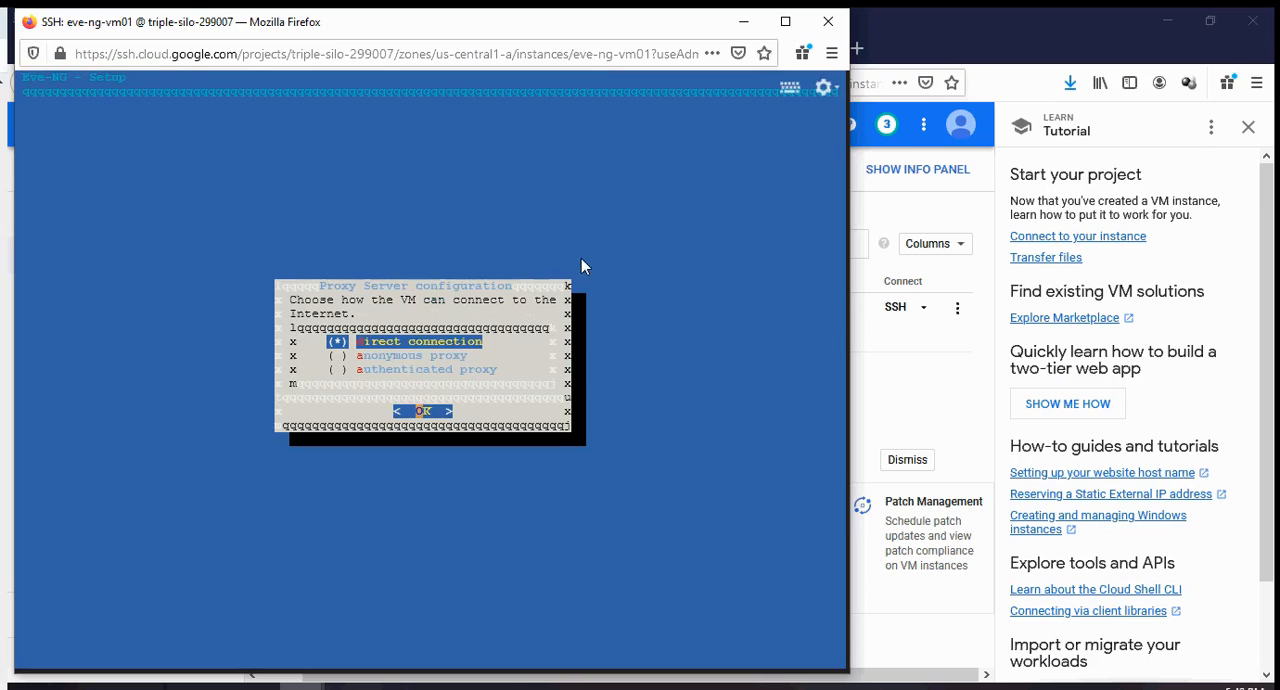
pyautogui.press('Return')
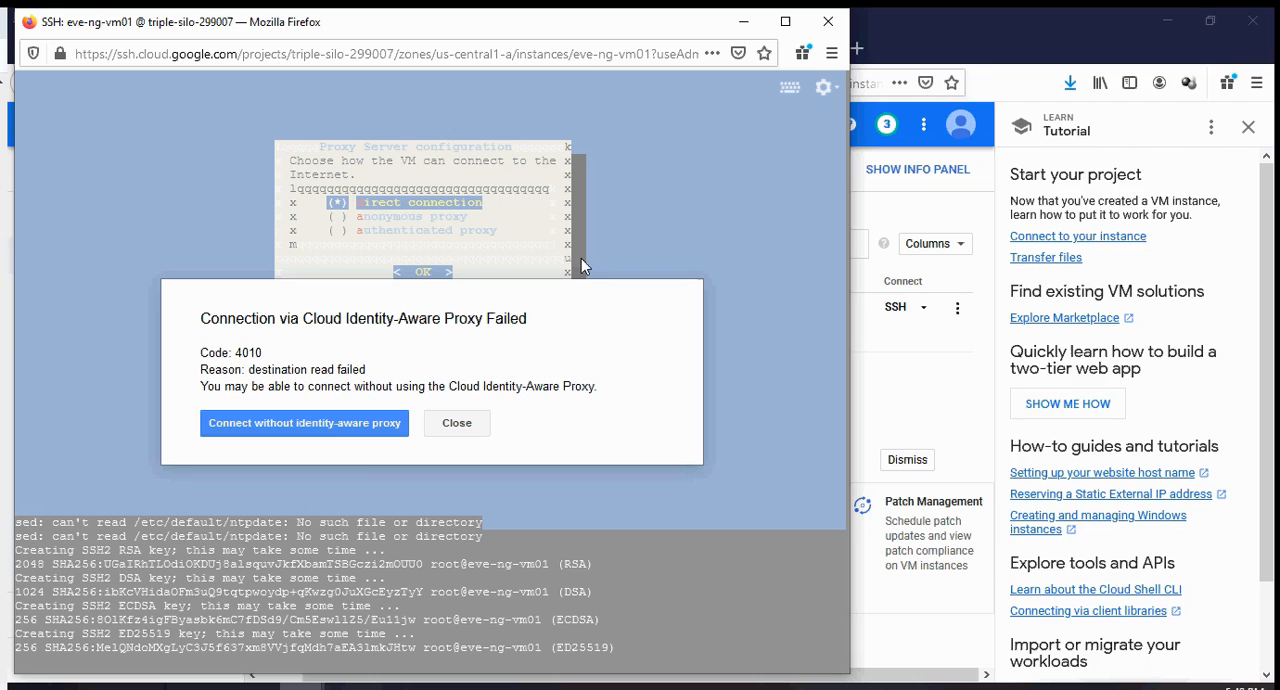
# Close the failed SSH window and reconnect to eve-ng-vm01 in another browser window.
pyautogui.click(365, 432)
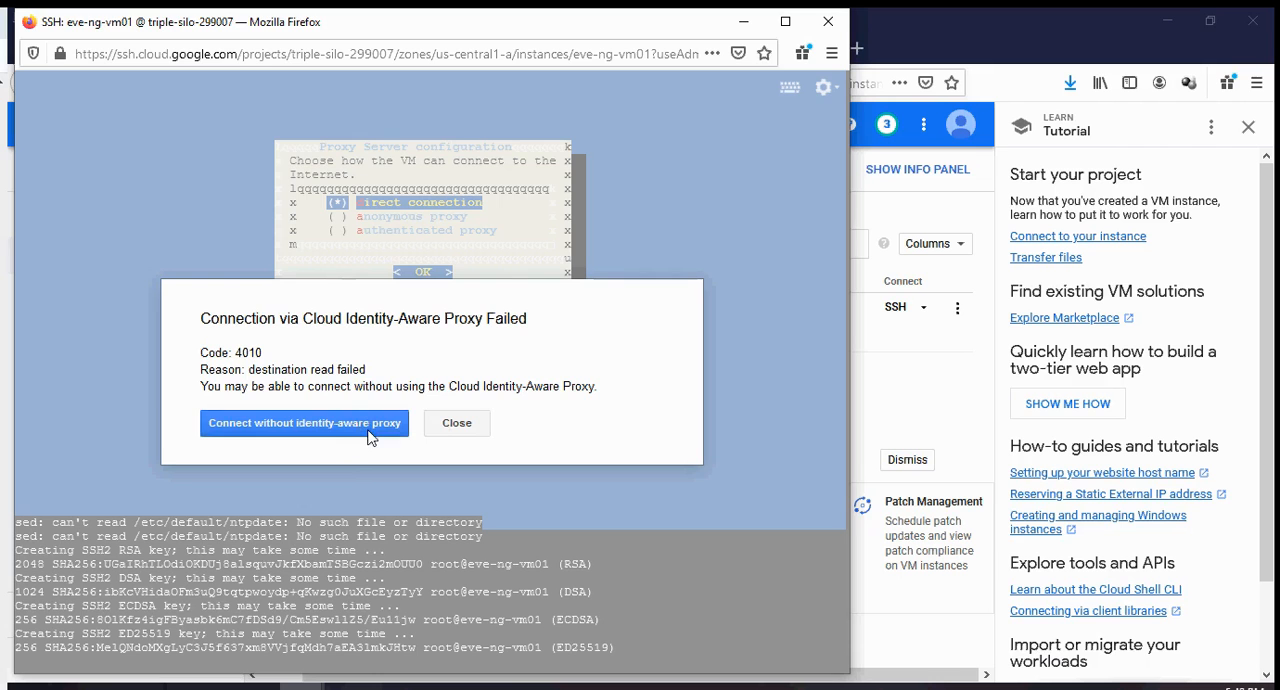
pyautogui.click(460, 423)
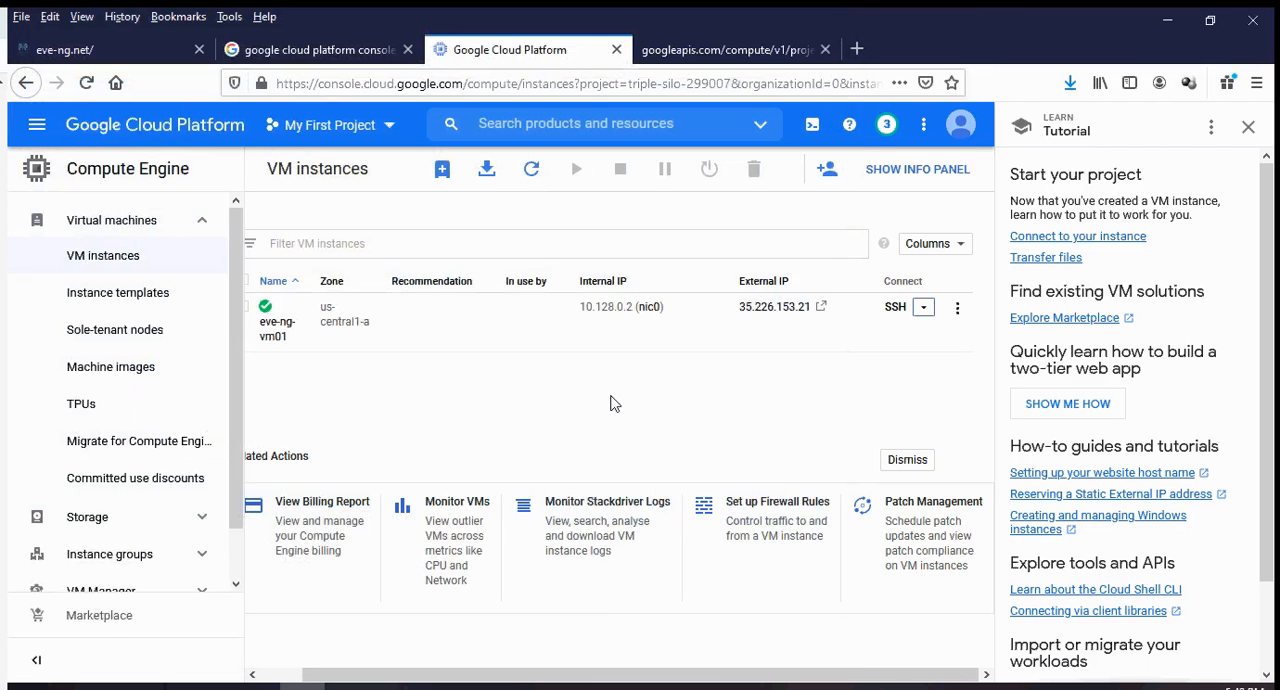
pyautogui.click(924, 307)
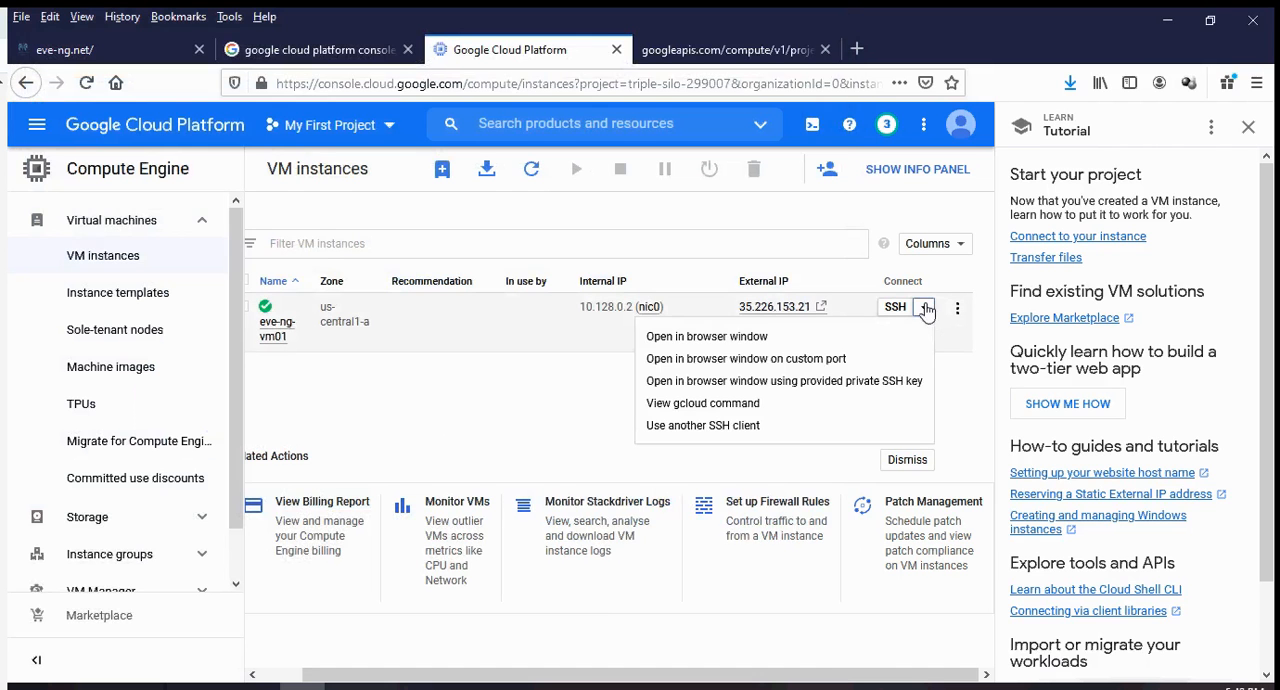
pyautogui.click(810, 340)
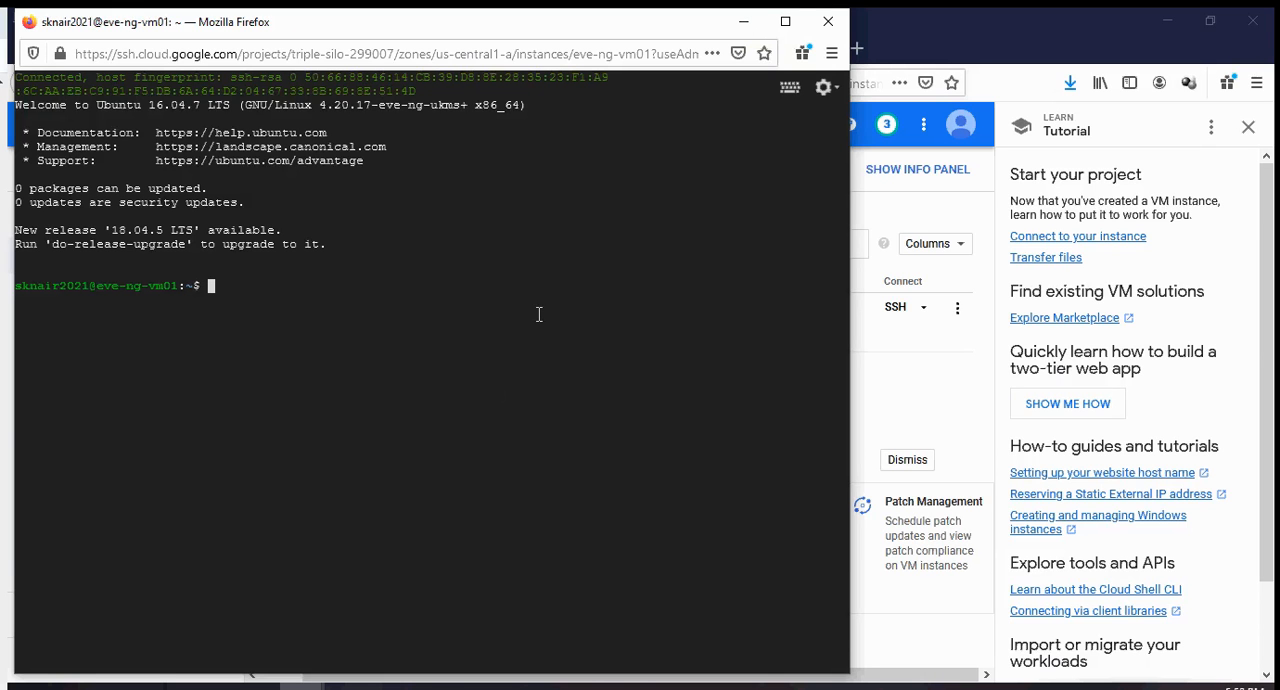
# Minimise the SSH window and open the Firewall rules page of the project's VPC network.
pyautogui.click(748, 21)
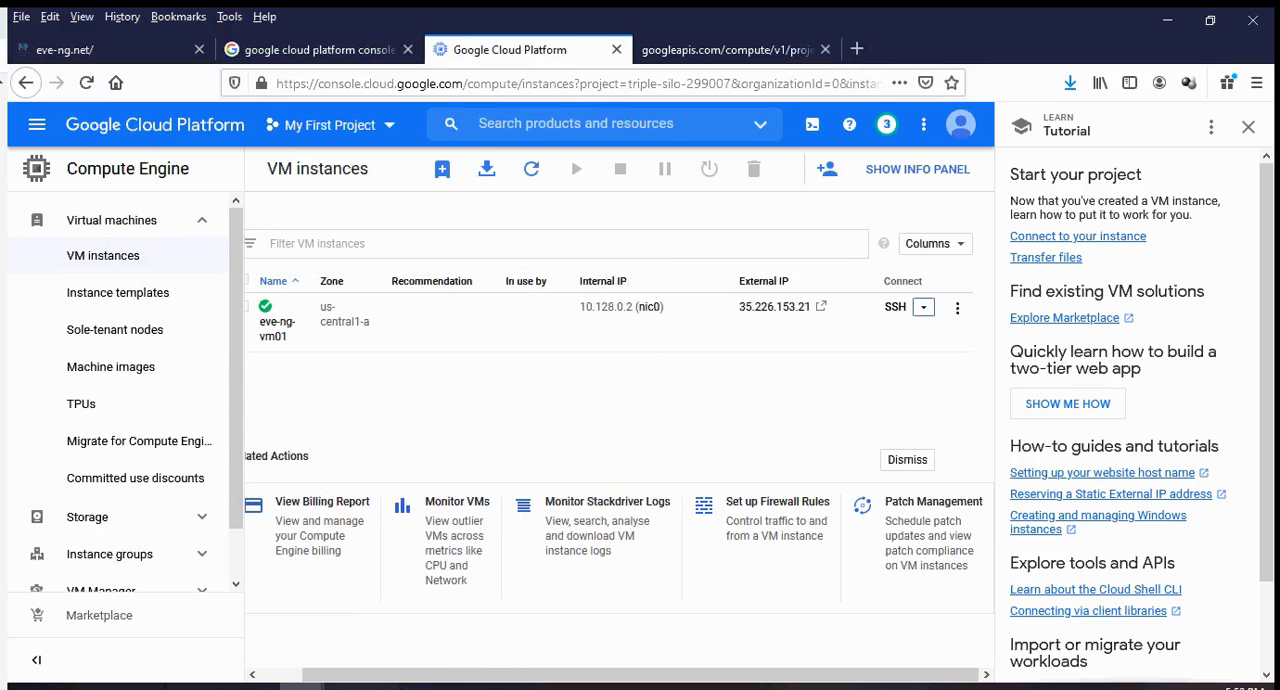
pyautogui.click(439, 687)
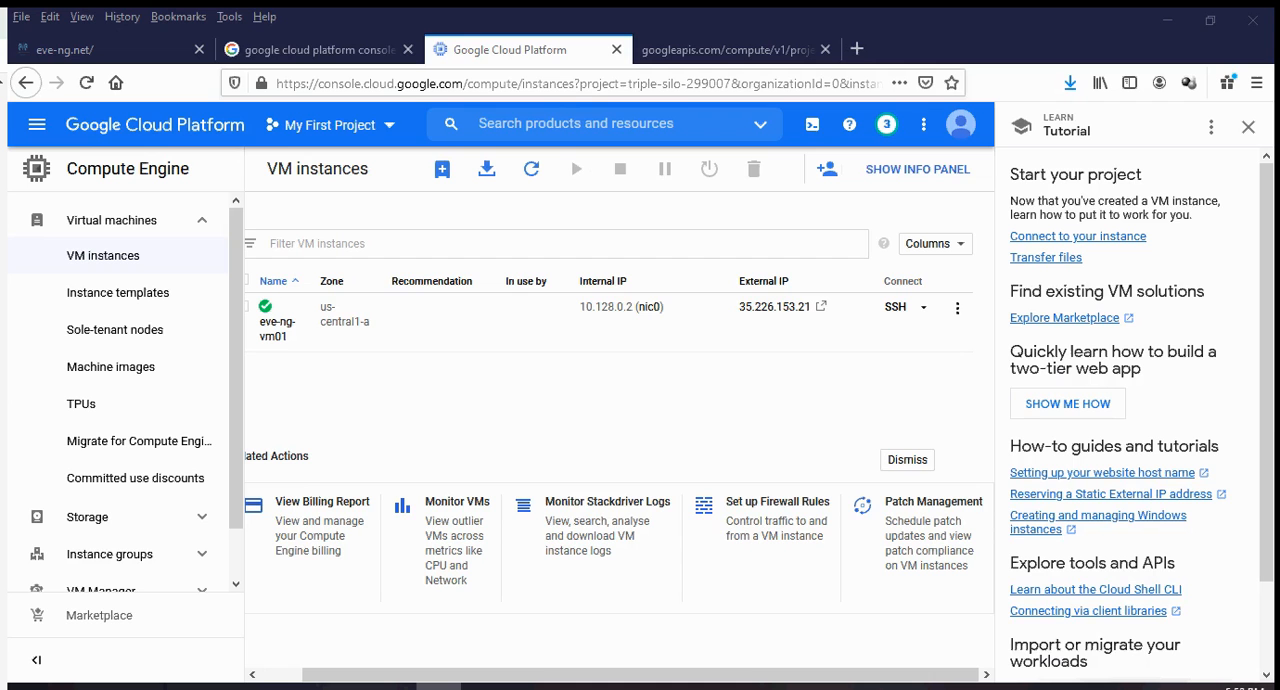
pyautogui.click(162, 140)
pyautogui.scroll(-4, 120, 423)
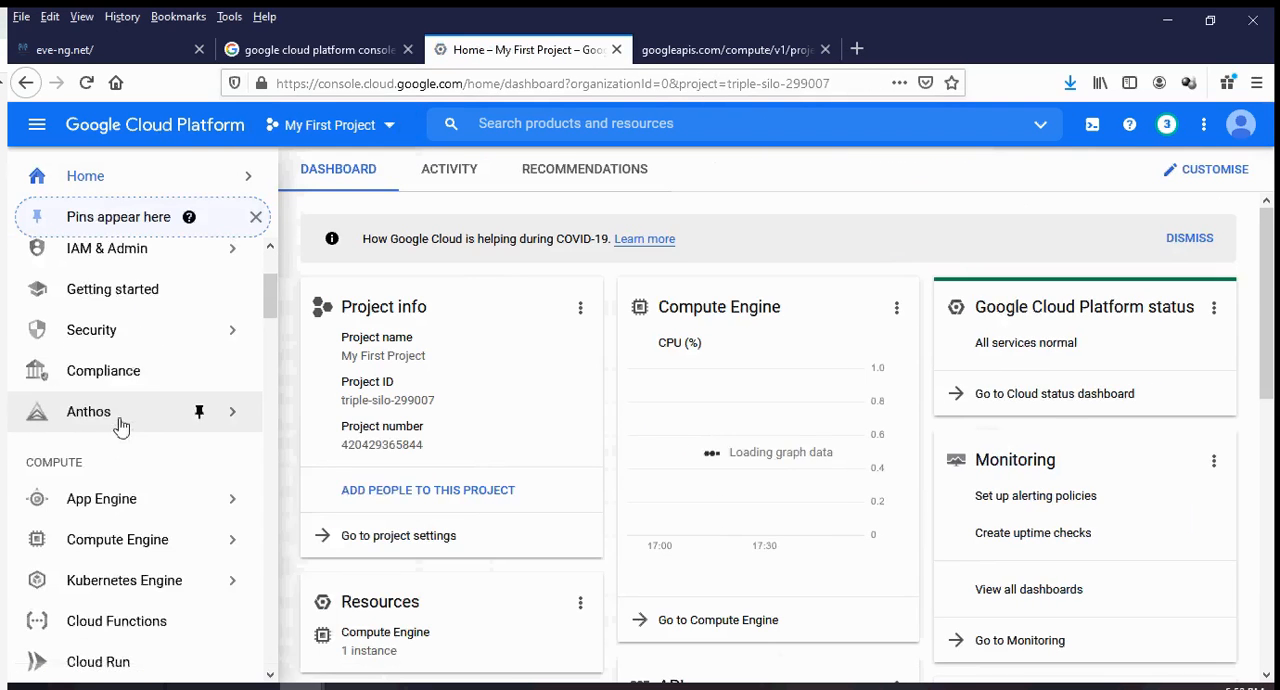
pyautogui.moveTo(118, 425)
pyautogui.scroll(-5, 118, 424)
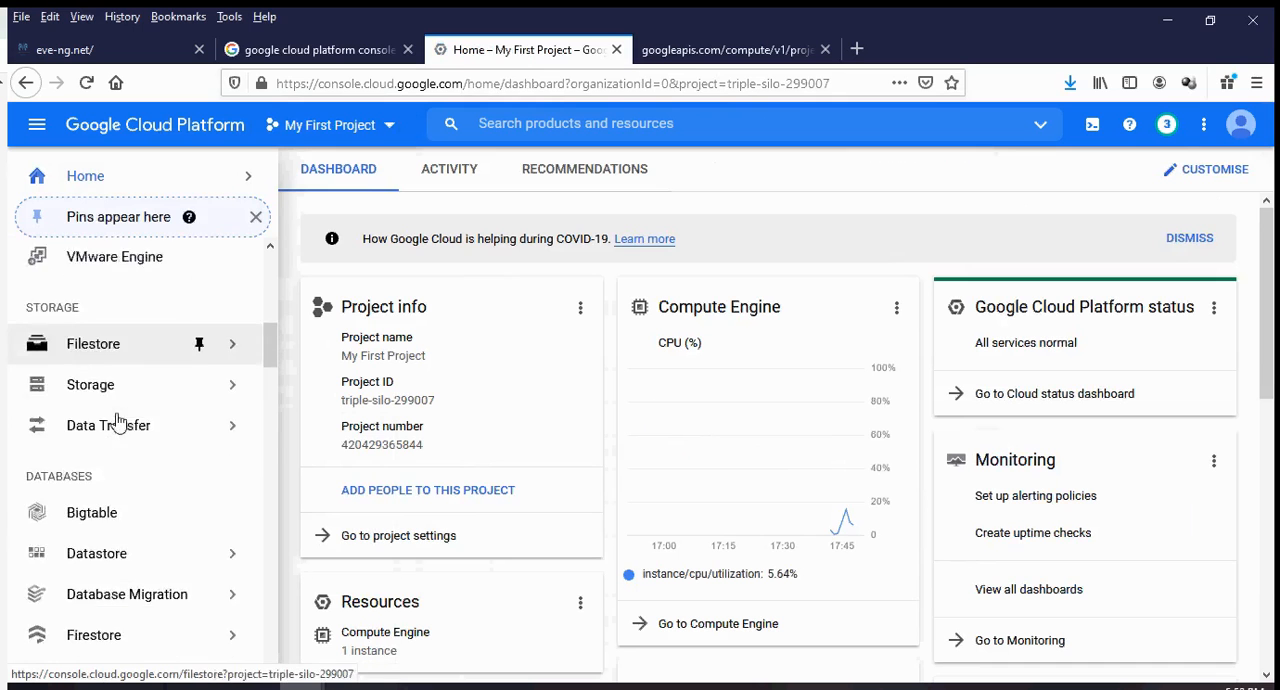
pyautogui.scroll(-3, 118, 424)
pyautogui.moveTo(200, 432)
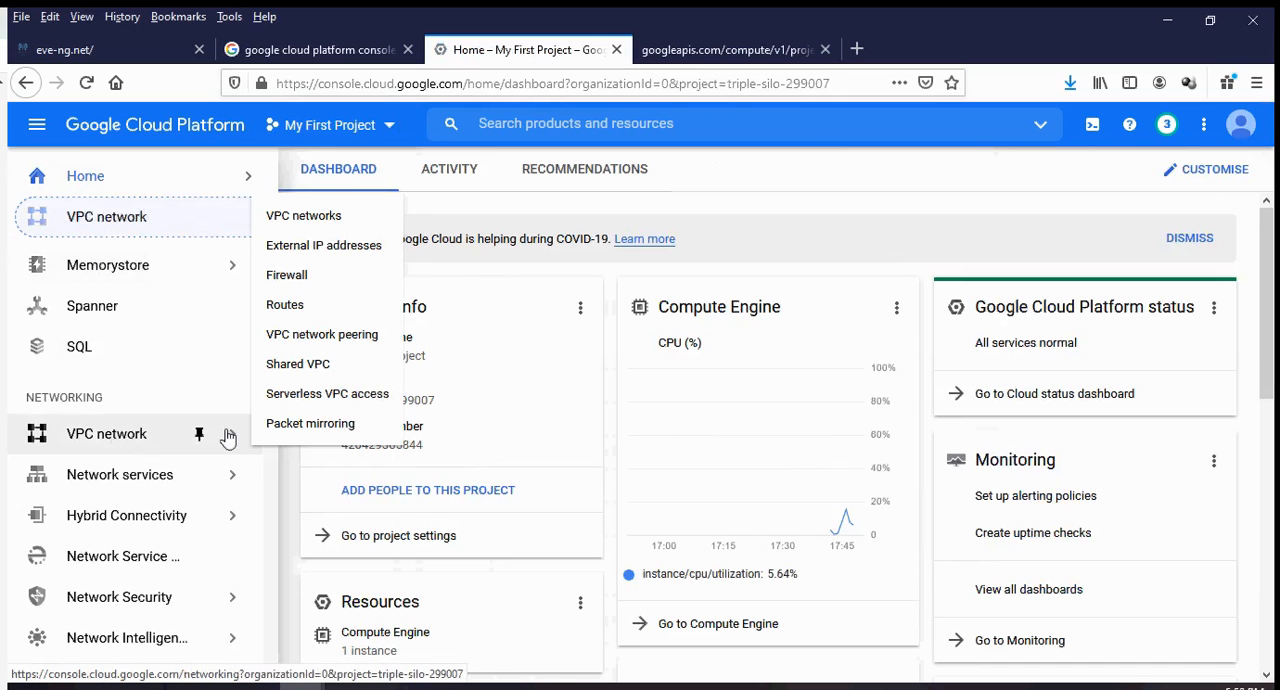
pyautogui.click(315, 275)
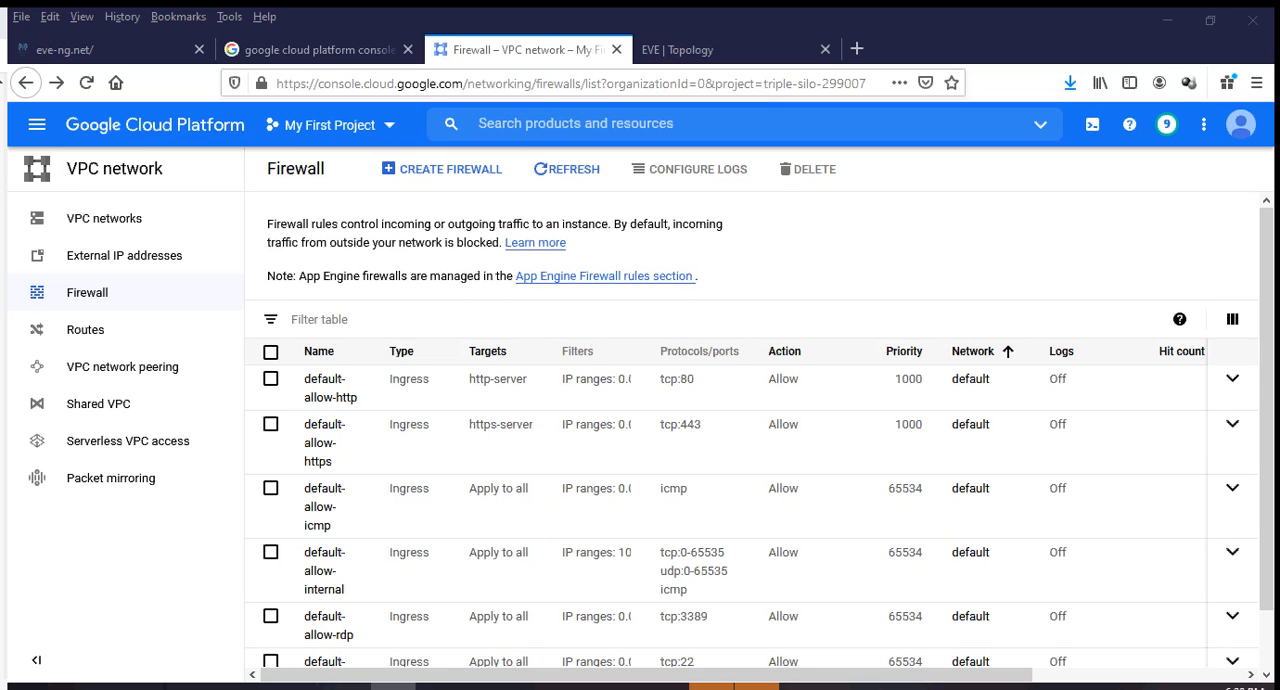
# Start a new firewall rule and name it outside-access-in.
pyautogui.click(455, 172)
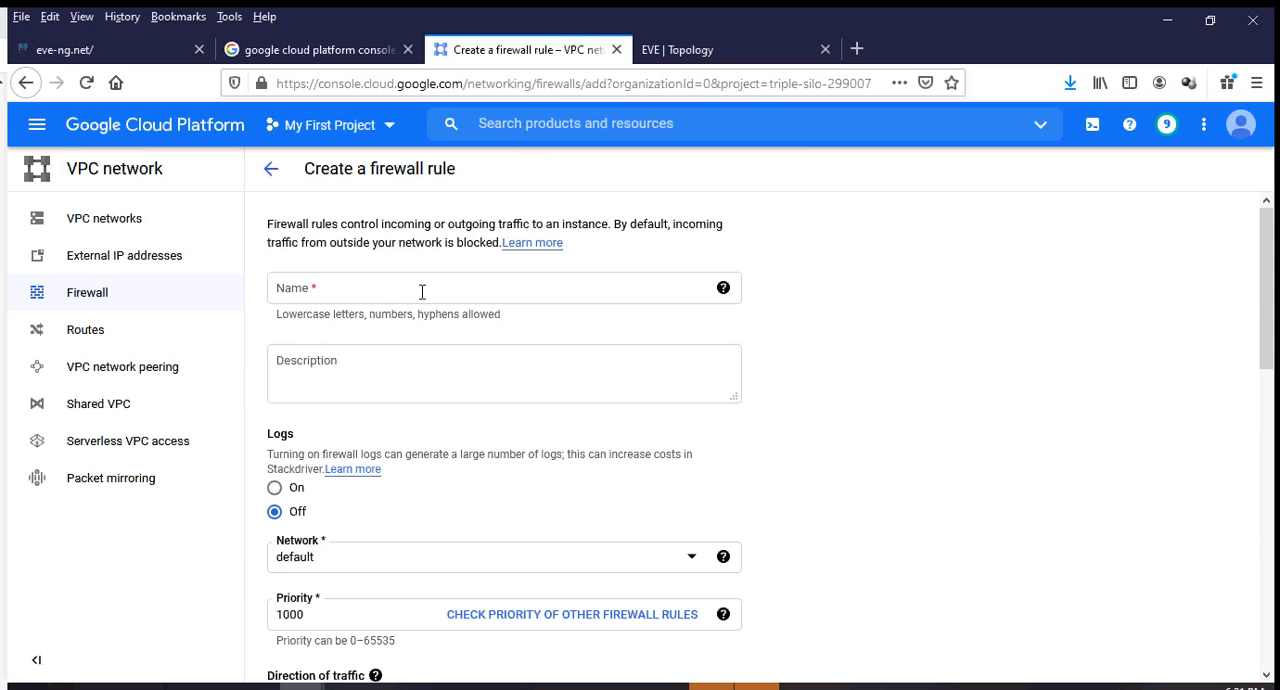
pyautogui.click(422, 291)
pyautogui.write('o')
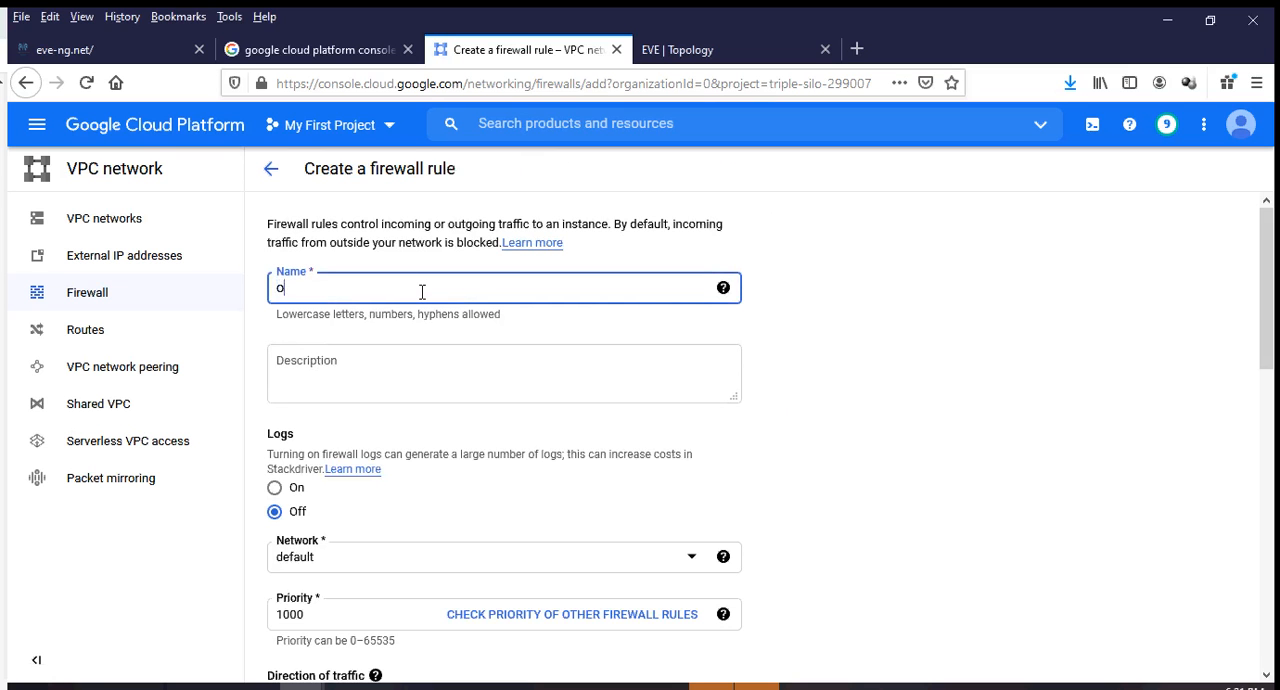
pyautogui.write('utside-access-in')
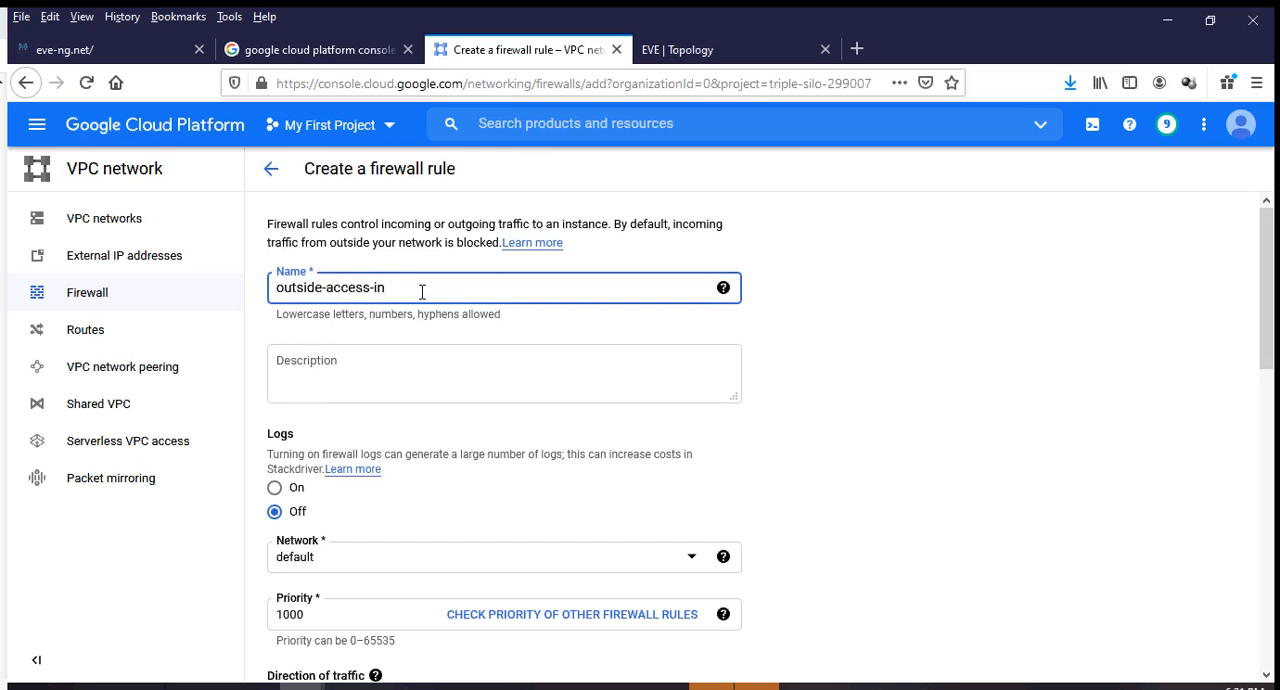
pyautogui.scroll(-3, 305, 470)
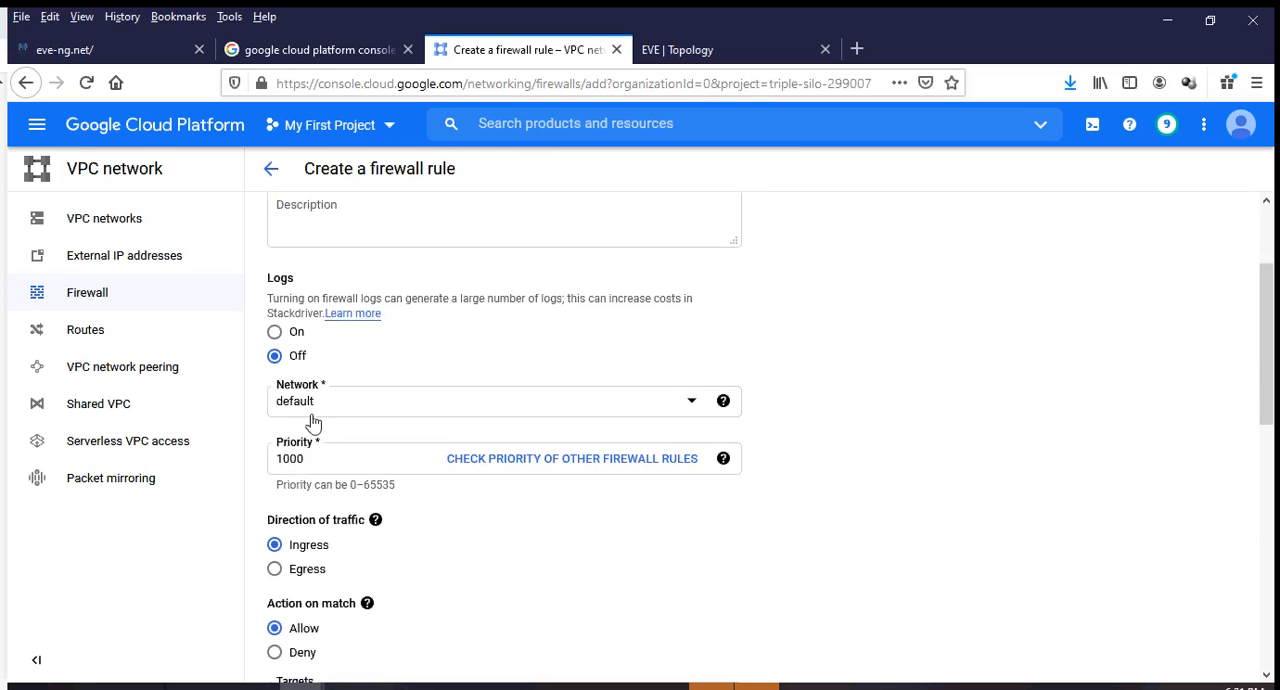
pyautogui.click(310, 458)
pyautogui.press('BackSpace')
pyautogui.write('1')
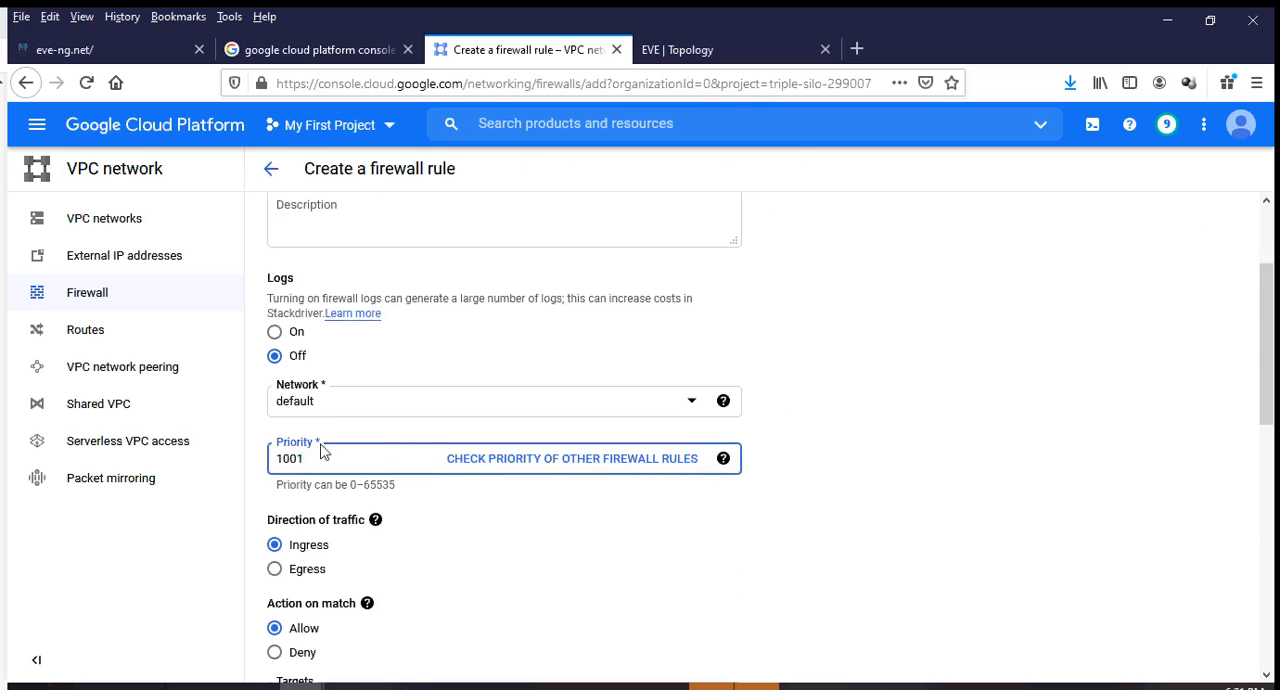
pyautogui.scroll(-3, 320, 452)
pyautogui.press('BackSpace')
pyautogui.write('0')
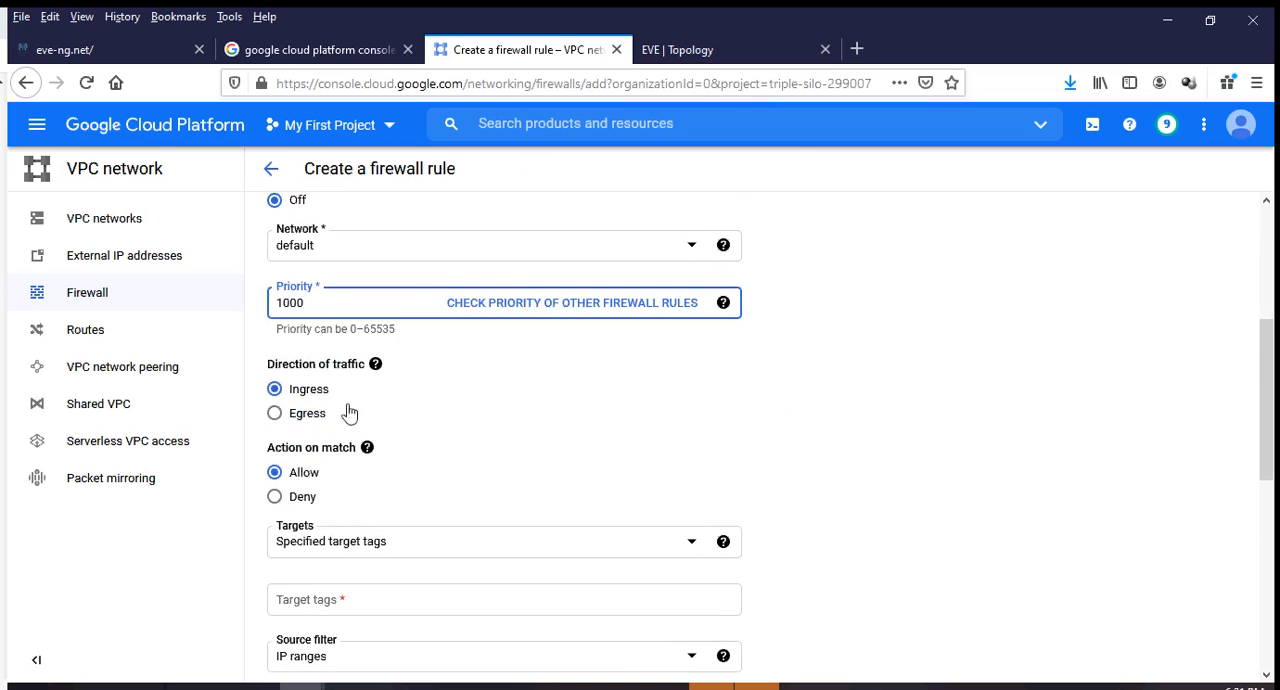
# Apply the outside-access-in rule to all instances in the network and set its source IP range to 0.0.0.0/0.
pyautogui.scroll(-1, 349, 413)
pyautogui.click(320, 466)
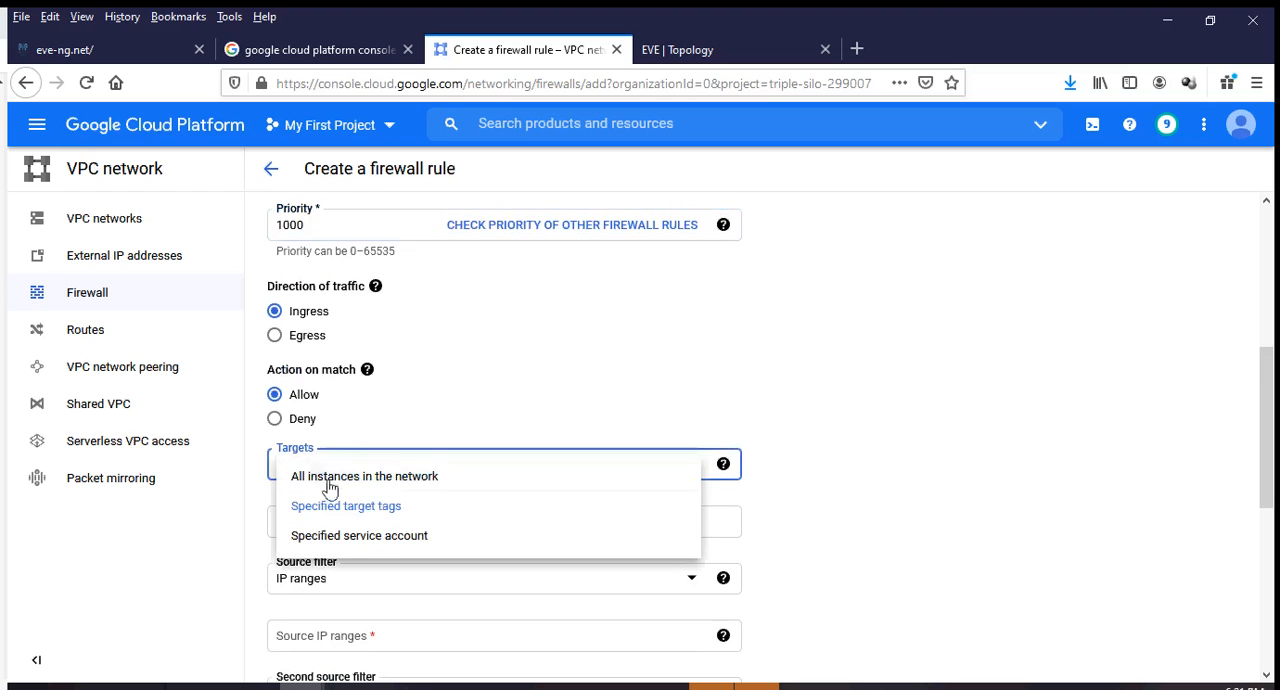
pyautogui.click(332, 478)
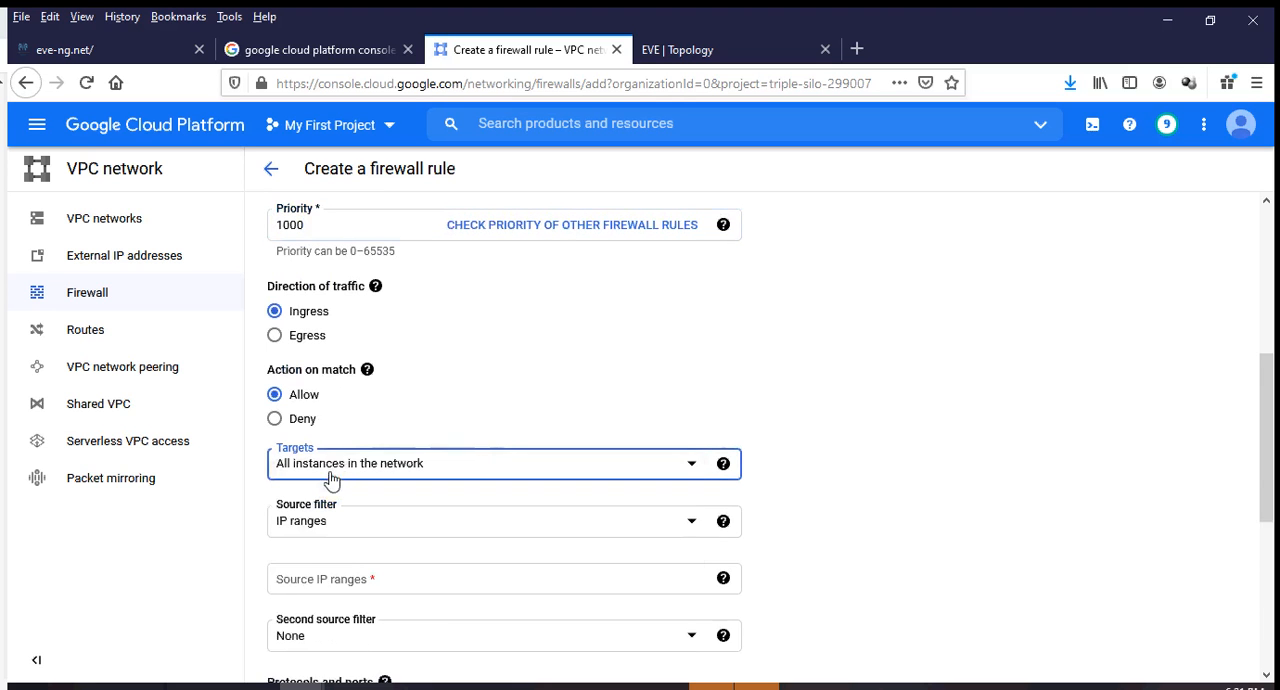
pyautogui.scroll(-2, 345, 418)
pyautogui.click(347, 415)
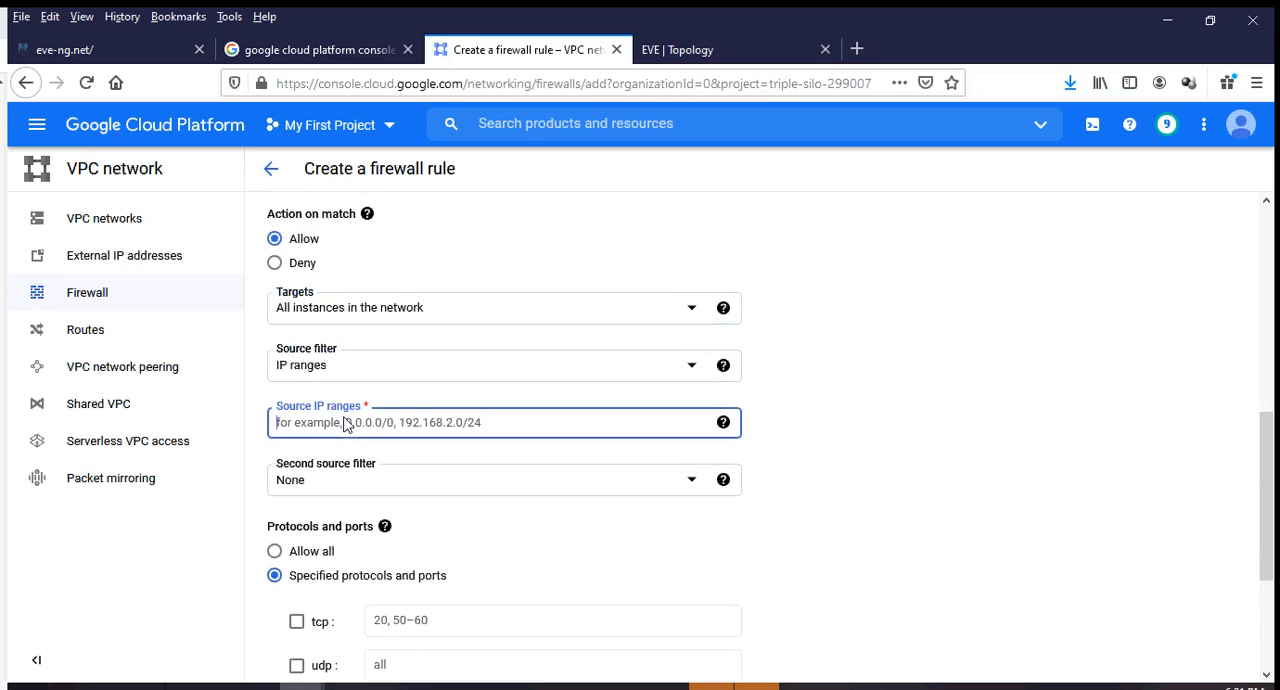
pyautogui.write('0.0.')
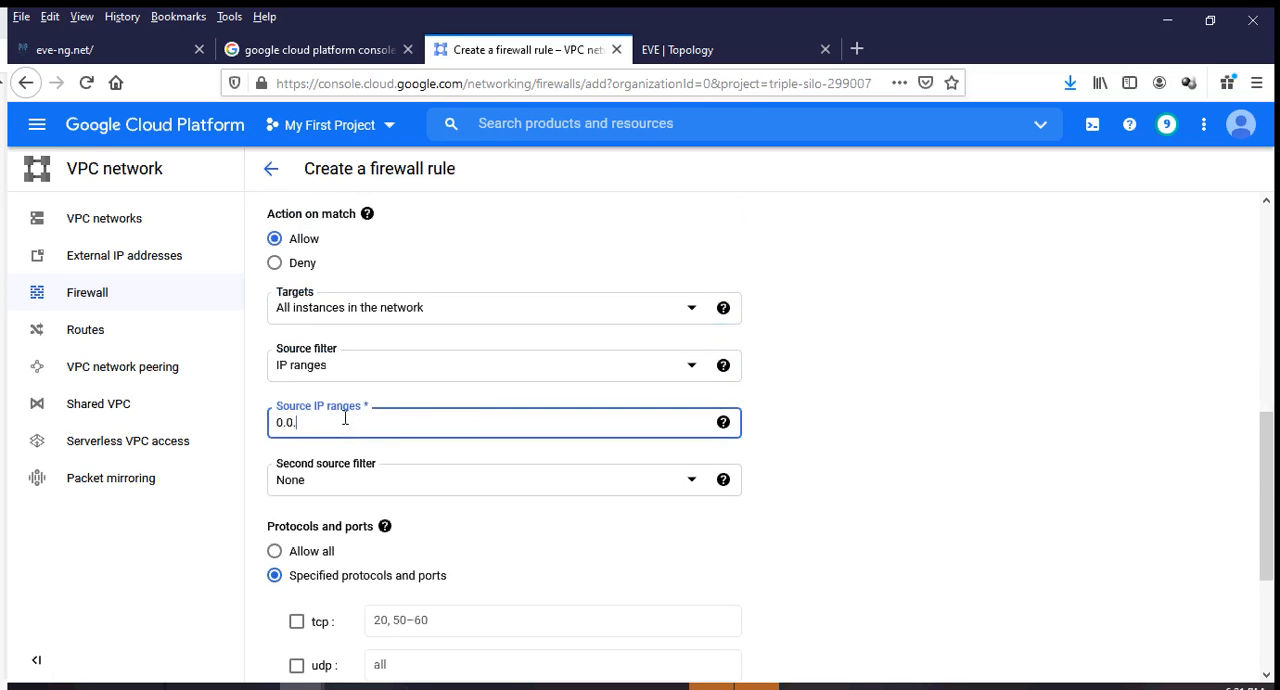
pyautogui.write('0.0/0')
pyautogui.scroll(-3, 506, 508)
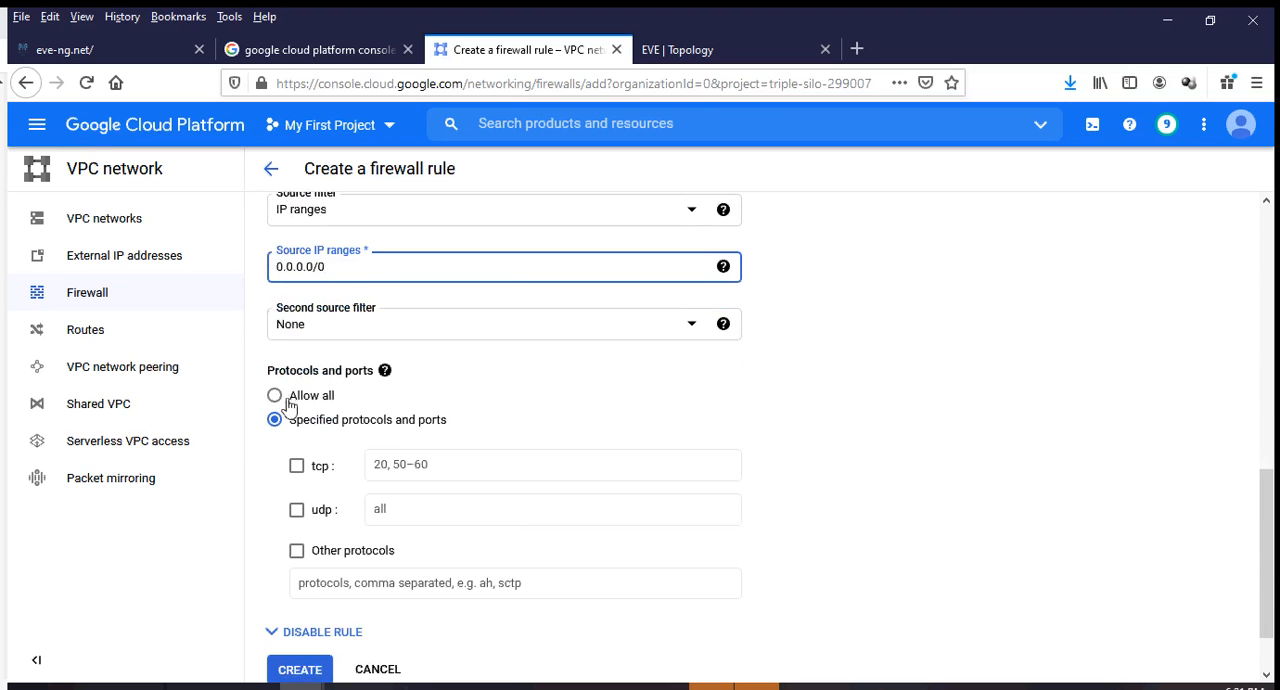
pyautogui.click(296, 467)
pyautogui.click(423, 474)
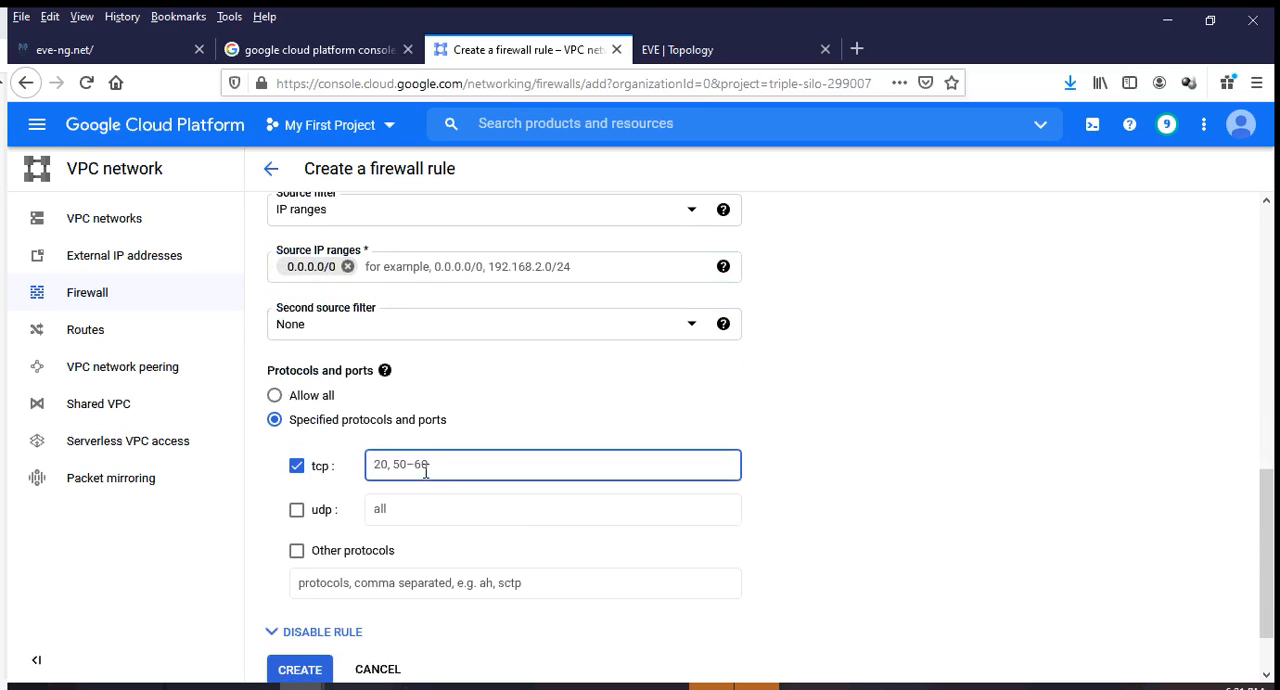
pyautogui.write('32000-65565')
pyautogui.press('BackSpace')
pyautogui.press('BackSpace')
pyautogui.write('35')
# Review the settings of the outside-access-in rule and create it.
pyautogui.scroll(6, 384, 290)
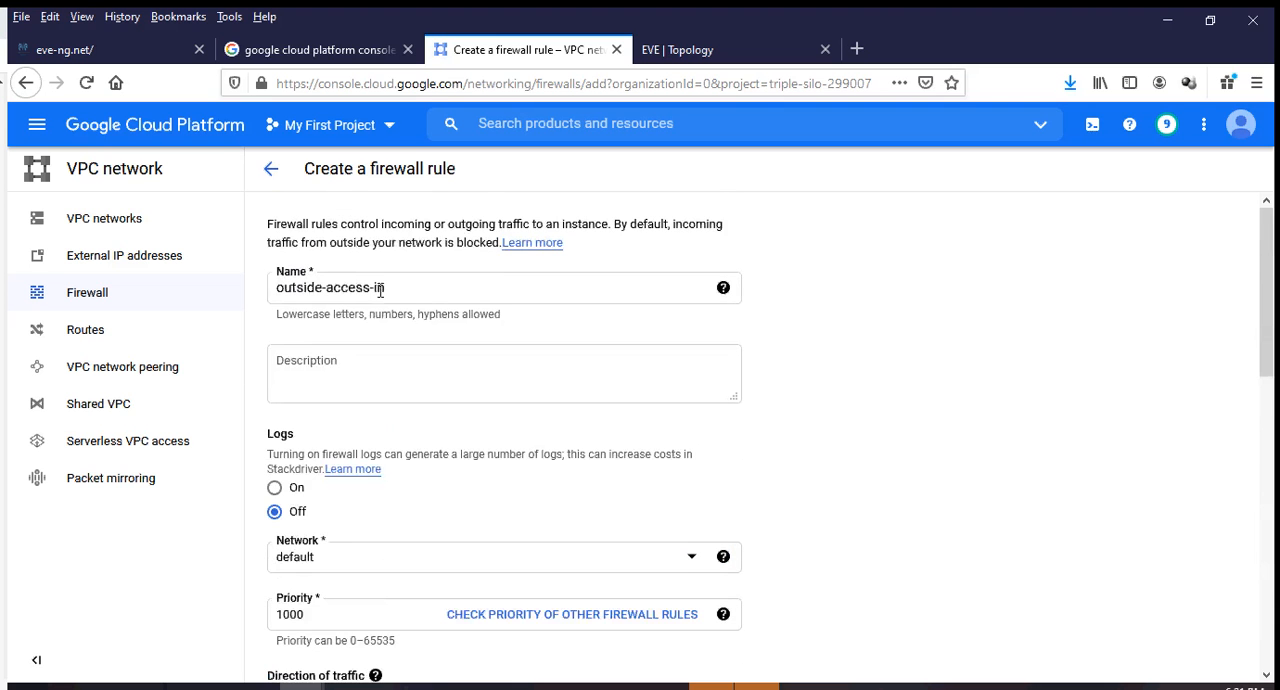
pyautogui.scroll(-3, 390, 320)
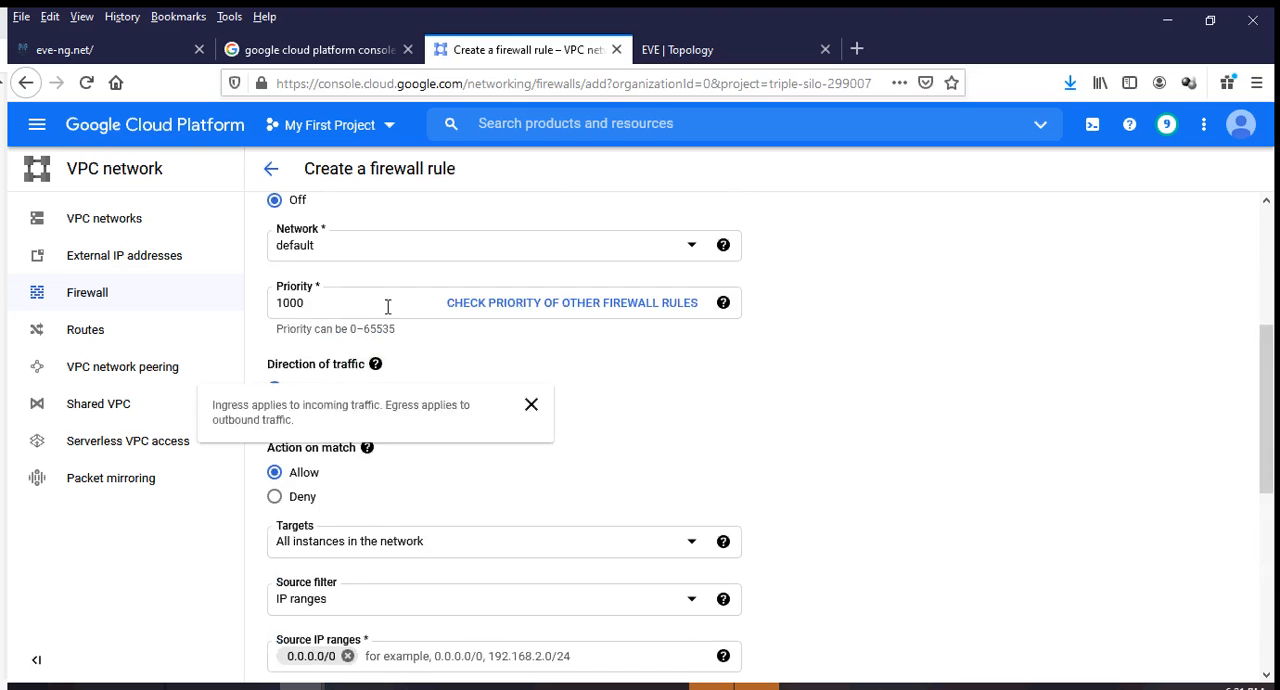
pyautogui.scroll(-3, 333, 420)
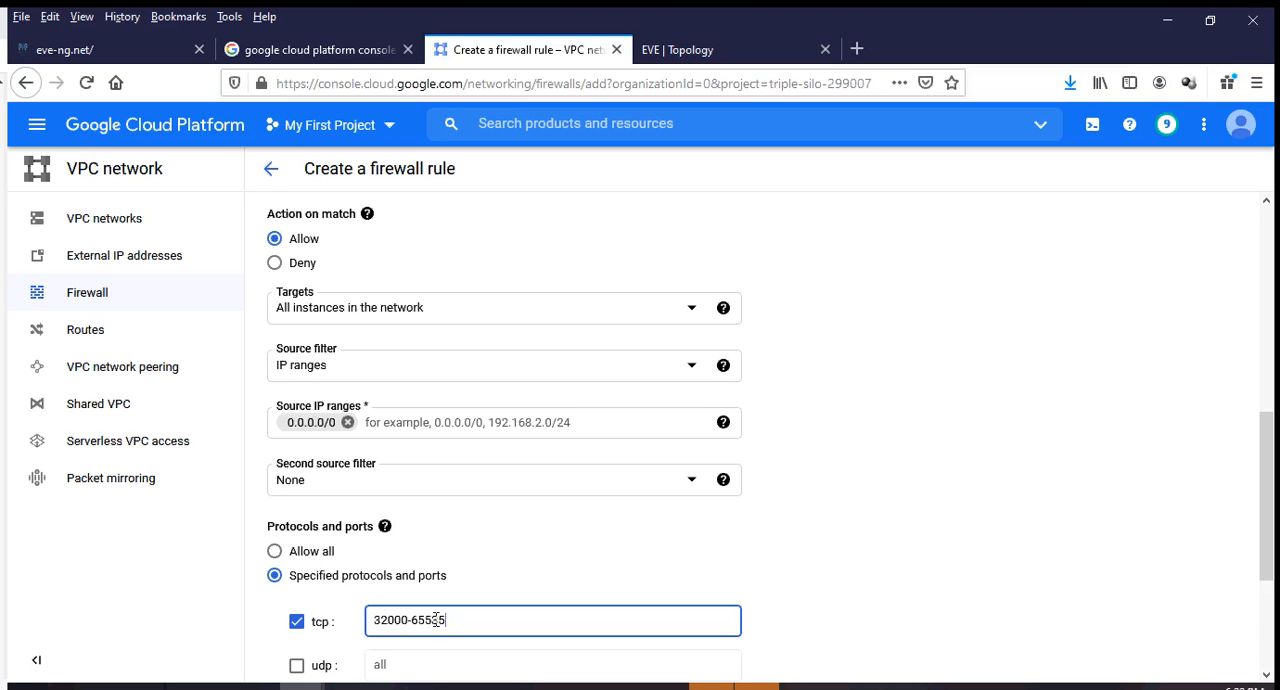
pyautogui.scroll(-3, 449, 612)
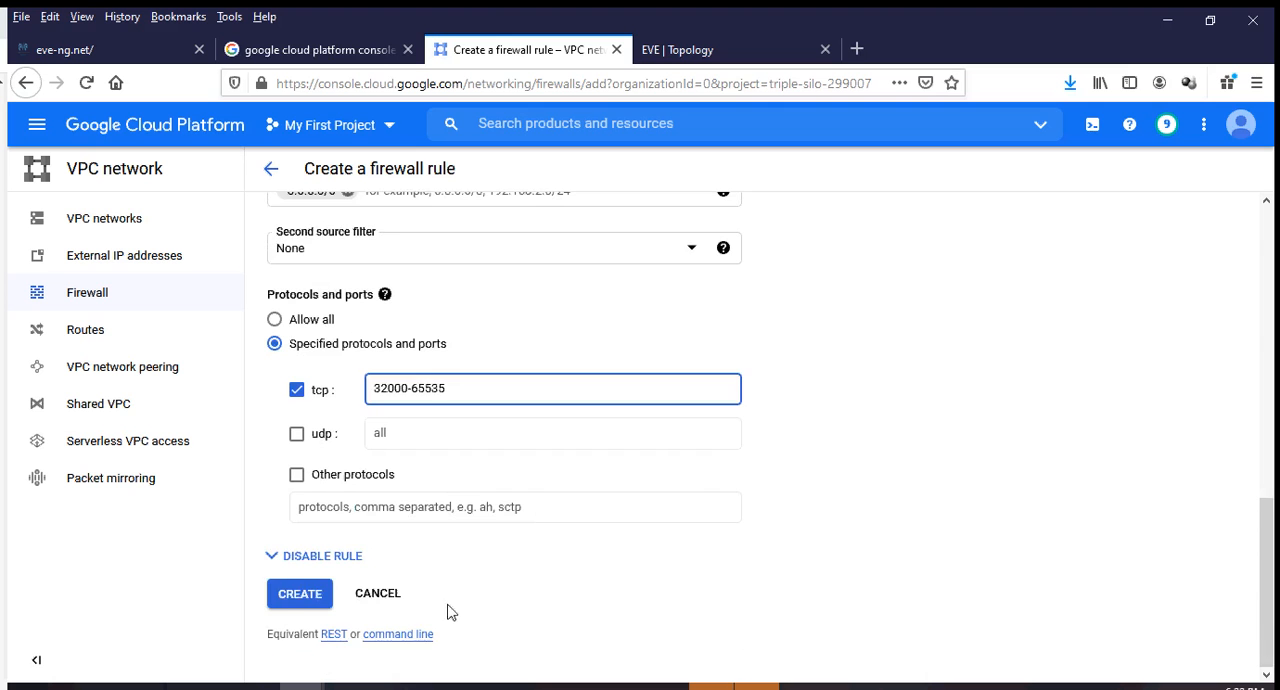
pyautogui.click(316, 598)
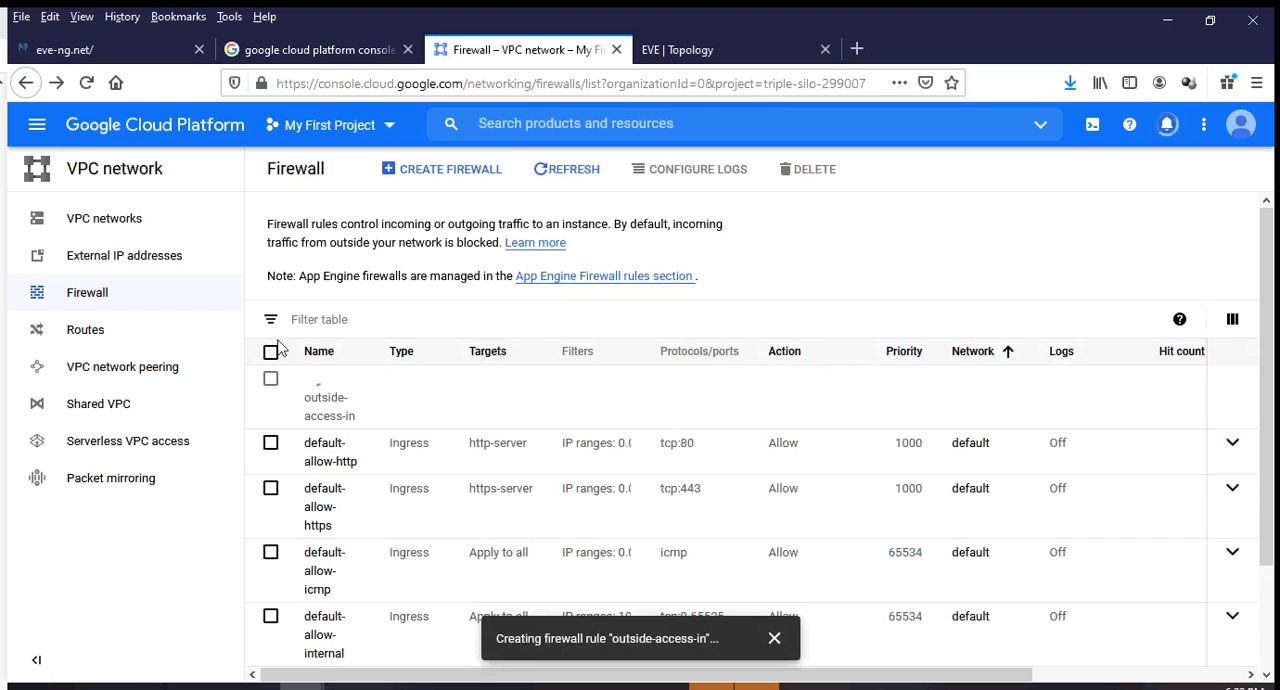
# Start a second firewall rule and name it inside-access-in.
pyautogui.click(466, 170)
pyautogui.click(357, 291)
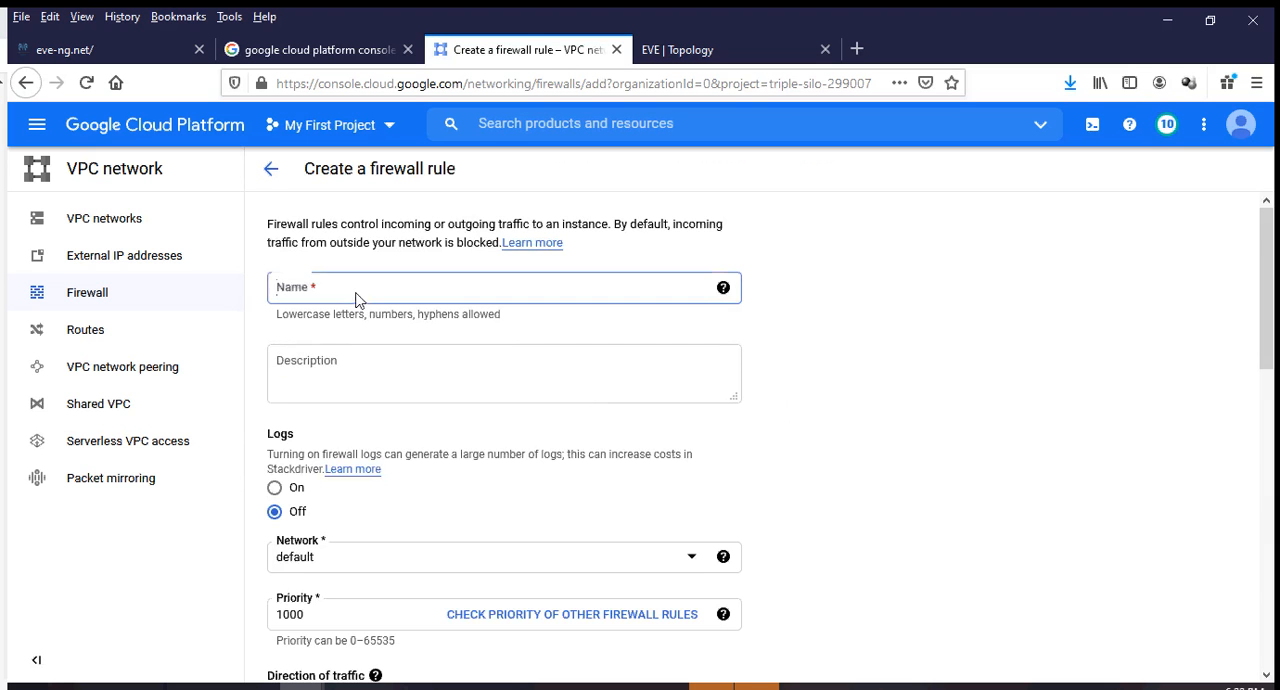
pyautogui.write('inside-')
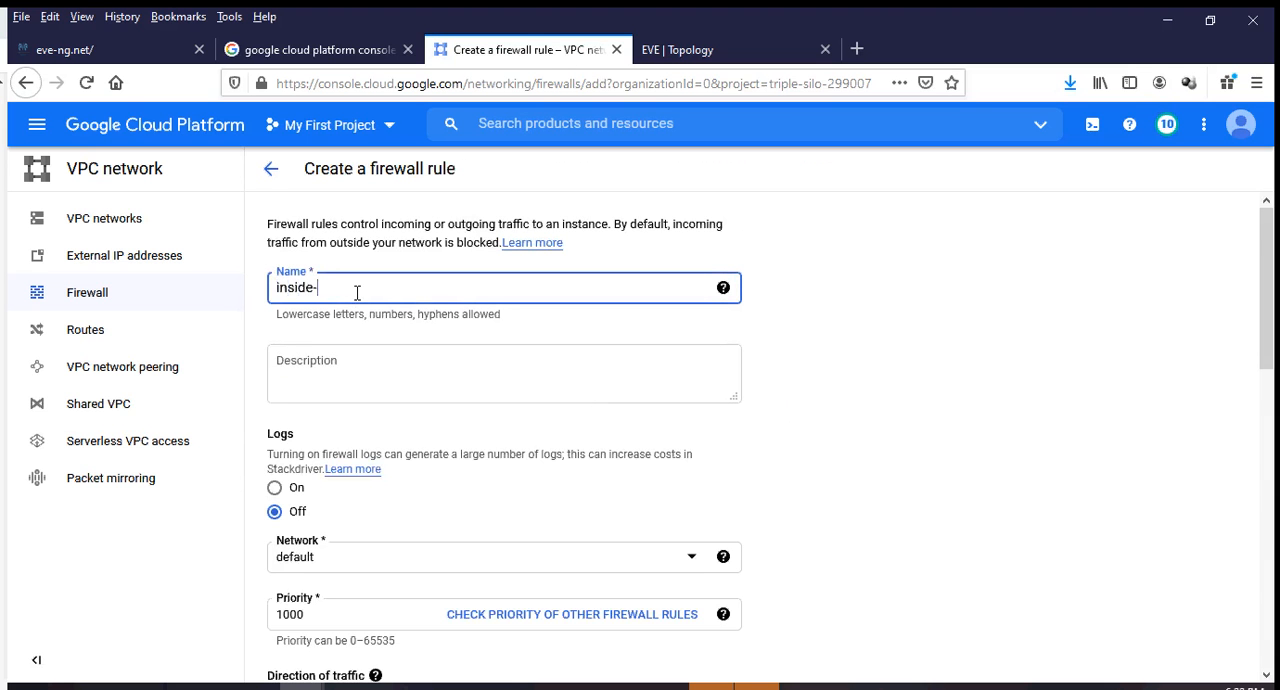
pyautogui.write('access-in')
# Set the inside-access-in rule's priority to 1002 and its traffic direction to Egress.
pyautogui.scroll(-3, 340, 350)
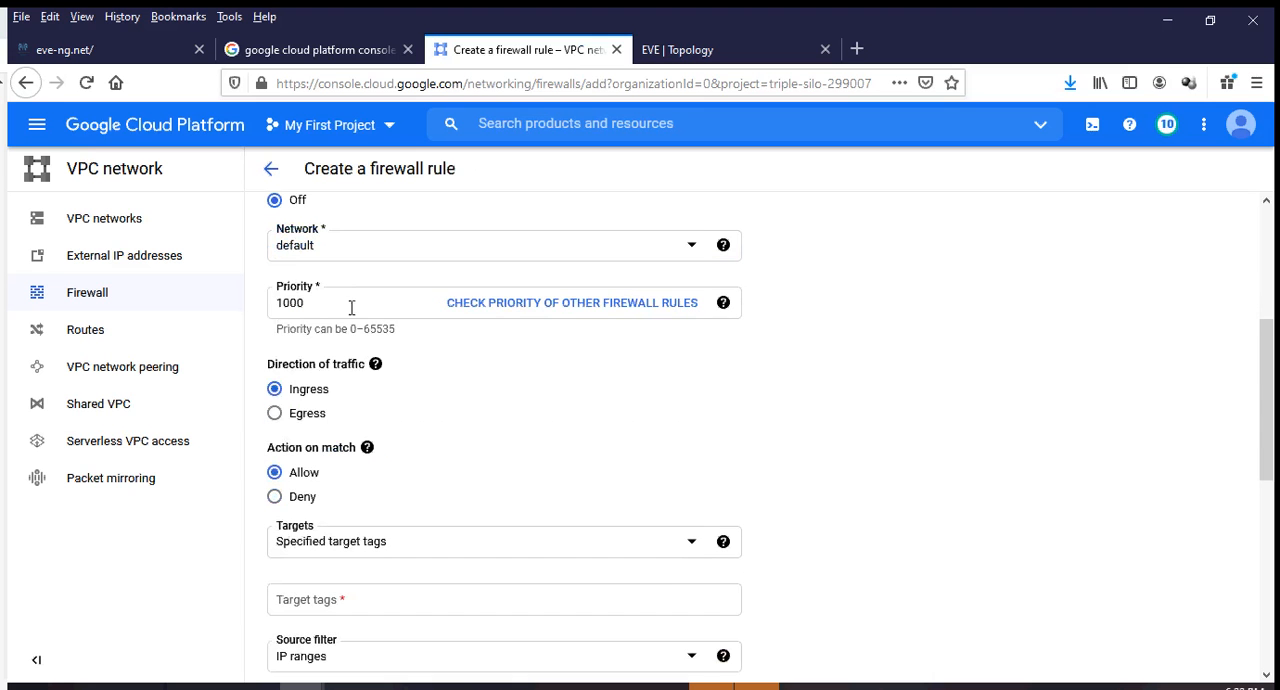
pyautogui.click(300, 304)
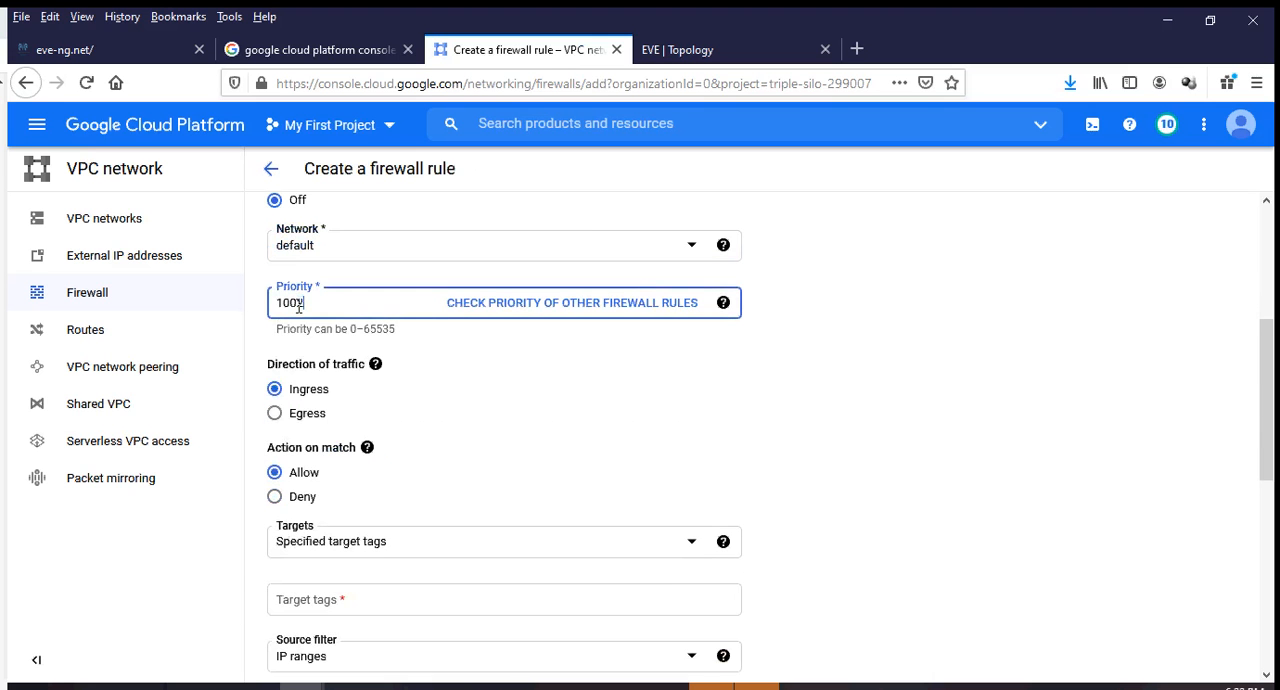
pyautogui.press('BackSpace')
pyautogui.write('2')
pyautogui.click(279, 420)
# Apply the inside-access-in rule to all instances in the network and set its destination IP range to 0.0.0.0/0.
pyautogui.scroll(-2, 451, 420)
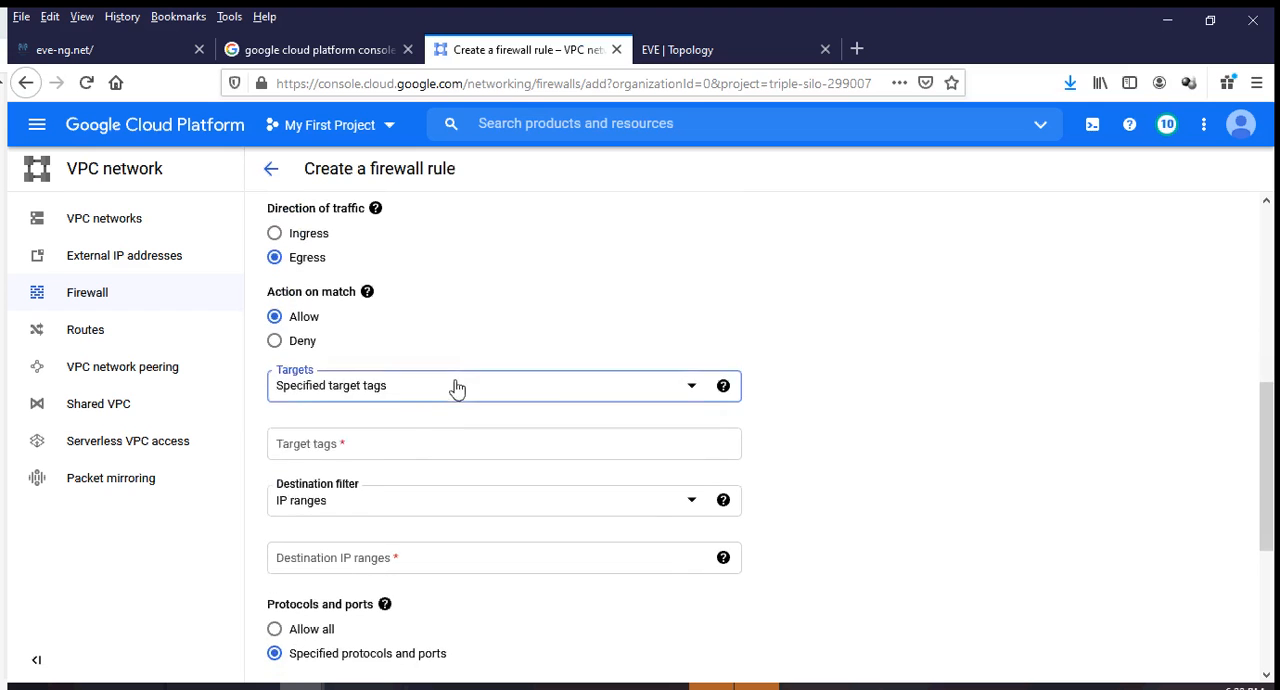
pyautogui.click(452, 385)
pyautogui.click(392, 400)
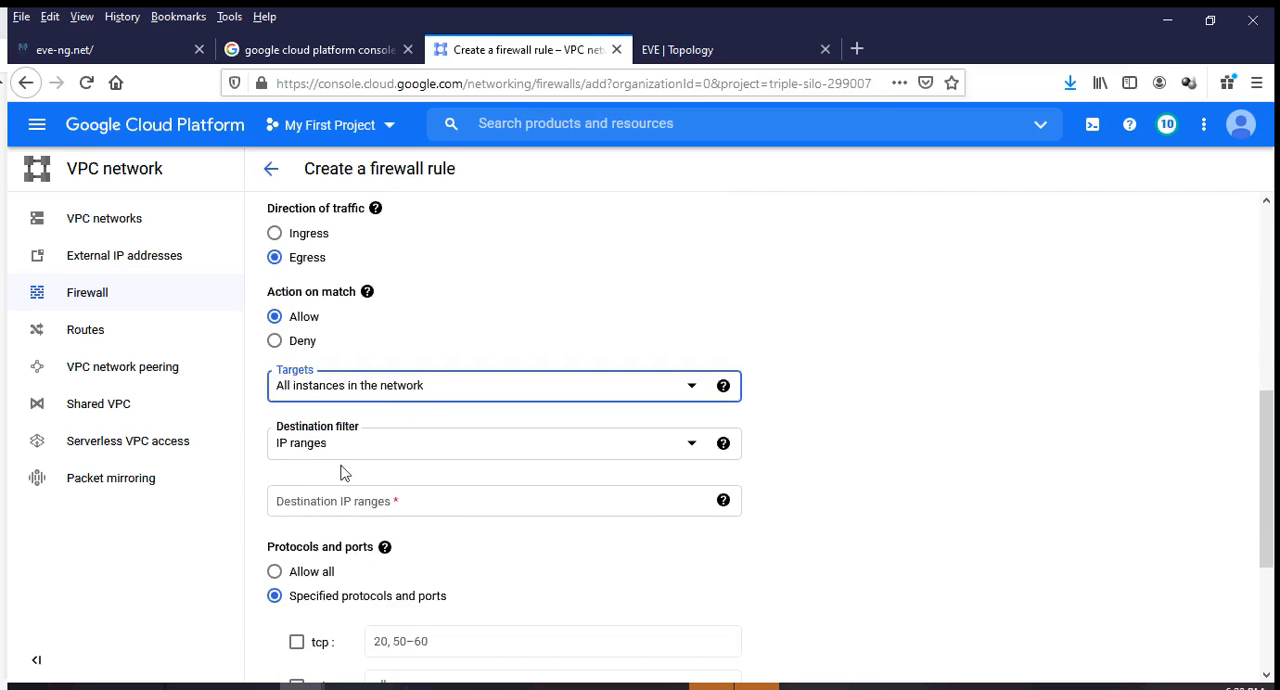
pyautogui.click(316, 502)
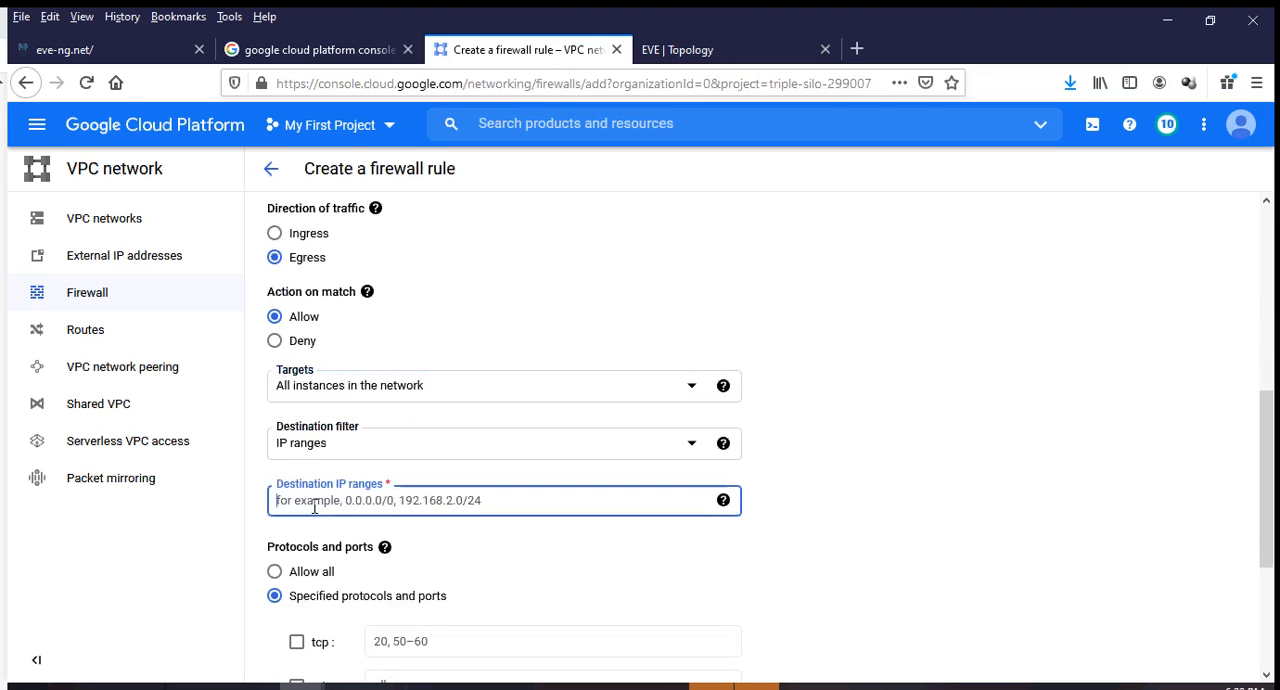
pyautogui.write('0.0.0')
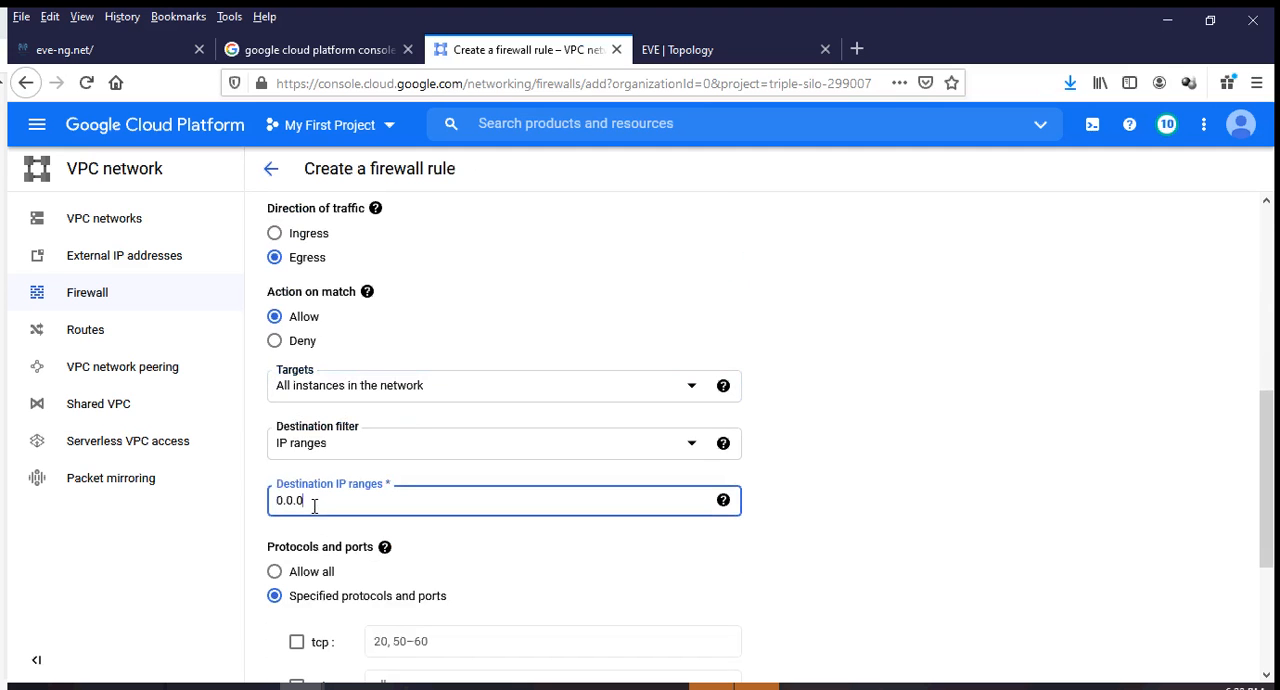
pyautogui.write('.0/0')
# Allow TCP ports 4000-65535 for the inside-access-in rule and create it.
pyautogui.scroll(-3, 316, 506)
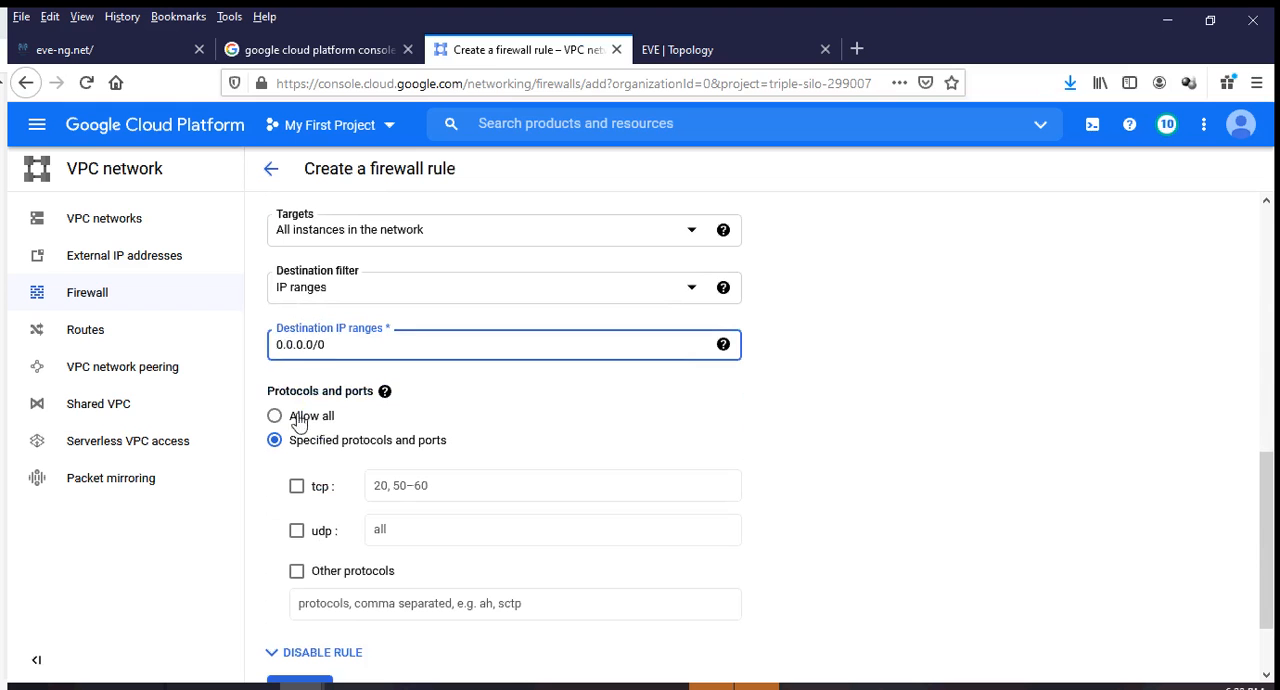
pyautogui.click(294, 490)
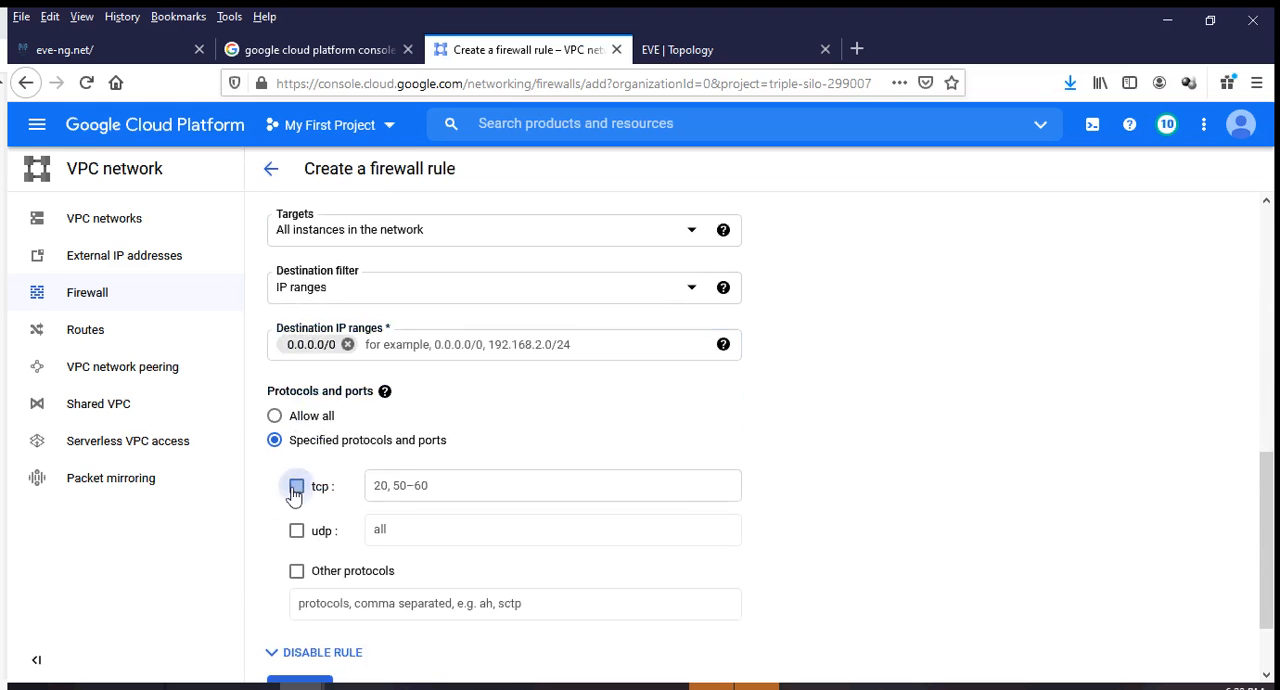
pyautogui.click(397, 490)
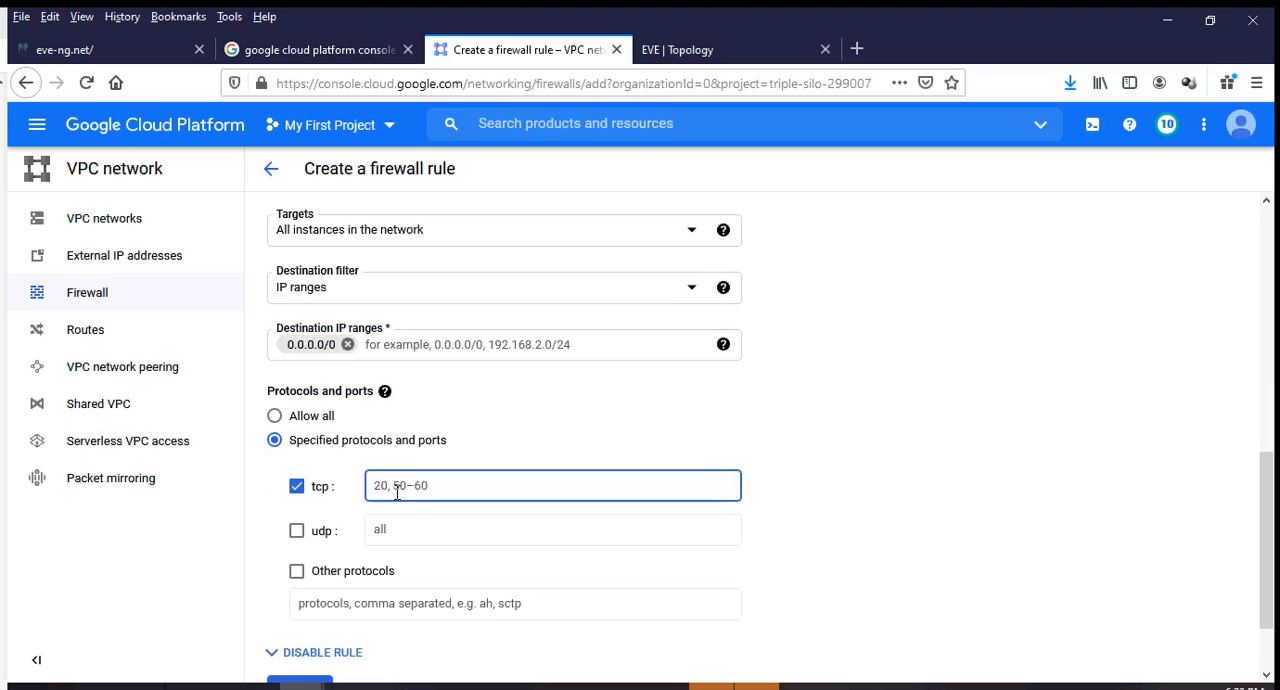
pyautogui.write('4000')
pyautogui.write('-655')
pyautogui.write('3')
pyautogui.press('BackSpace')
pyautogui.write('535')
pyautogui.scroll(-2, 380, 480)
pyautogui.click(300, 594)
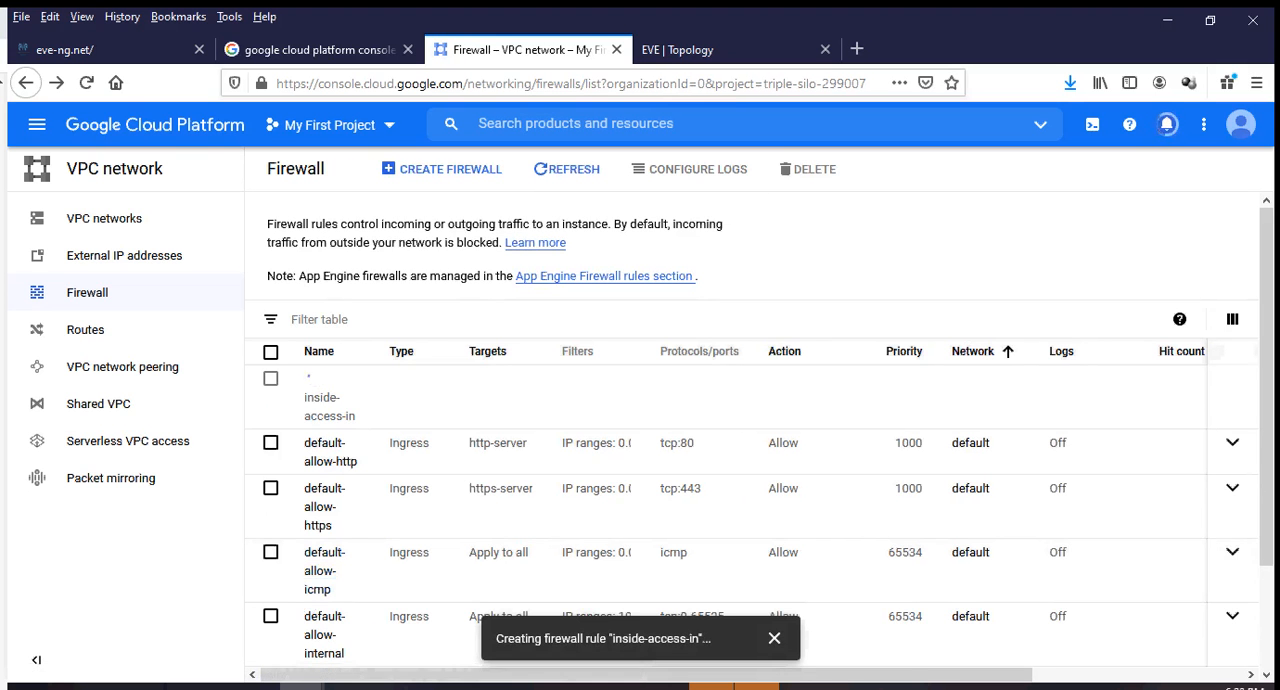
# Go from the firewall rules to the Compute Engine VM instances list, where eve-ng-vm01 is shown.
pyautogui.click(175, 125)
pyautogui.moveTo(103, 420)
pyautogui.scroll(-3, 103, 420)
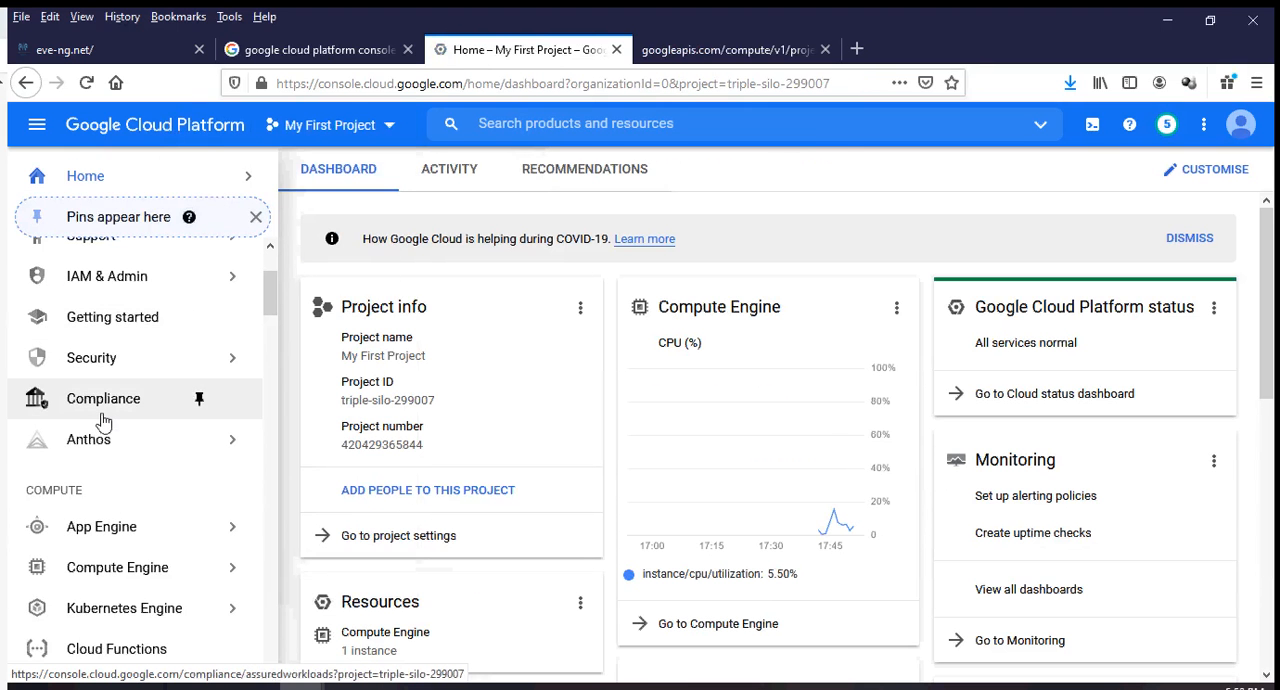
pyautogui.scroll(-2, 103, 434)
pyautogui.moveTo(117, 451)
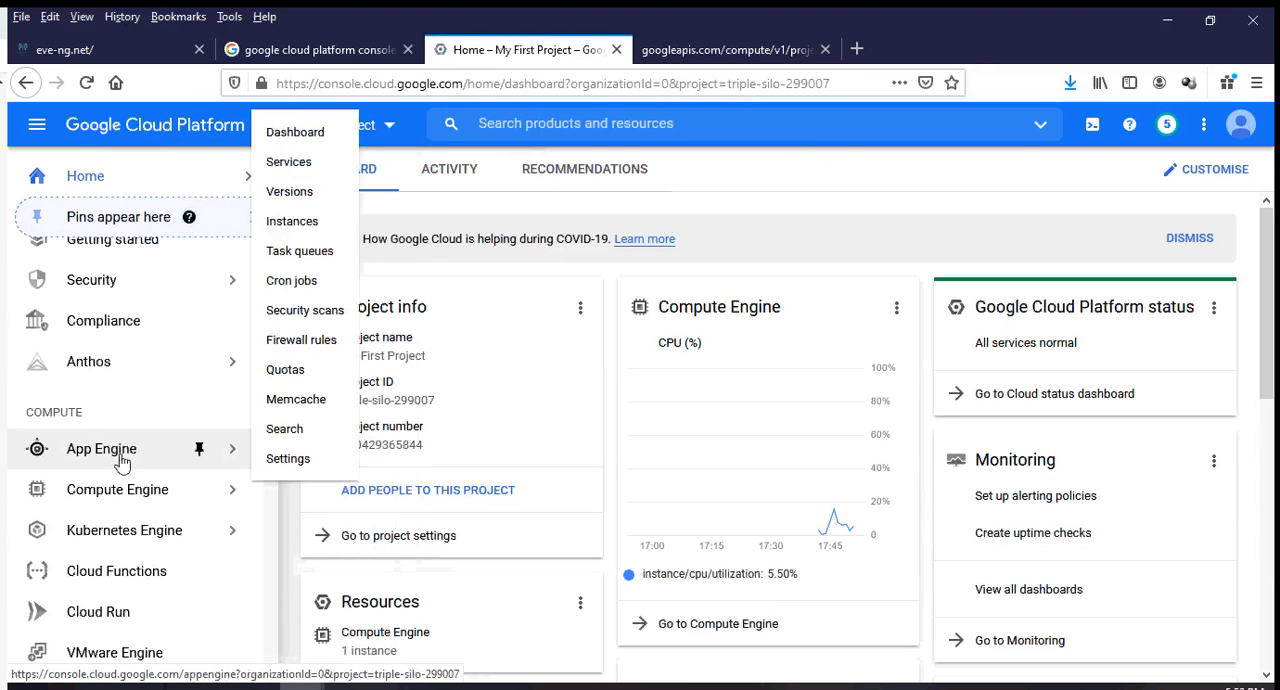
pyautogui.moveTo(122, 502)
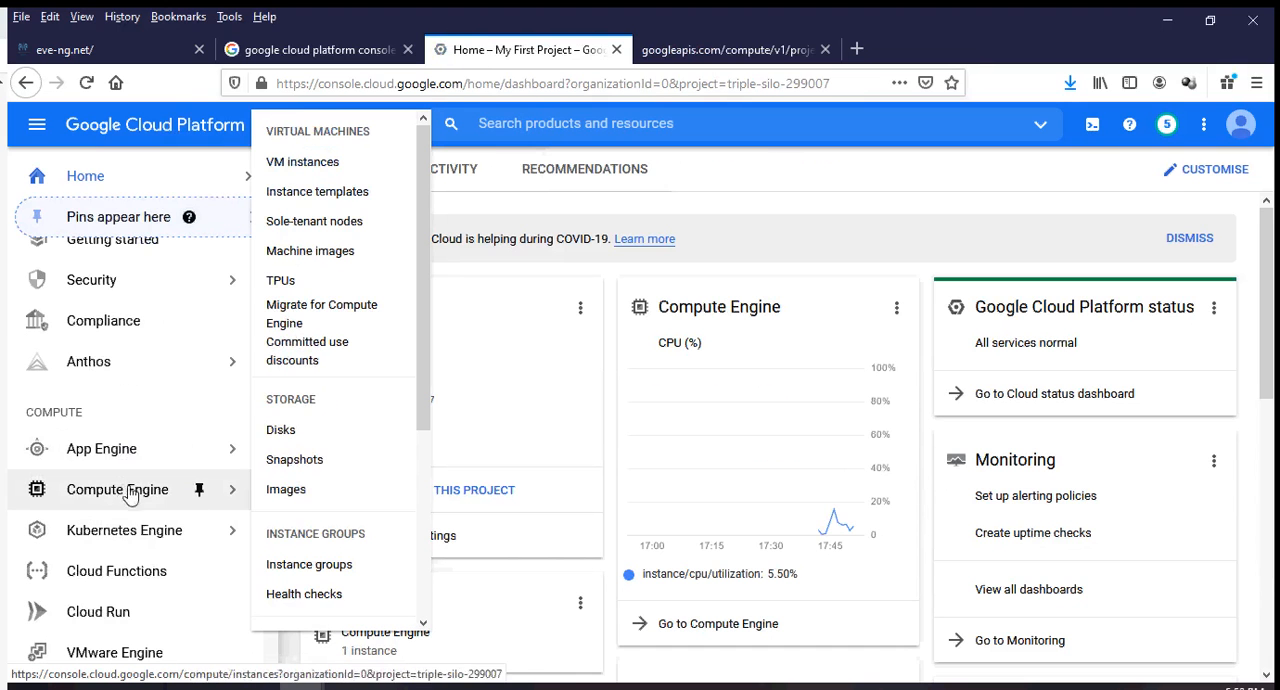
pyautogui.click(334, 163)
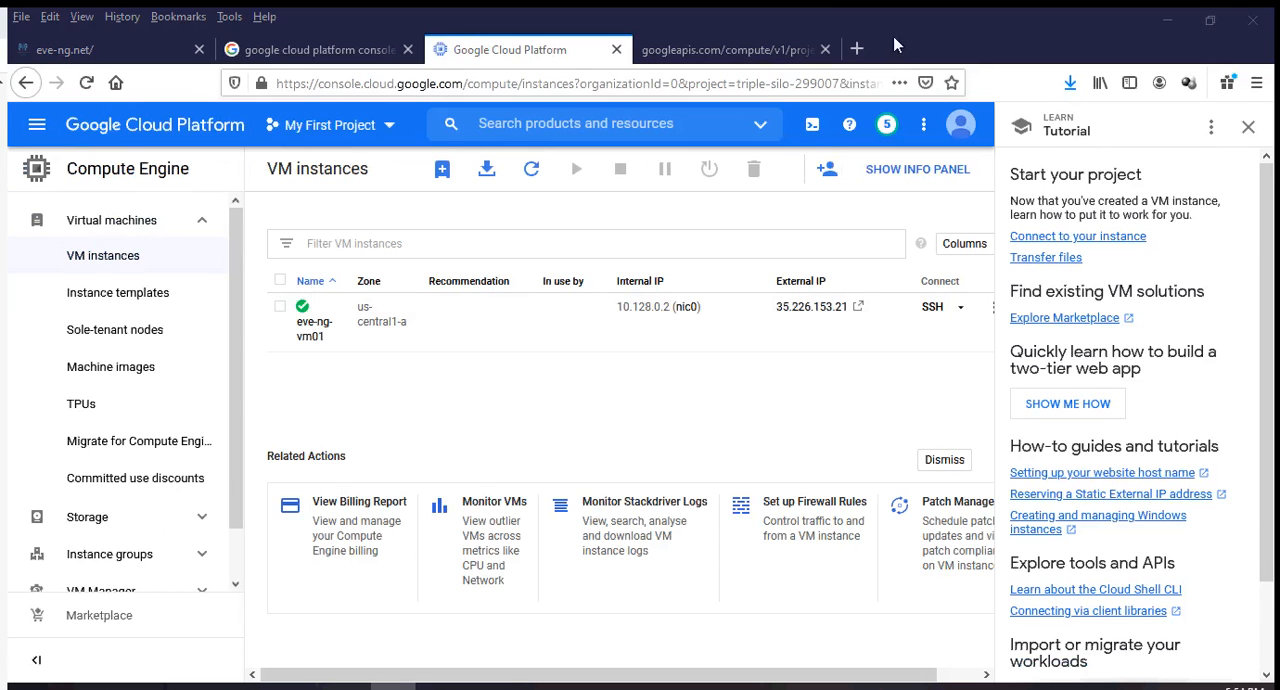
# Load the VM's external IP address 35.226.153.21 over http in the browser tab showing the googleapis.com licence page.
pyautogui.click(769, 55)
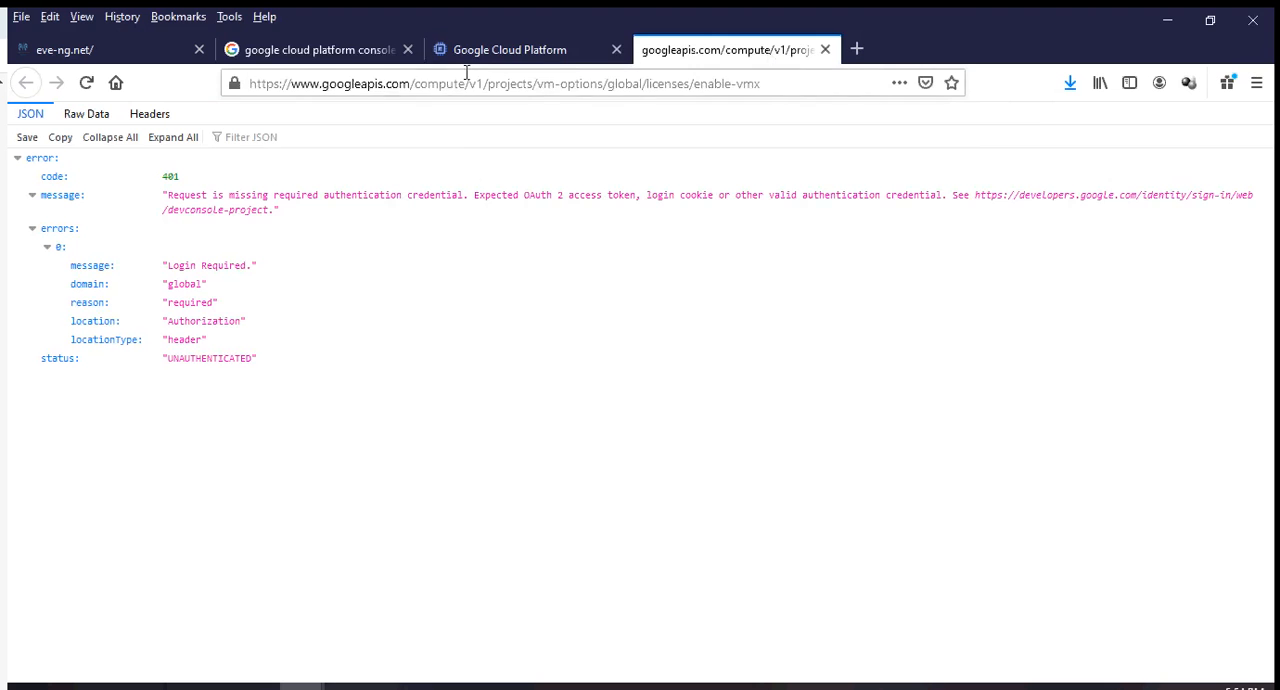
pyautogui.click(464, 80)
pyautogui.write('http://')
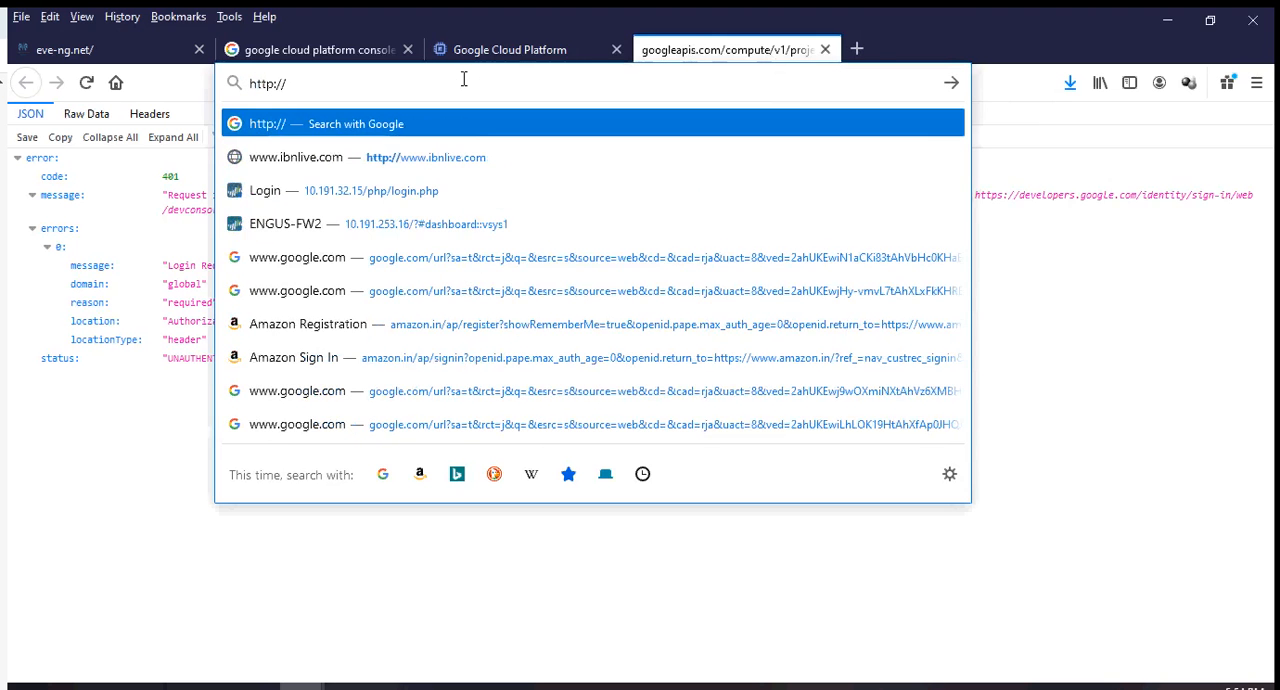
pyautogui.write('35.226.153.21')
pyautogui.press('Return')
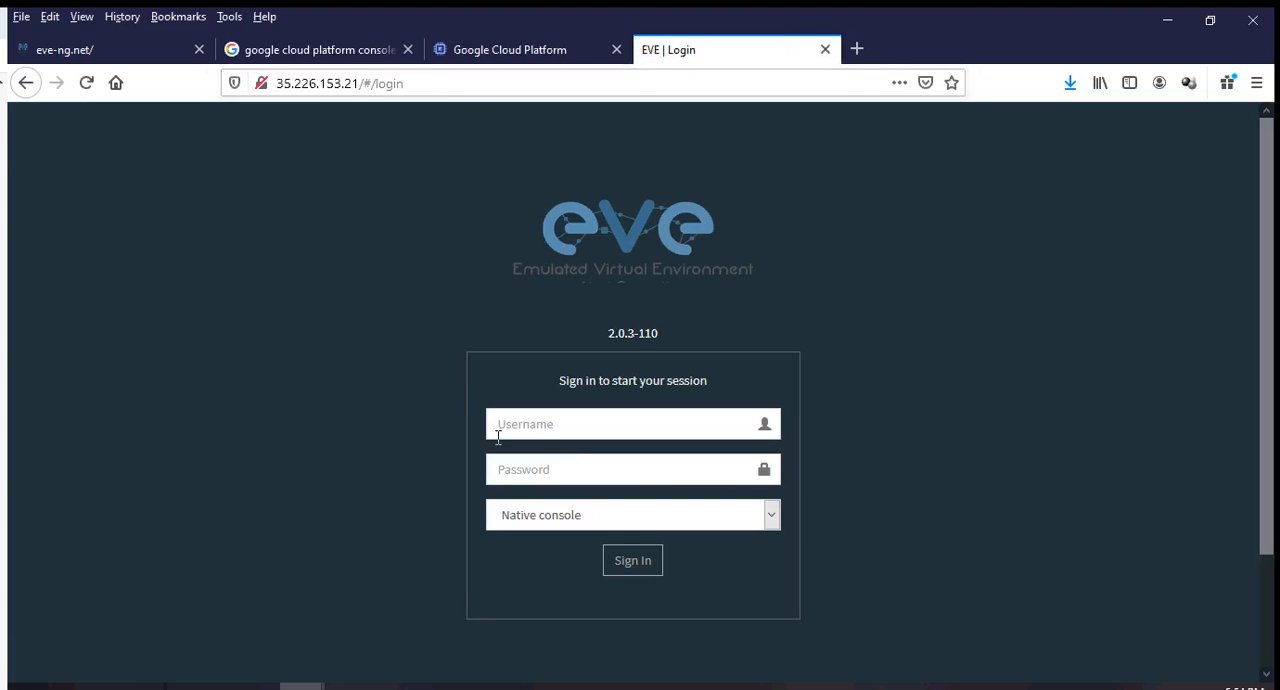
# Sign in to the EVE-NG web interface as admin with the account password, keeping the Native console option.
pyautogui.click(498, 436)
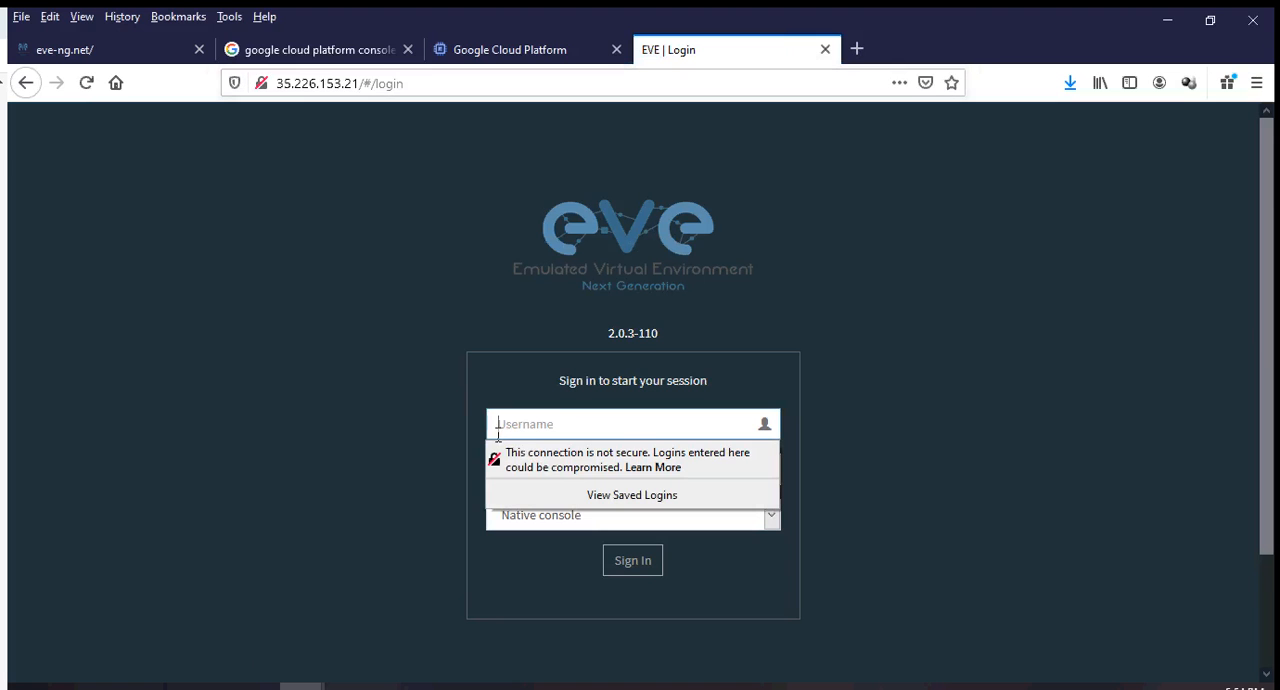
pyautogui.write('admin')
pyautogui.press('Tab')
pyautogui.write('eve')
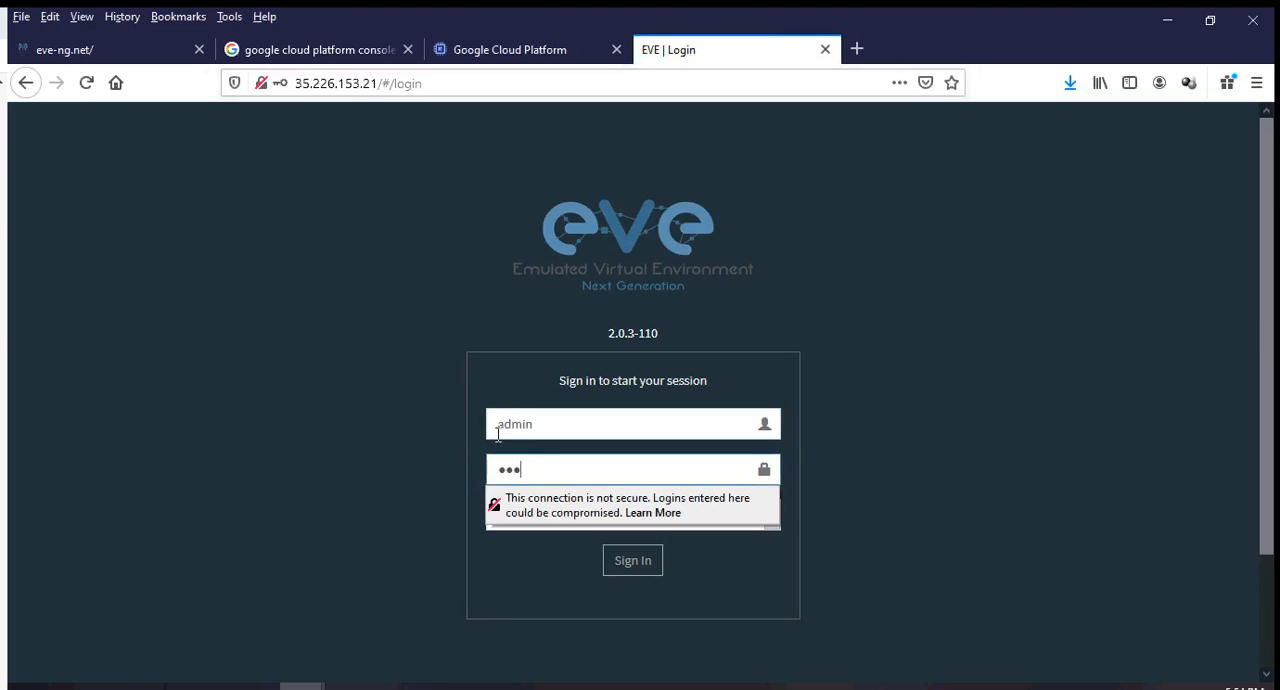
pyautogui.click(360, 423)
pyautogui.click(646, 562)
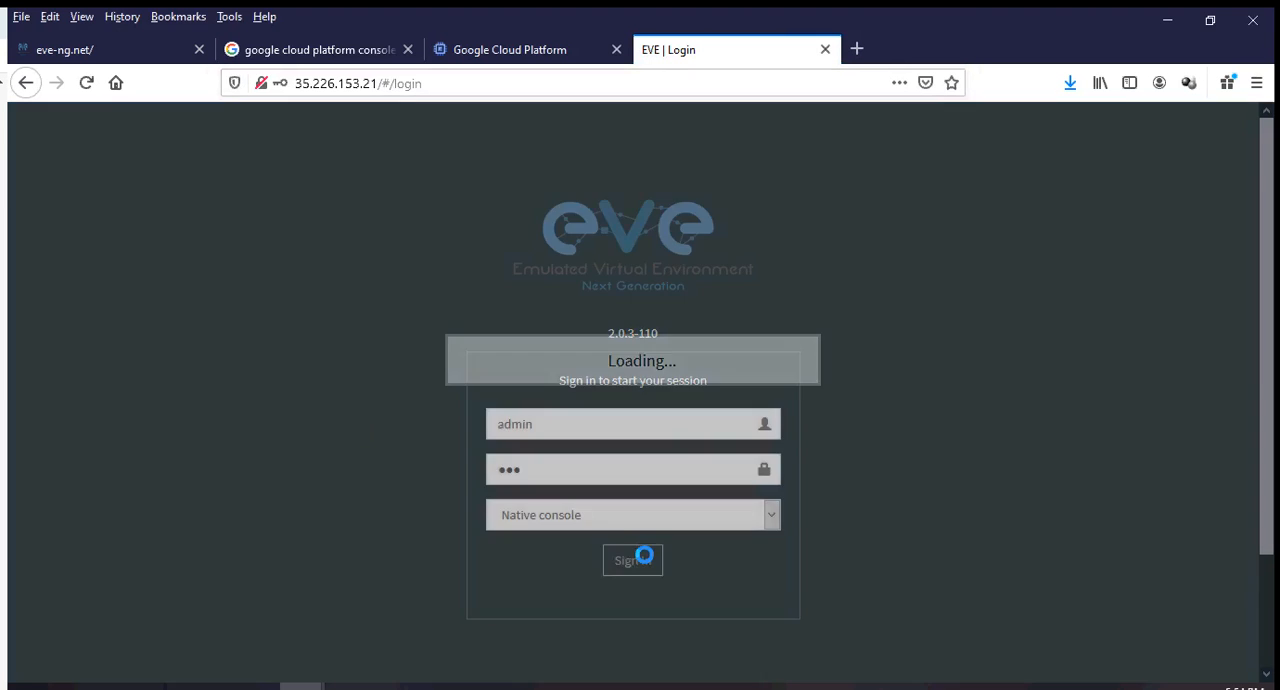
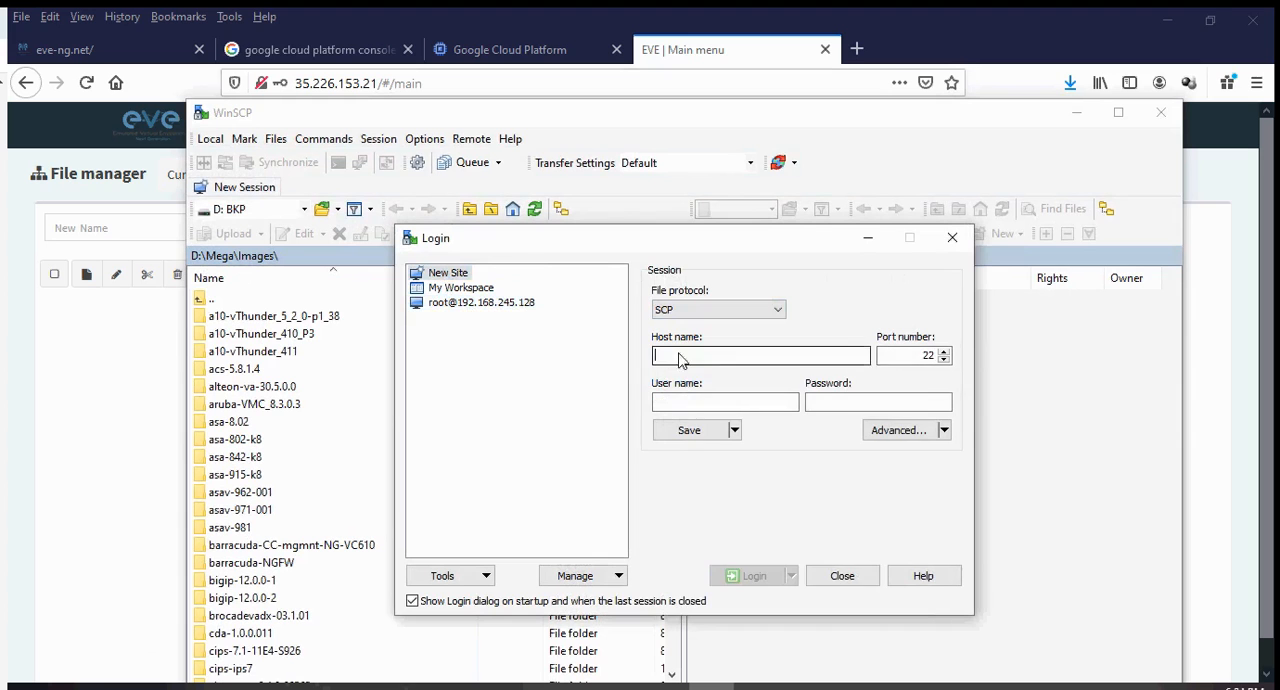
# Log in to 35.226.153.21 over SCP on port 22 as root with the account password.
pyautogui.rightClick(656, 360)
pyautogui.click(705, 424)
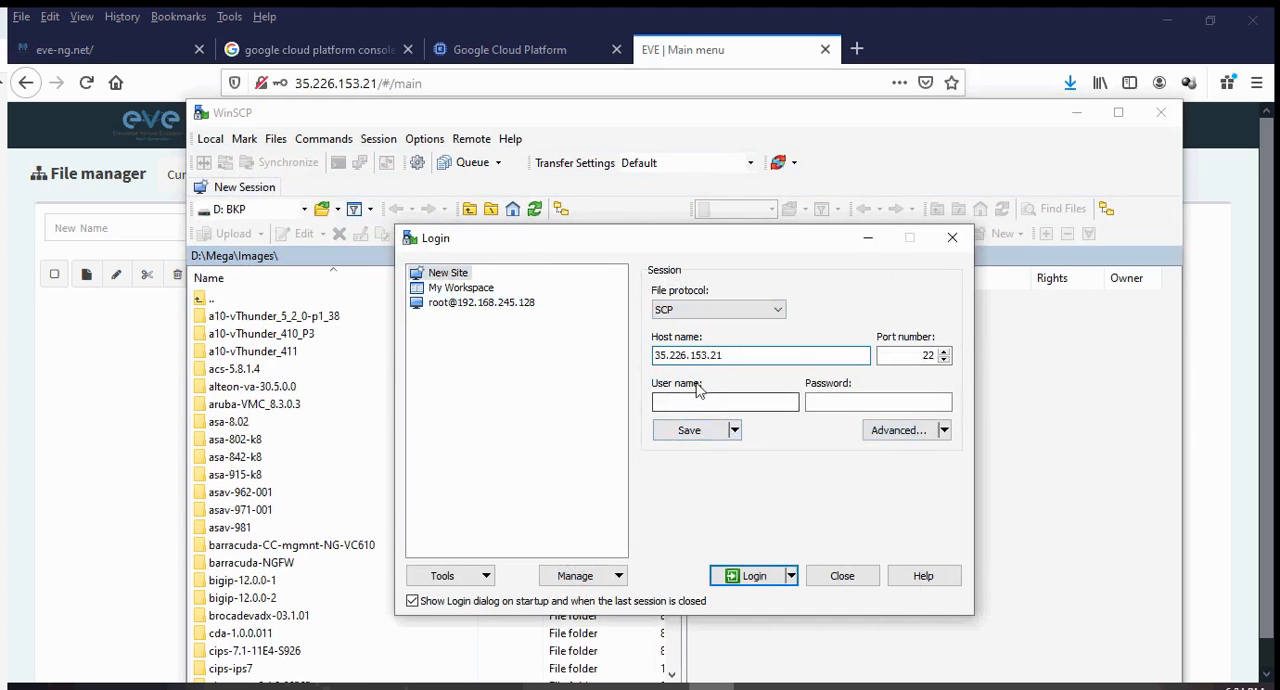
pyautogui.click(709, 402)
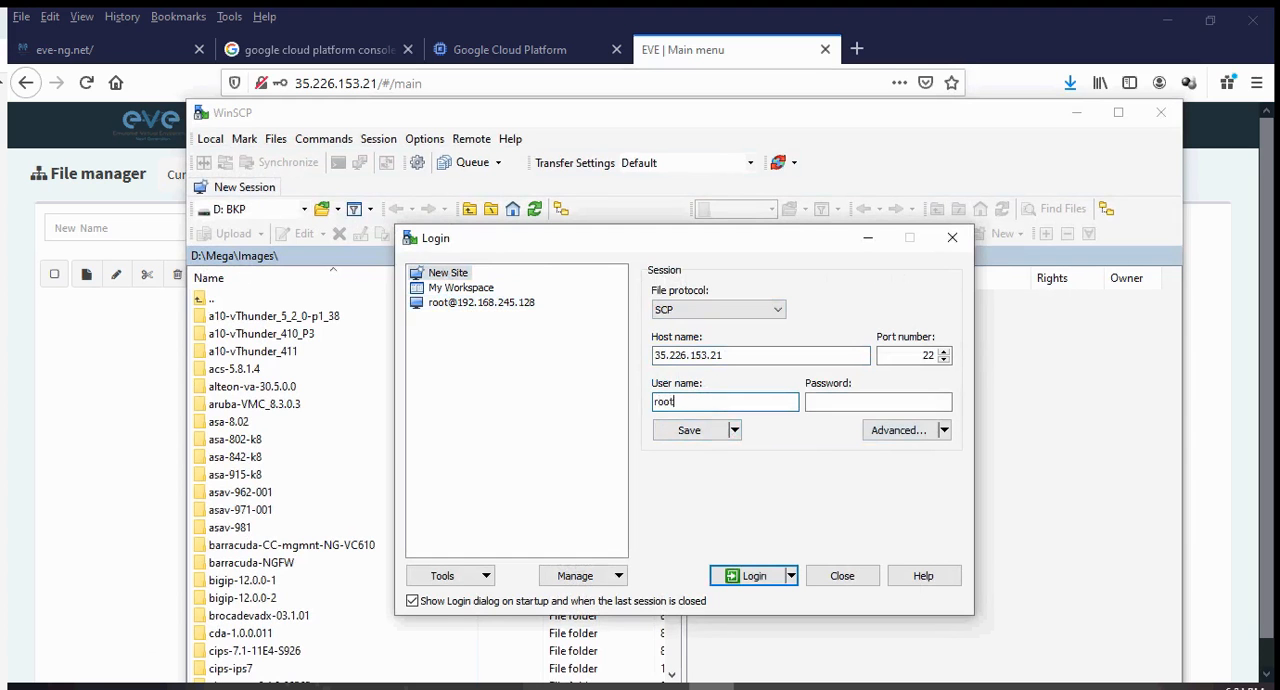
pyautogui.write('root')
pyautogui.press('Tab')
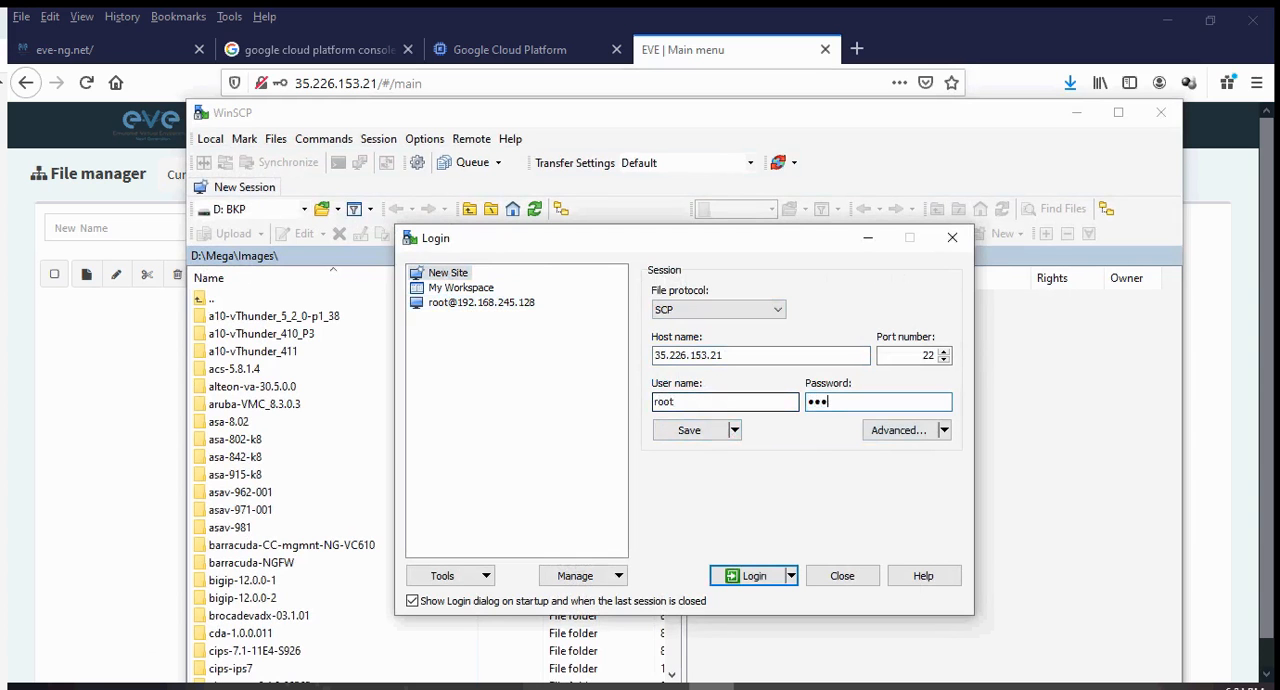
pyautogui.click(752, 576)
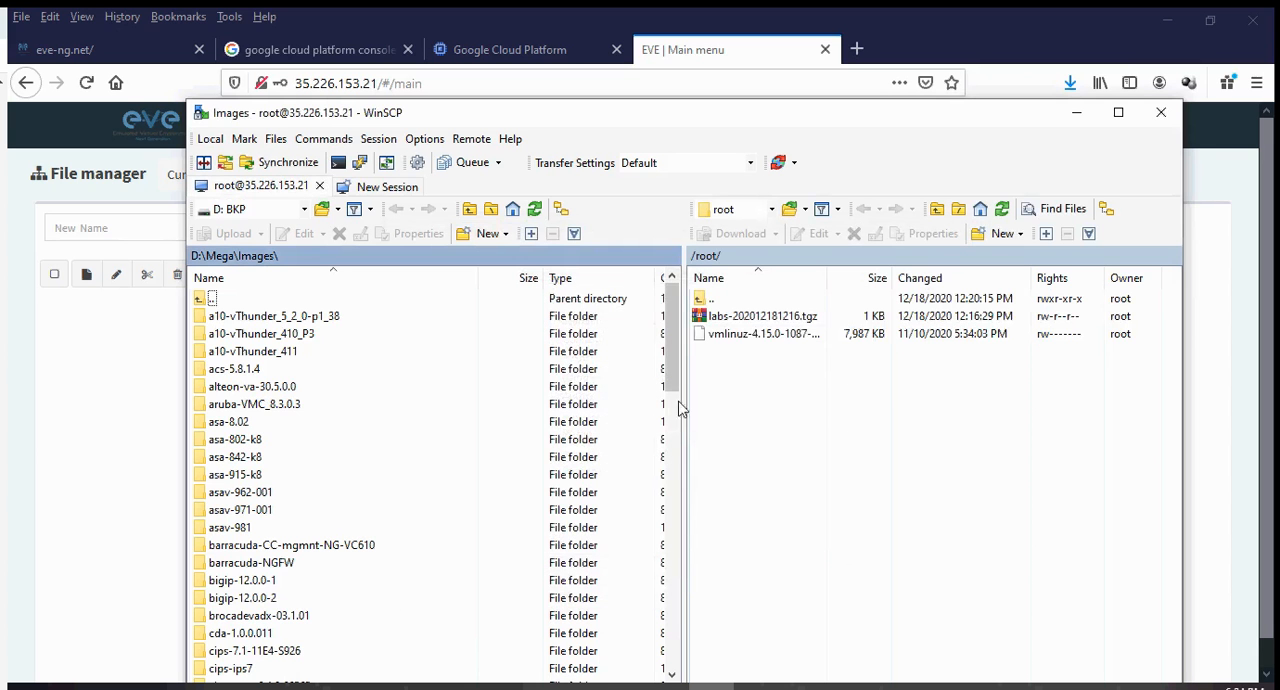
# Open the /opt/unetlab/addons/qemu folder on the remote server.
pyautogui.doubleClick(714, 300)
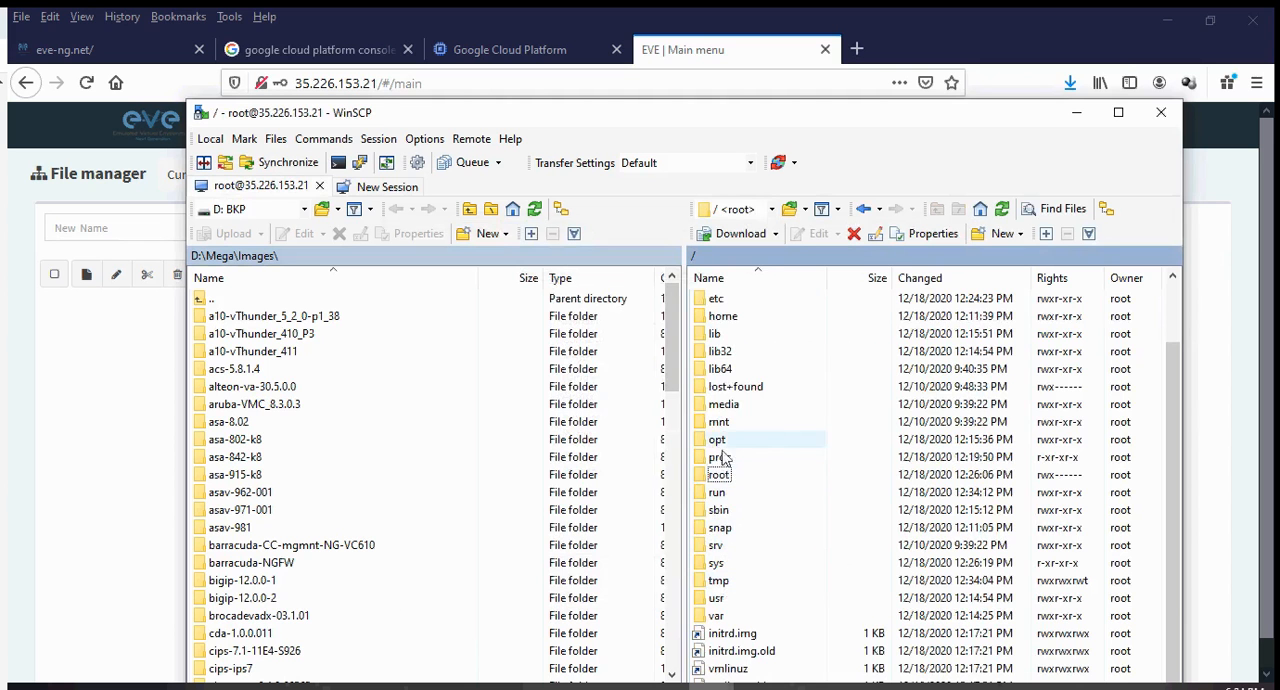
pyautogui.doubleClick(719, 442)
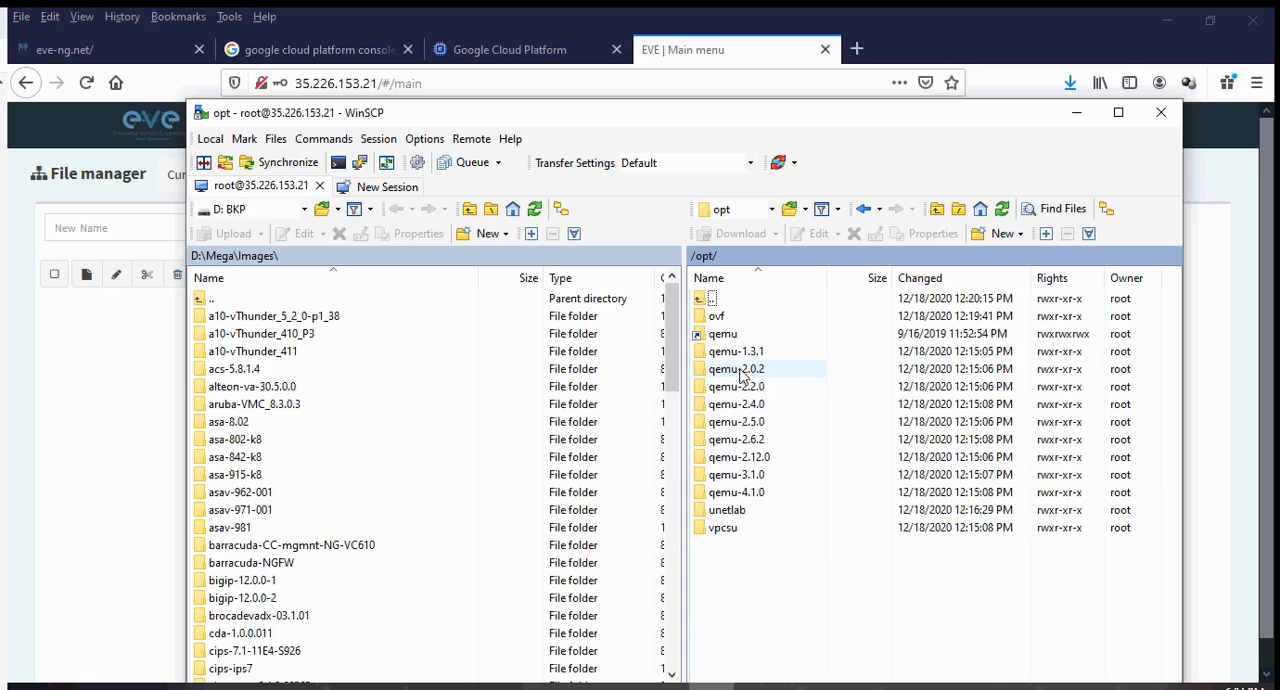
pyautogui.doubleClick(728, 510)
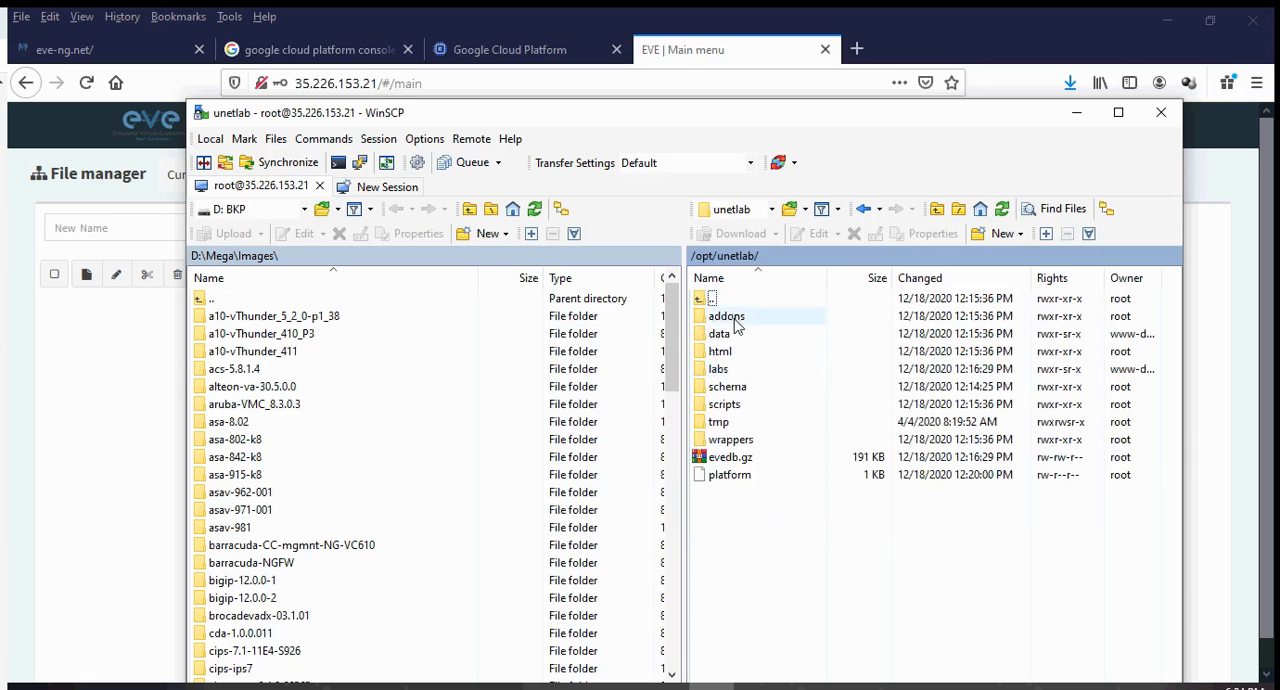
pyautogui.doubleClick(730, 318)
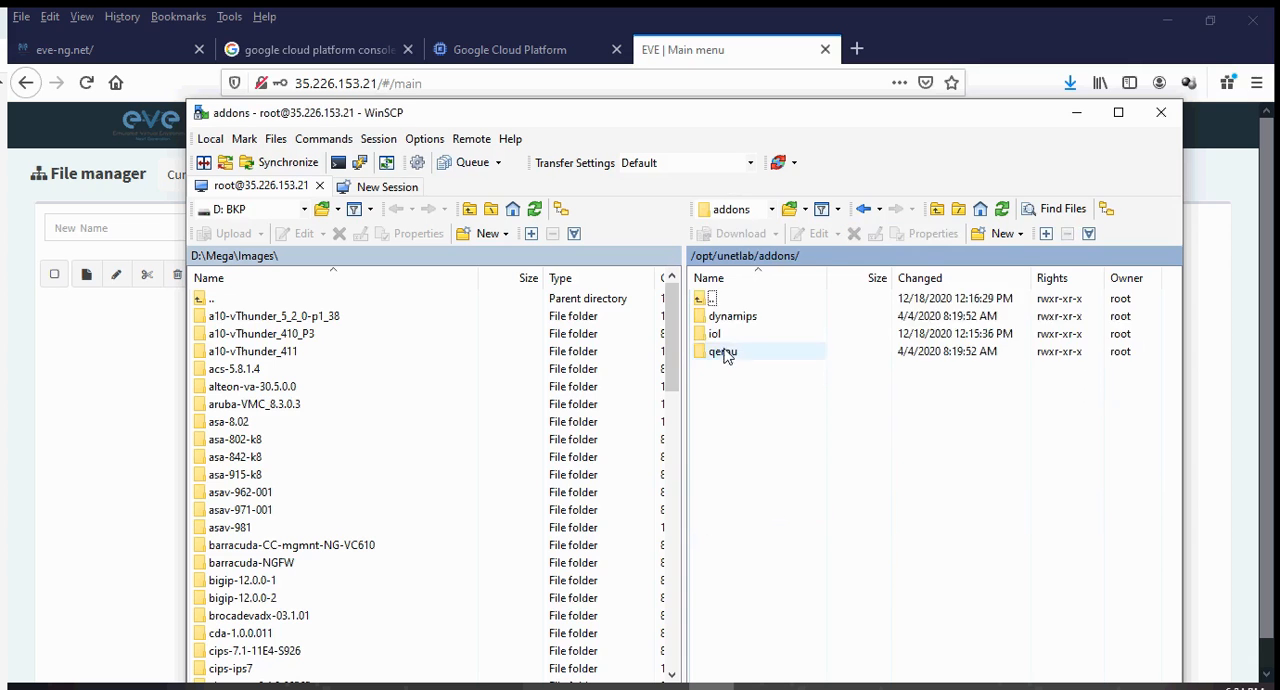
pyautogui.doubleClick(724, 353)
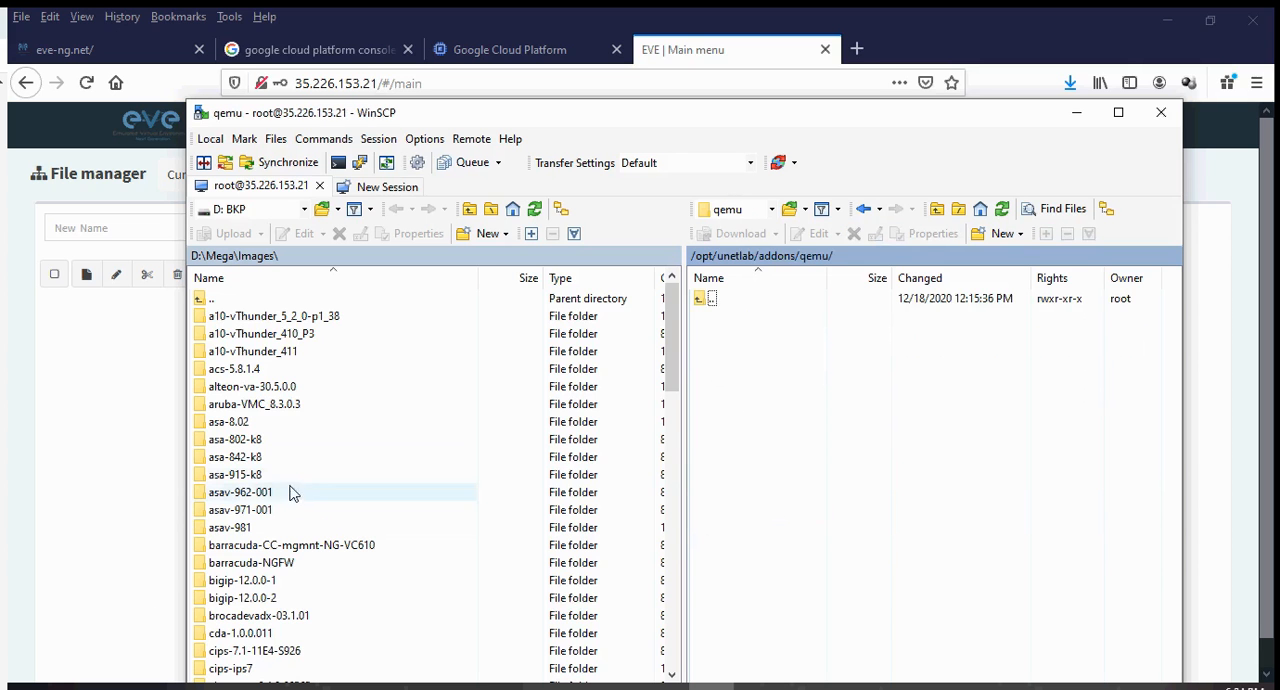
# Upload the linux-tinycore-6.4 image folder from D:\Mega\Images to /opt/unetlab/addons/qemu.
pyautogui.scroll(-15, 277, 461)
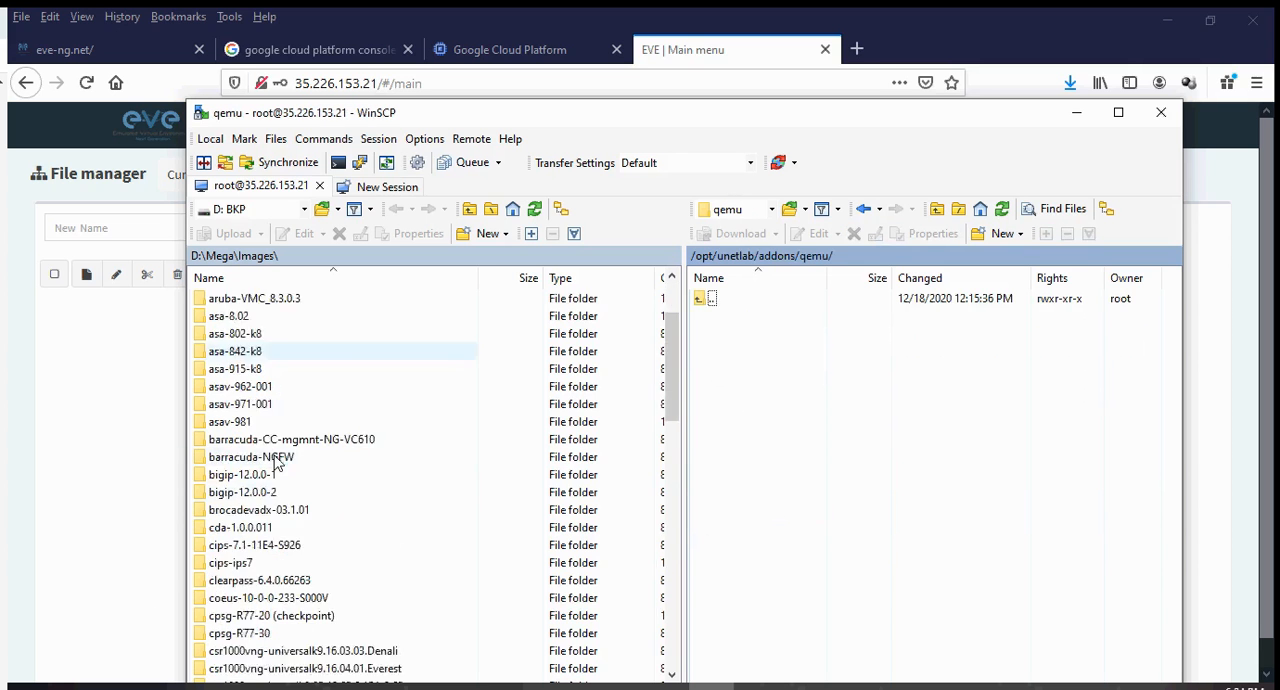
pyautogui.scroll(-1, 277, 461)
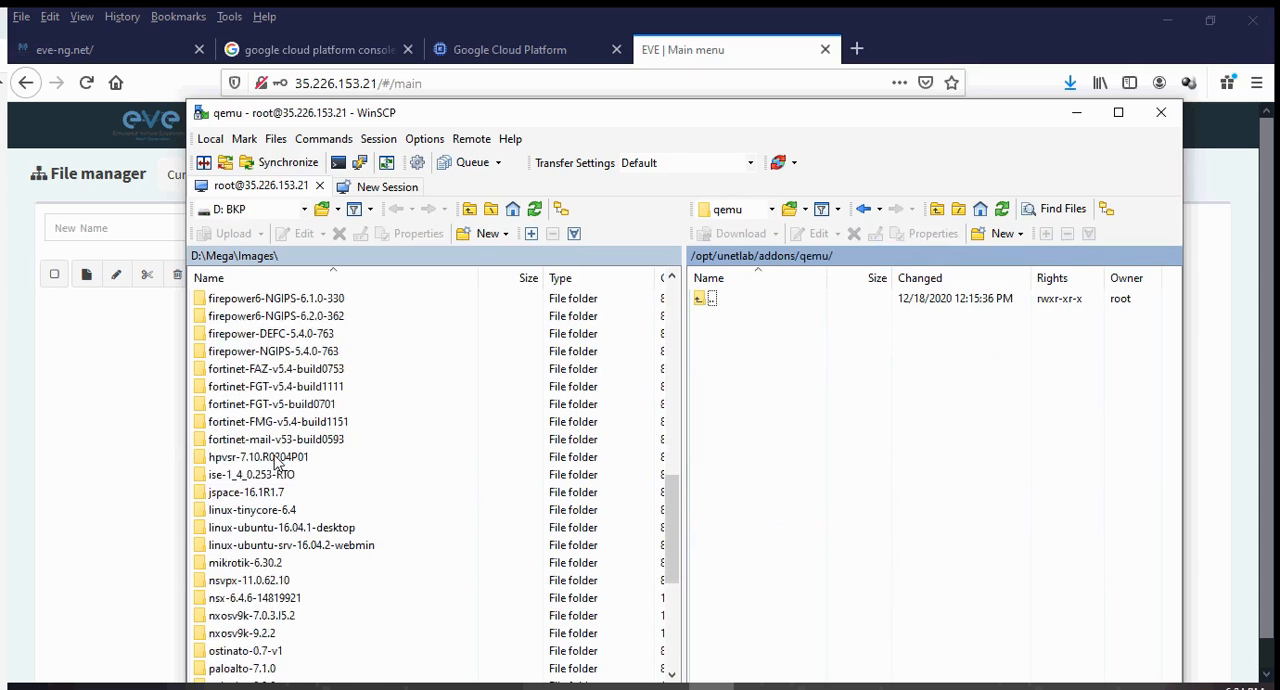
pyautogui.moveTo(262, 512); pyautogui.dragTo(929, 518)
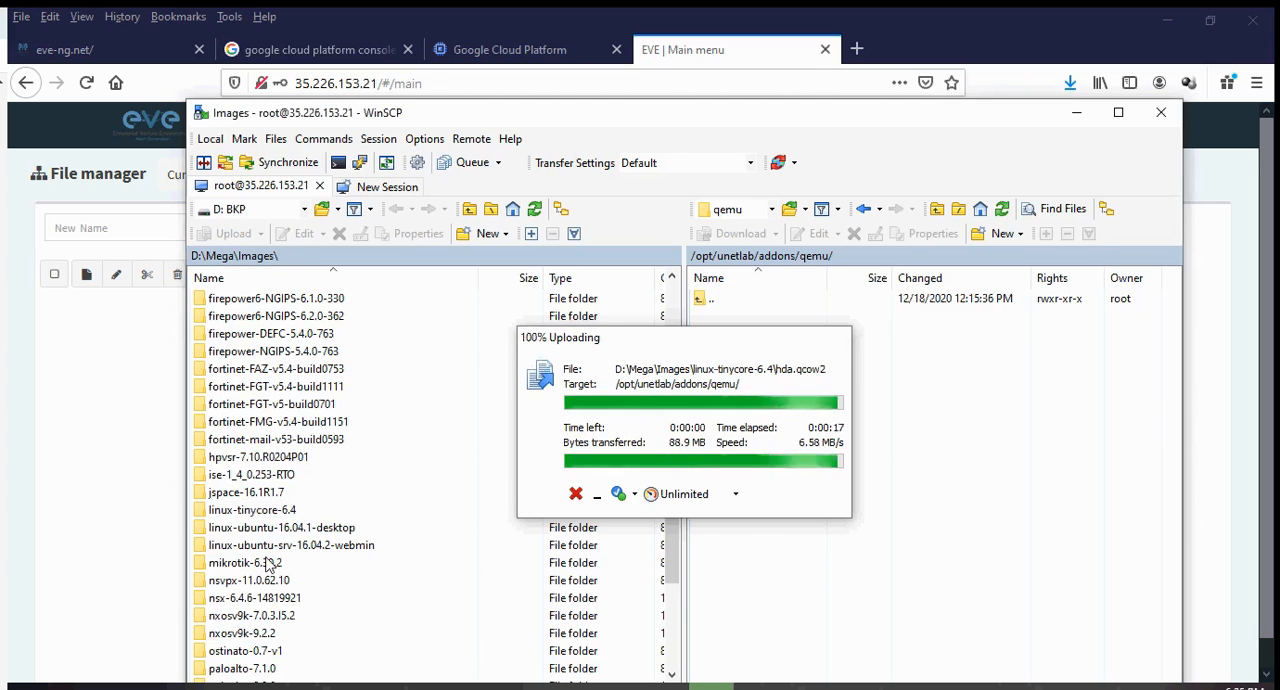
# Upload the vios-adventerprisek9-m-15.6.2T image folder to the remote qemu folder.
pyautogui.scroll(-1, 268, 565)
pyautogui.scroll(-3, 268, 565)
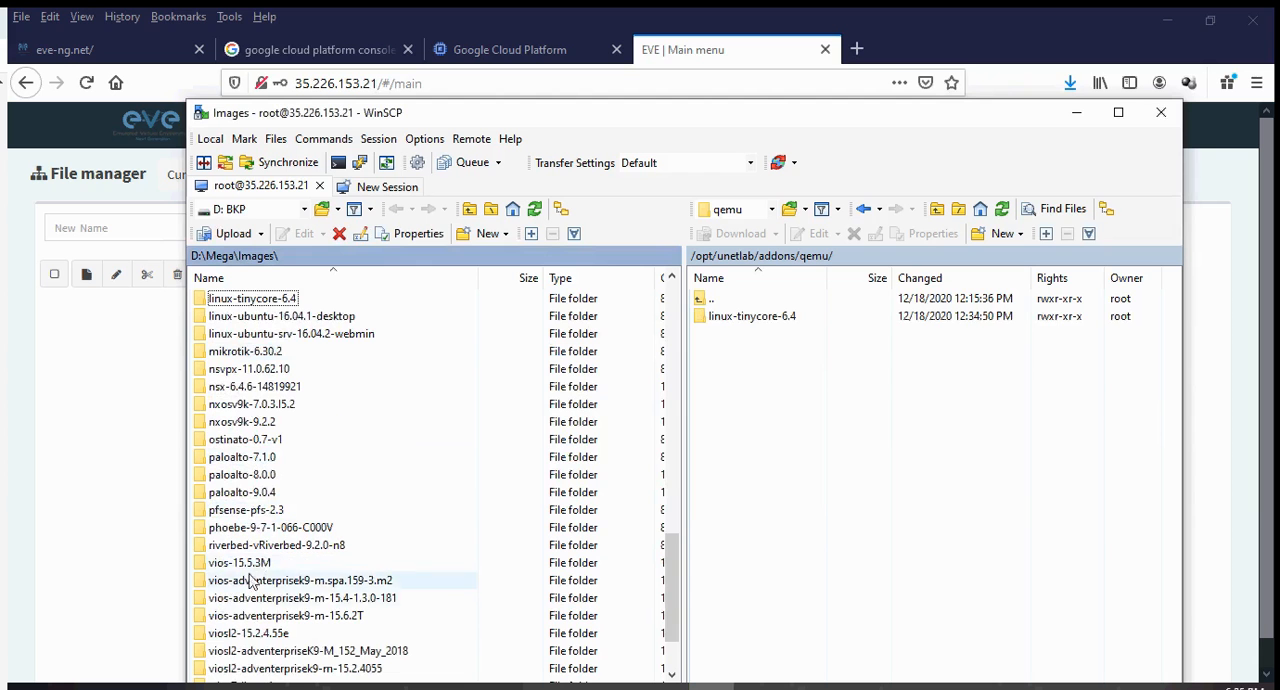
pyautogui.click(262, 618)
pyautogui.moveTo(262, 625); pyautogui.dragTo(930, 448)
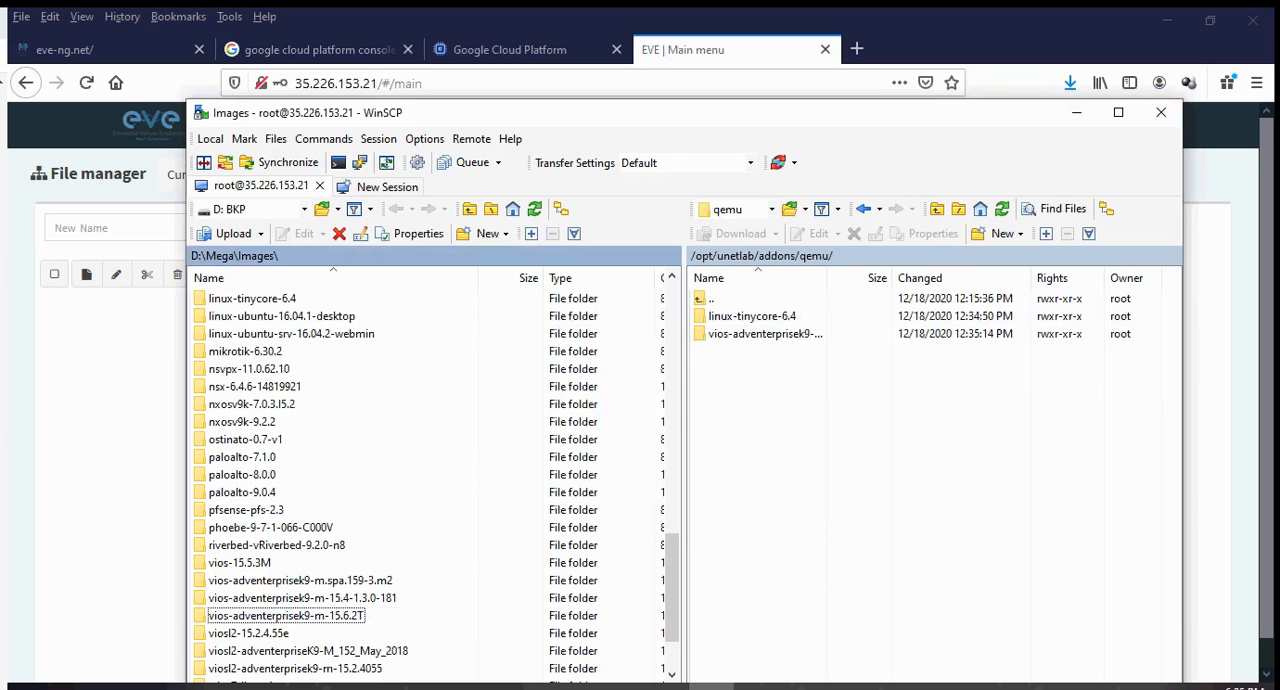
# Highlight the STEP 4 line about the basic lab setup on the PowerPoint slide and move the presentation out of view.
pyautogui.moveTo(1279, 150); pyautogui.dragTo(820, 100)
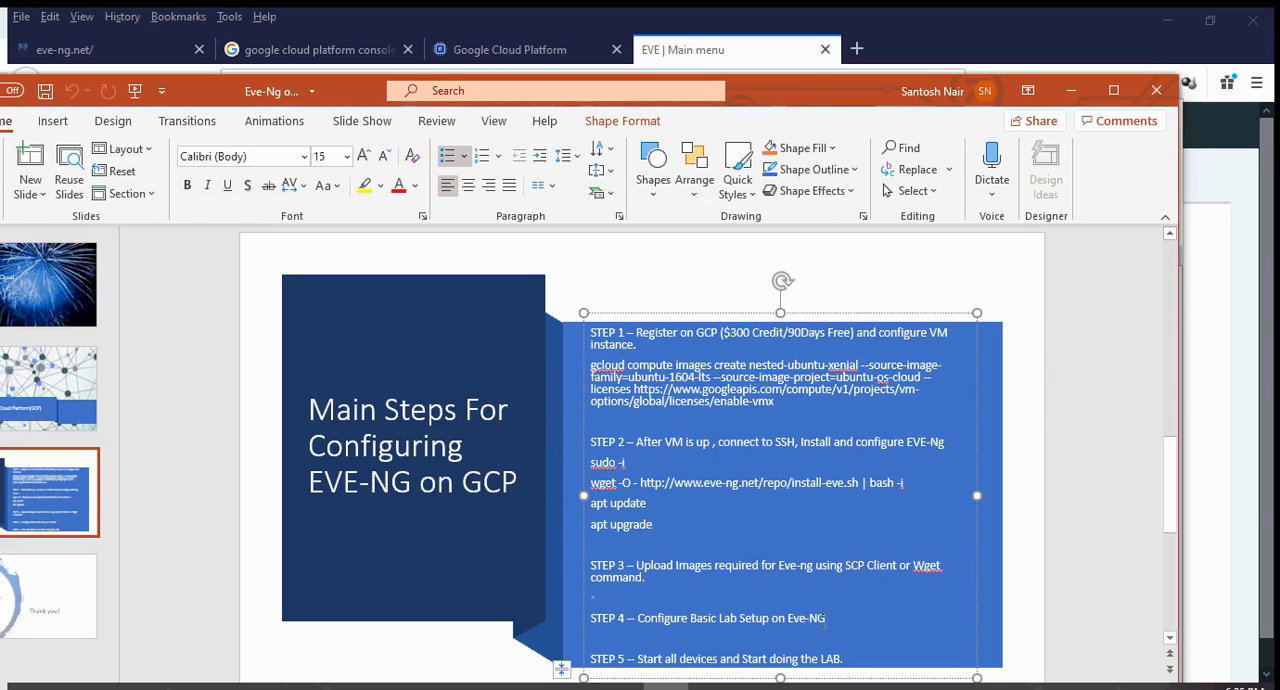
pyautogui.moveTo(826, 618); pyautogui.dragTo(609, 627)
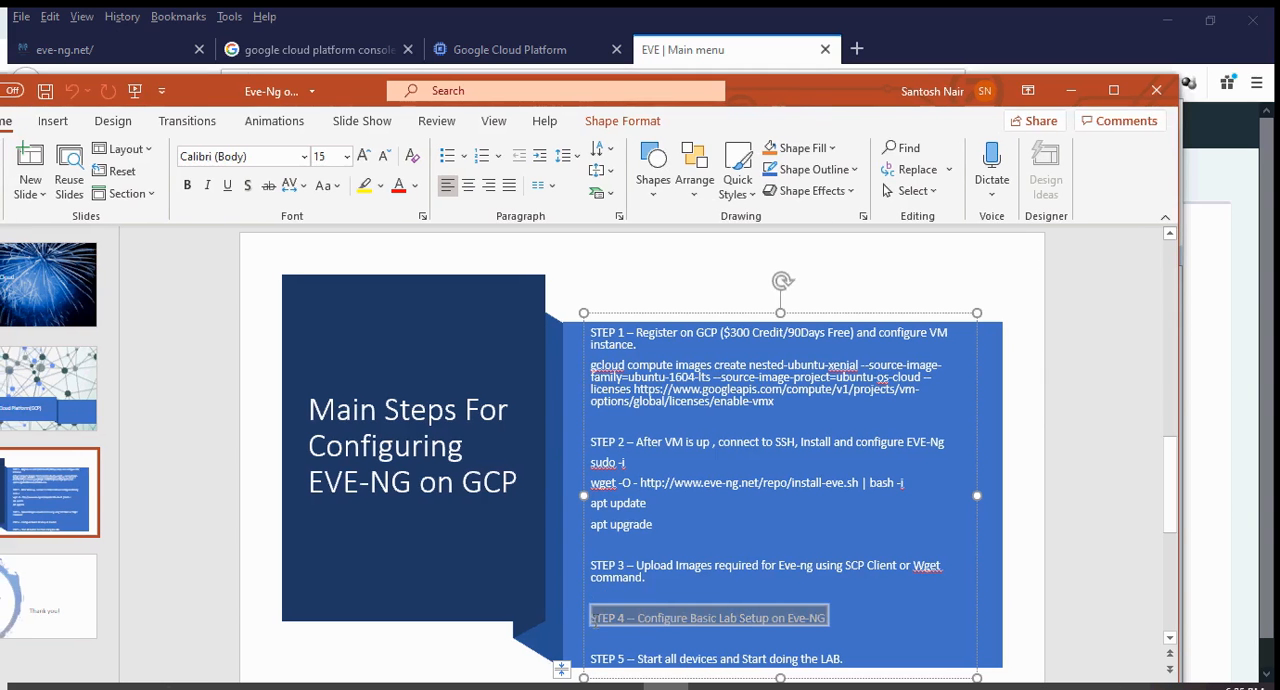
pyautogui.moveTo(828, 91); pyautogui.dragTo(0, 270)
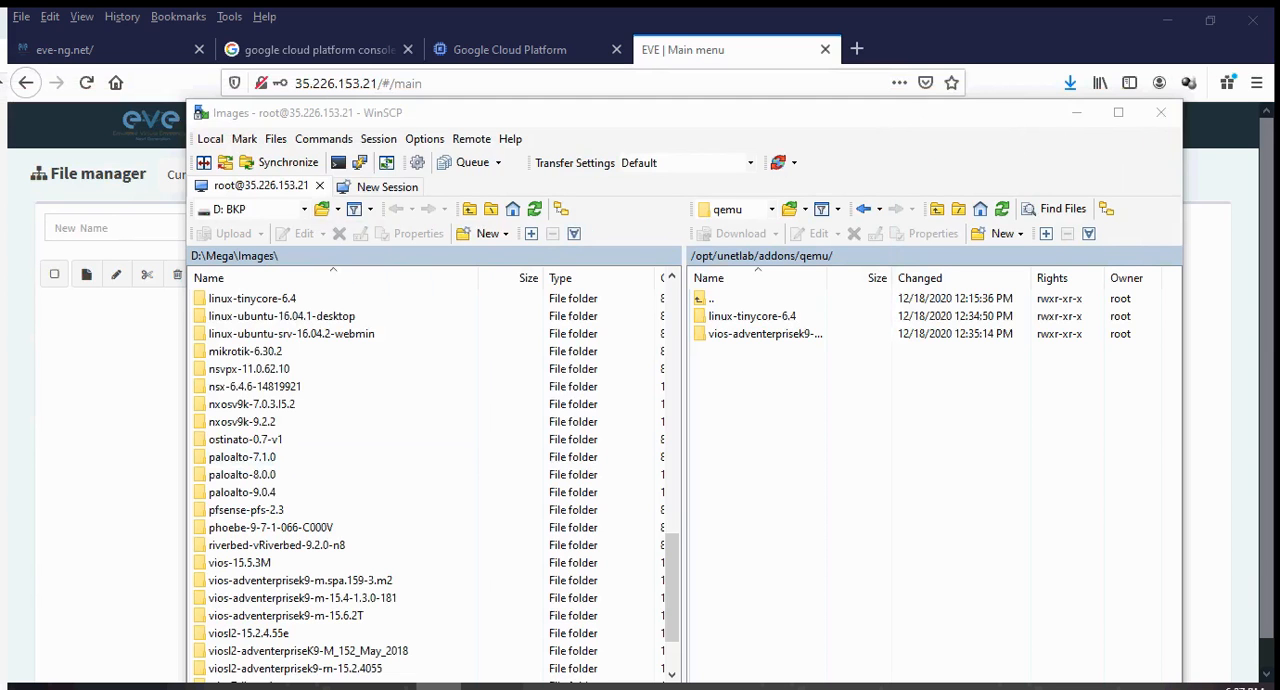
# Check the fix-permissions command in the Notepad notes and start a root shell with sudo -i in the eve-ng-vm01 SSH window.
pyautogui.click(575, 687)
pyautogui.moveTo(857, 237); pyautogui.dragTo(720, 163)
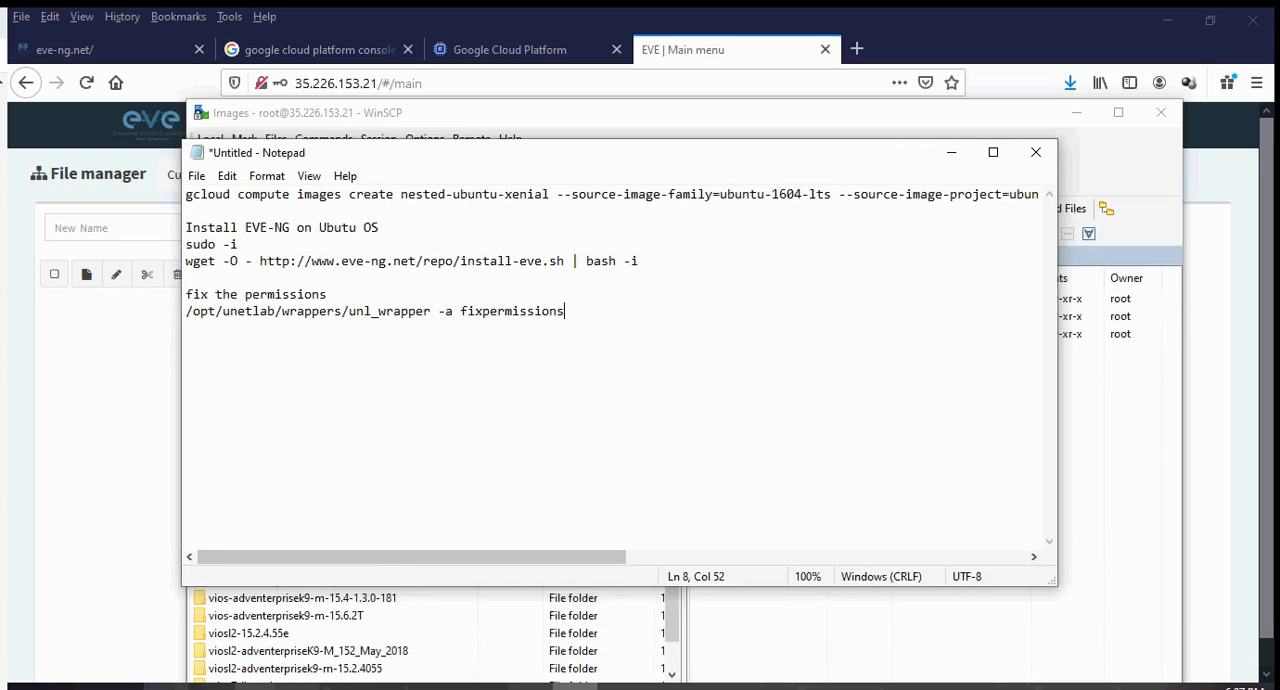
pyautogui.moveTo(303, 687)
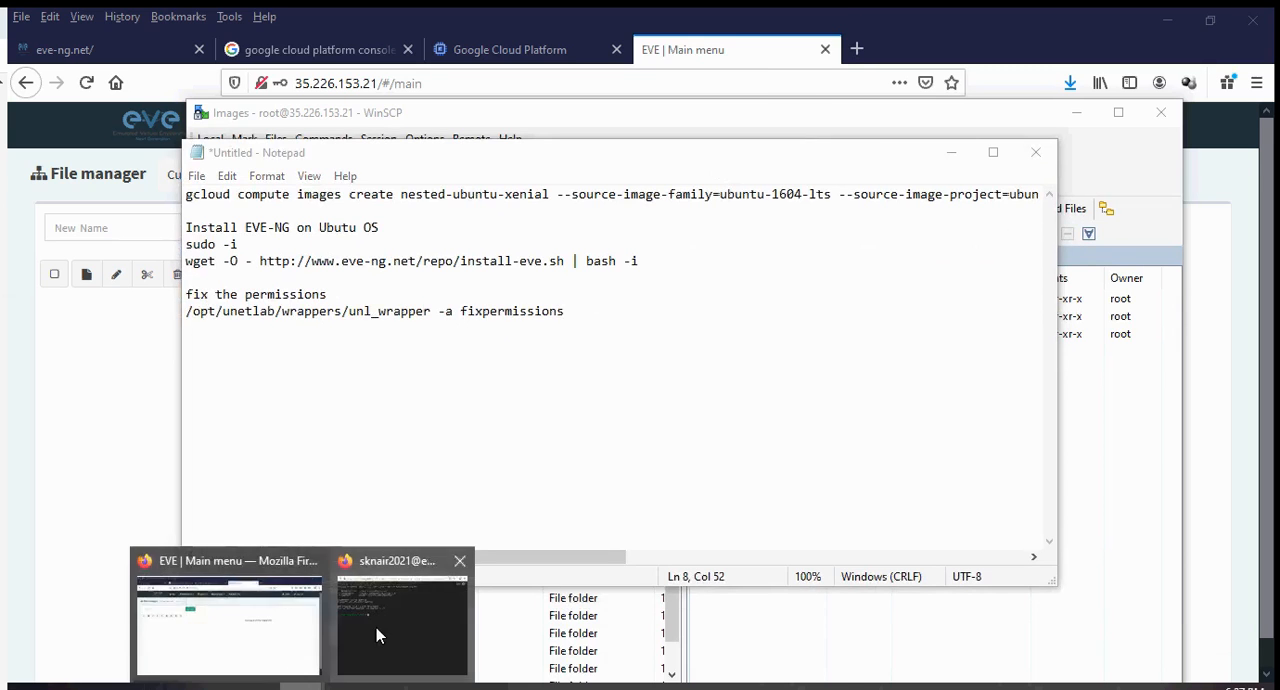
pyautogui.click(395, 585)
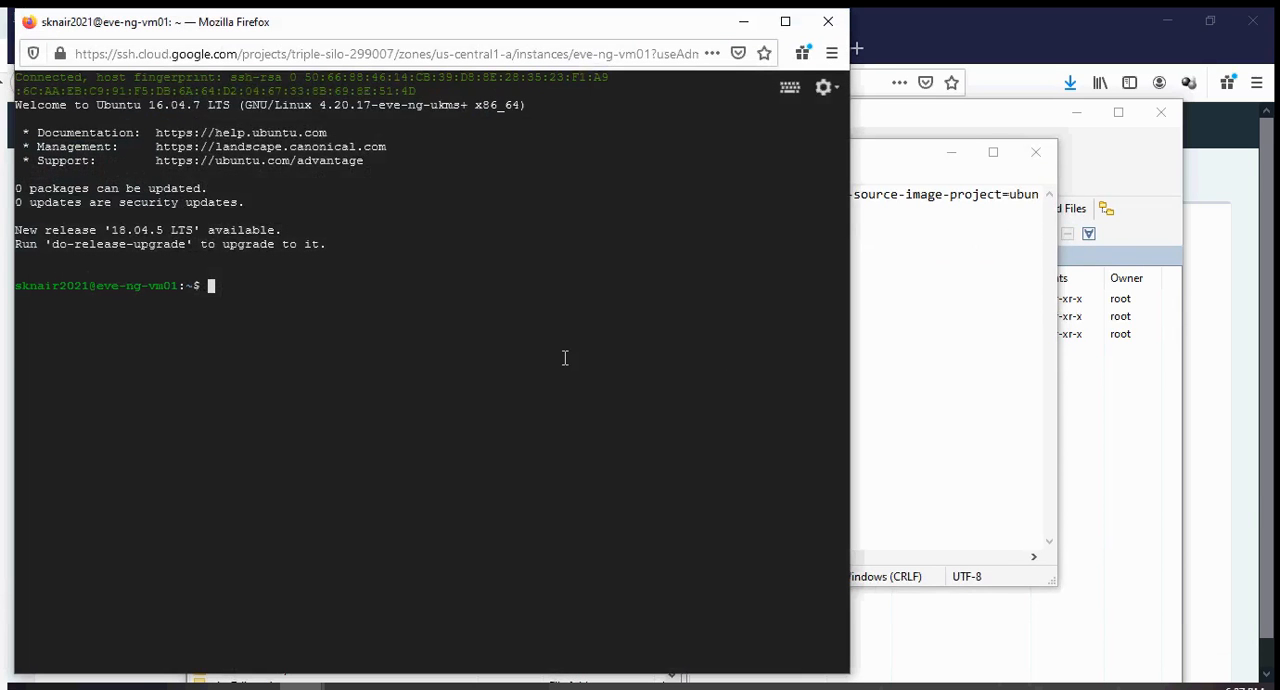
pyautogui.write('sudo -i')
pyautogui.press('Return')
# Change the working directory to /opt/unetlab/addons/qemu/ in the root shell.
pyautogui.write('cd /op')
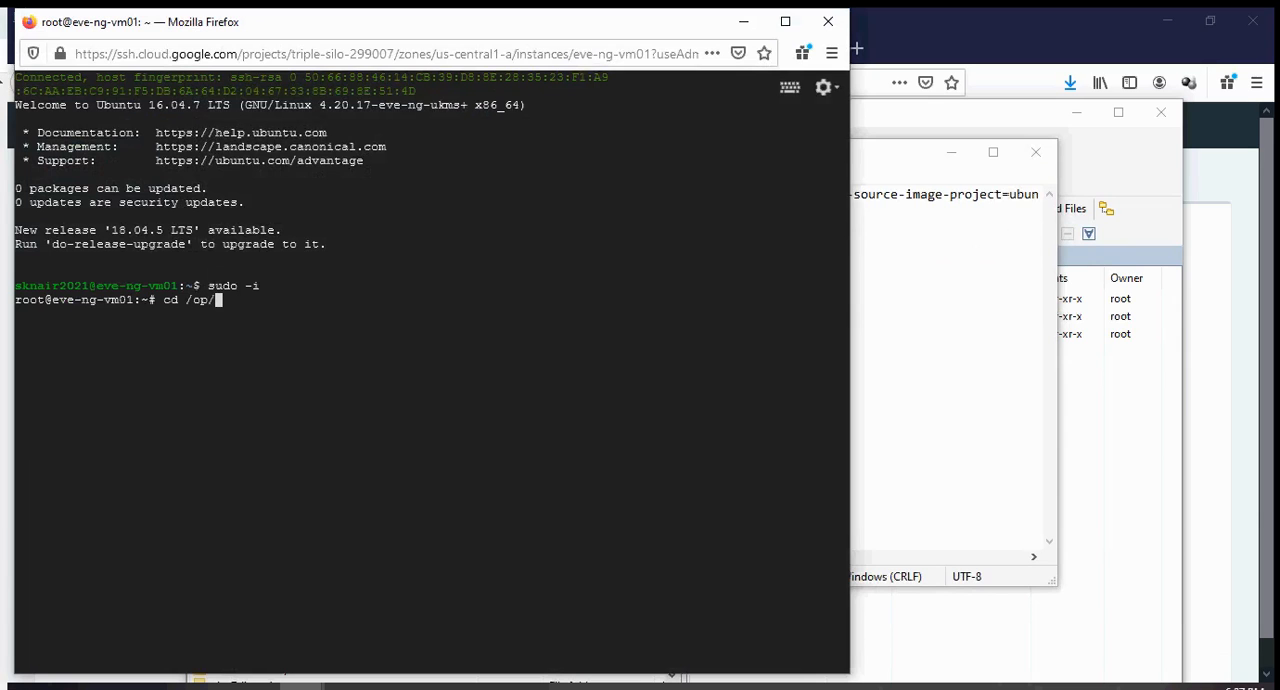
pyautogui.write('t/un')
pyautogui.press('Tab')
pyautogui.write('a')
pyautogui.press('Tab')
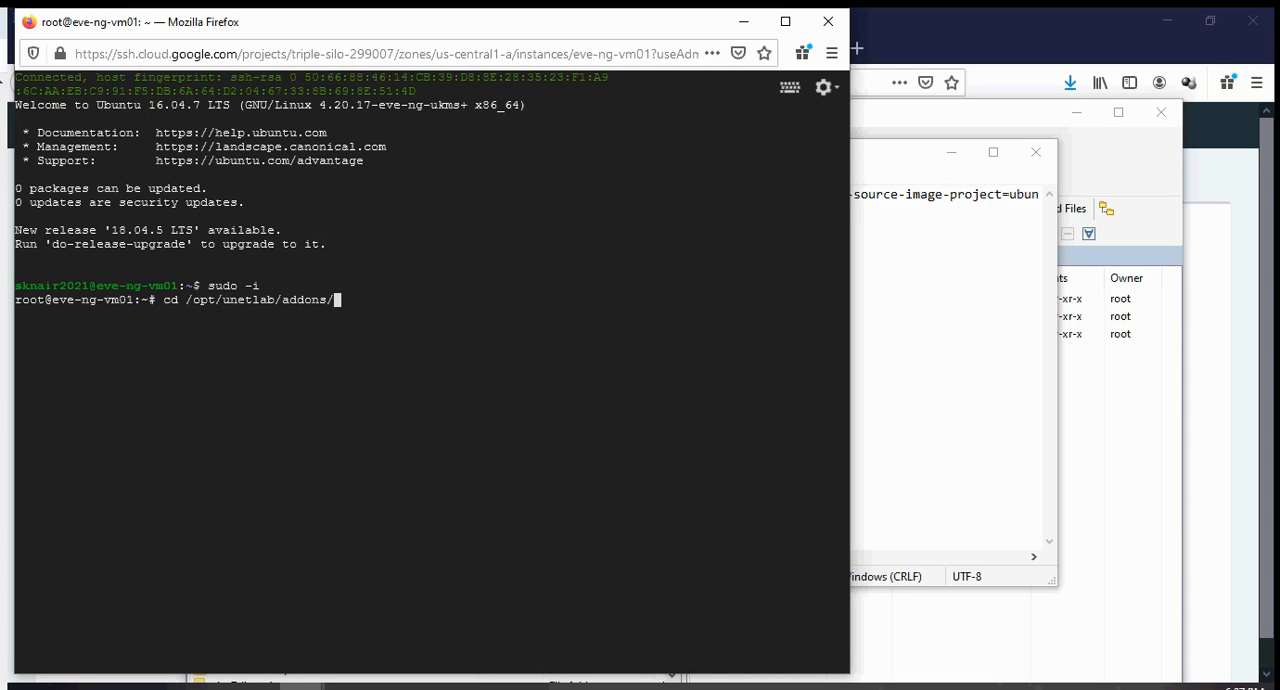
pyautogui.write('q')
pyautogui.press('Tab')
pyautogui.press('Return')
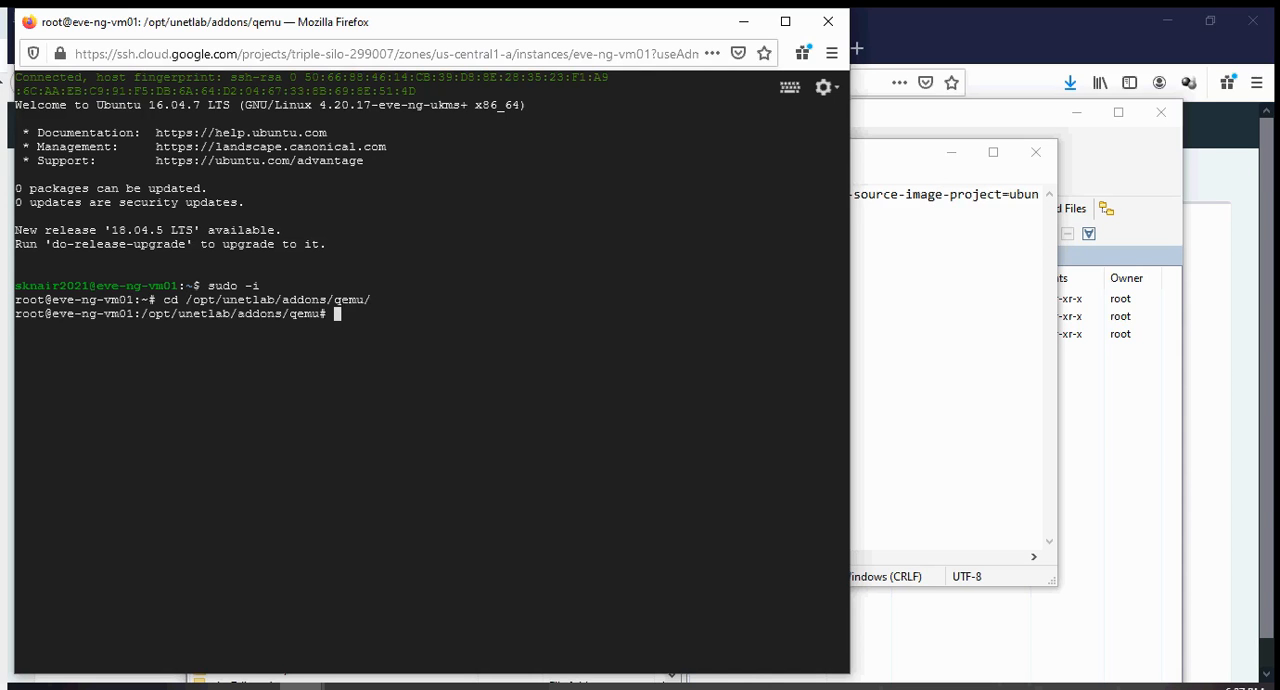
# Enter the command /opt/unetlab/wrappers/unl_wrapper -a fixpermissions in the root shell to fix the image permissions.
pyautogui.write('/')
pyautogui.write('opt')
pyautogui.write('/unetlab/')
pyautogui.write('w')
pyautogui.press('Tab')
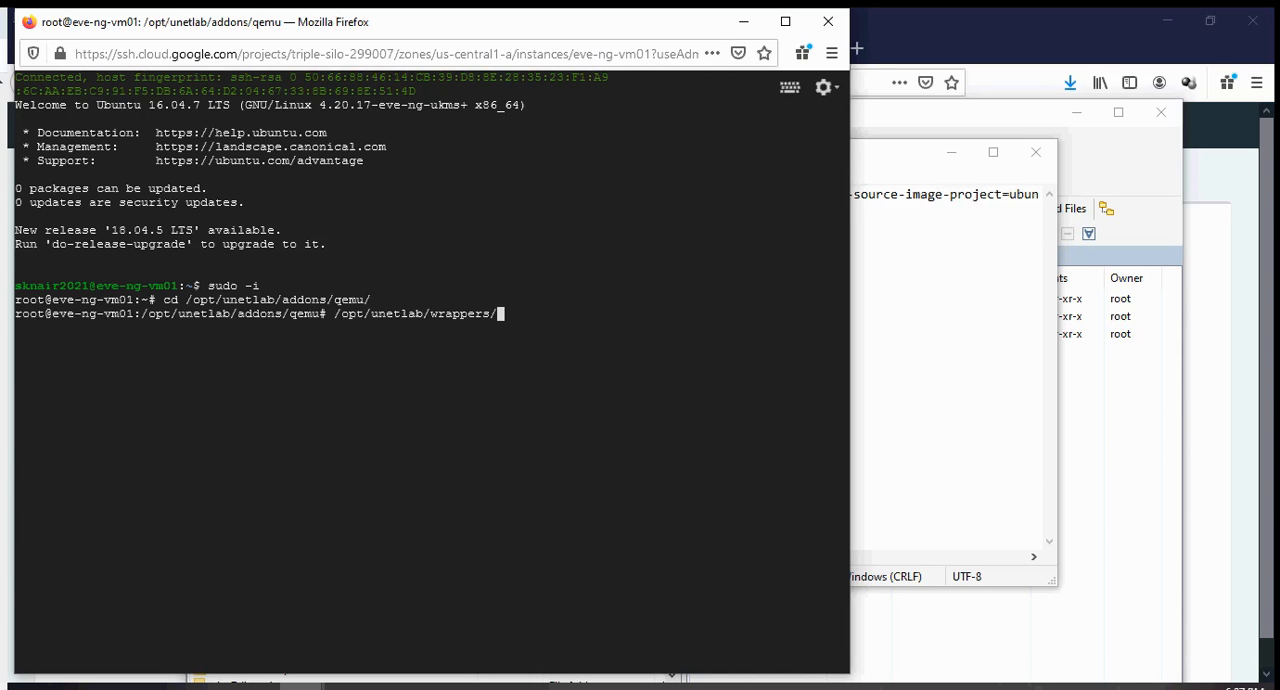
pyautogui.write('u')
pyautogui.press('Tab')
pyautogui.write('-a fixper')
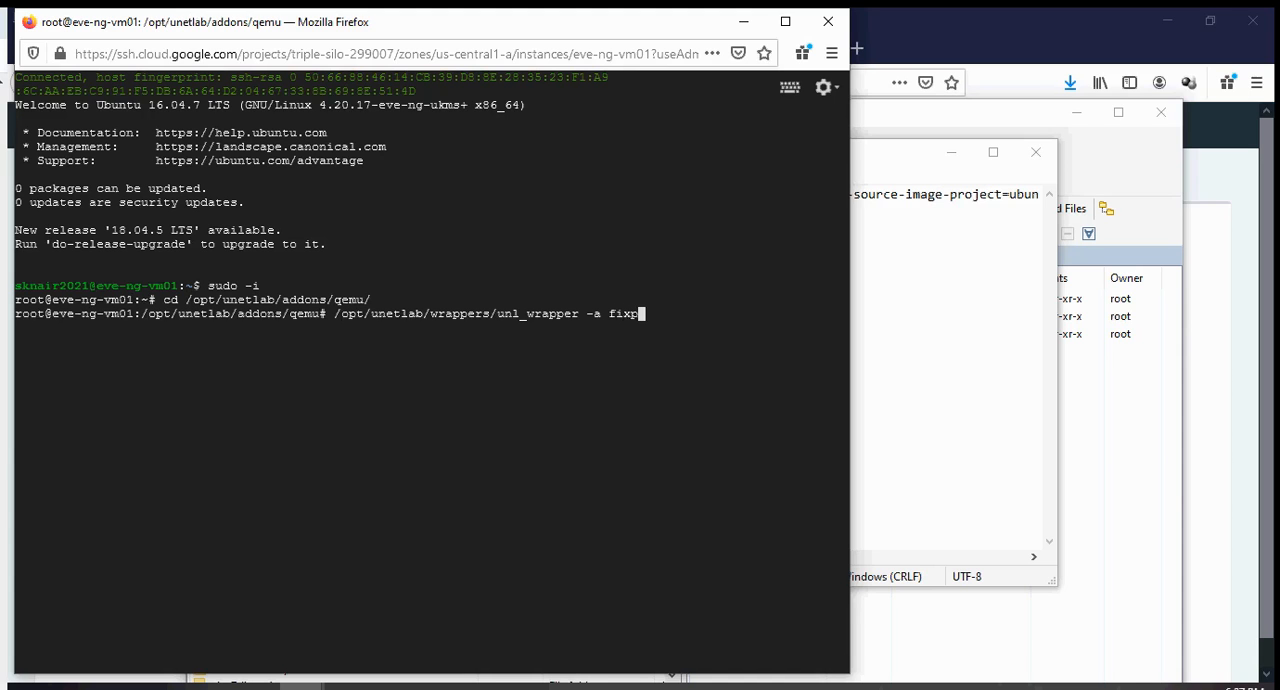
pyautogui.write('ms')
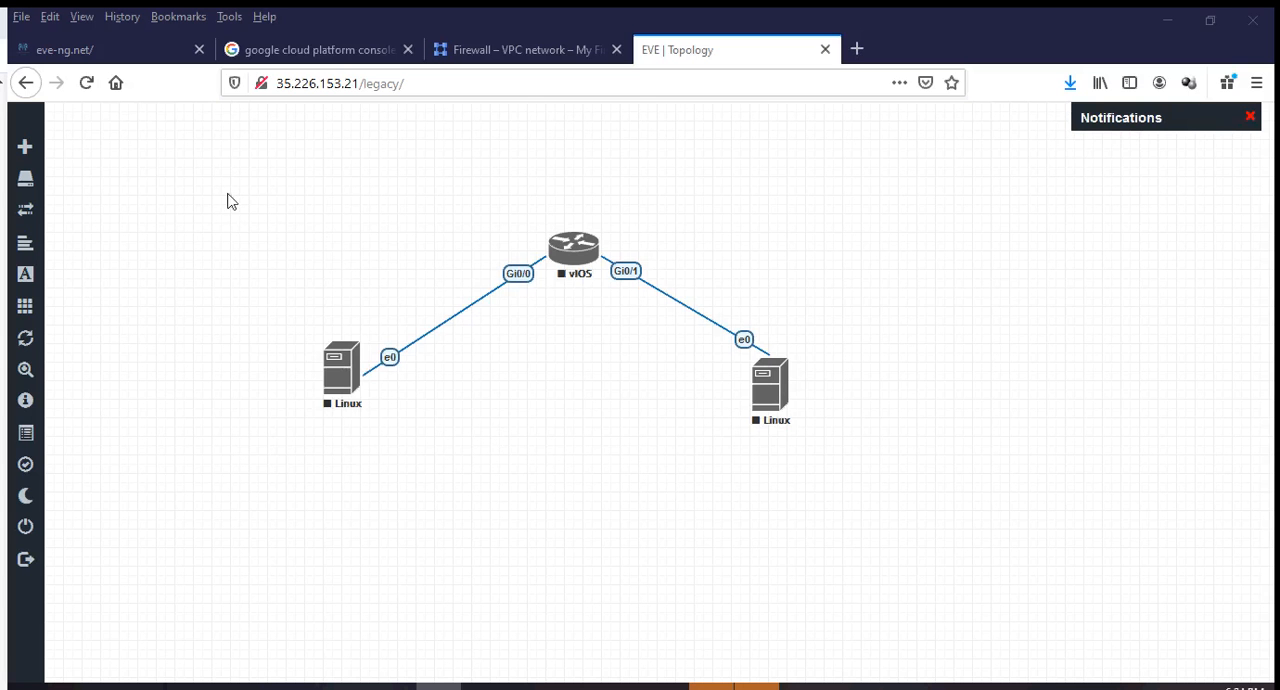
# Check STEP 5 on the PowerPoint slide, and start the vIOS router and both Linux nodes together in the EVE-NG topology.
pyautogui.moveTo(0, 315); pyautogui.dragTo(666, 88)
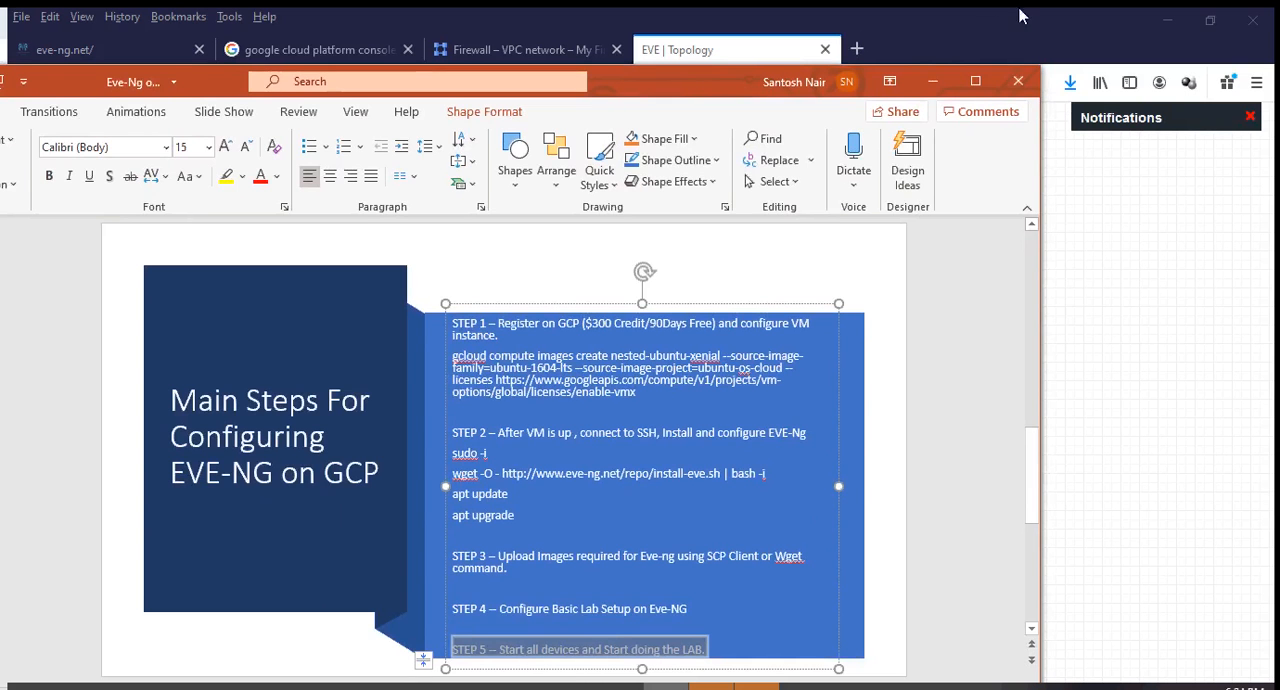
pyautogui.moveTo(690, 78); pyautogui.dragTo(0, 310)
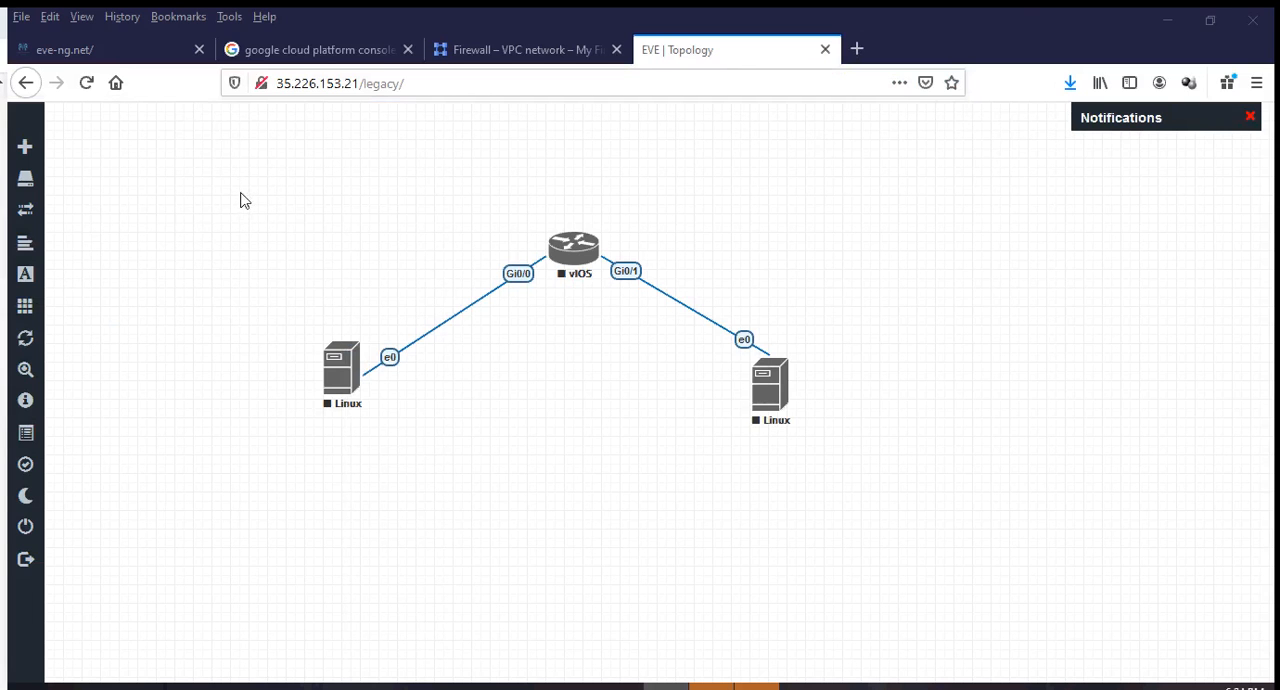
pyautogui.moveTo(247, 160); pyautogui.dragTo(855, 507)
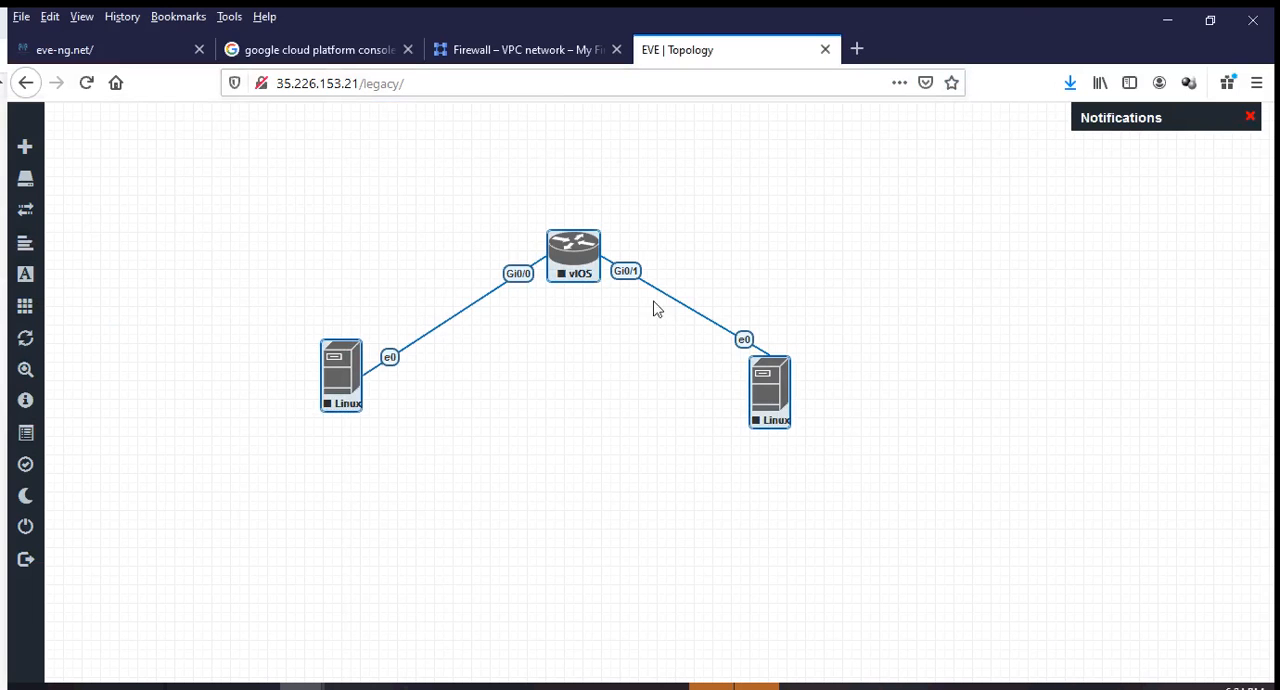
pyautogui.rightClick(585, 257)
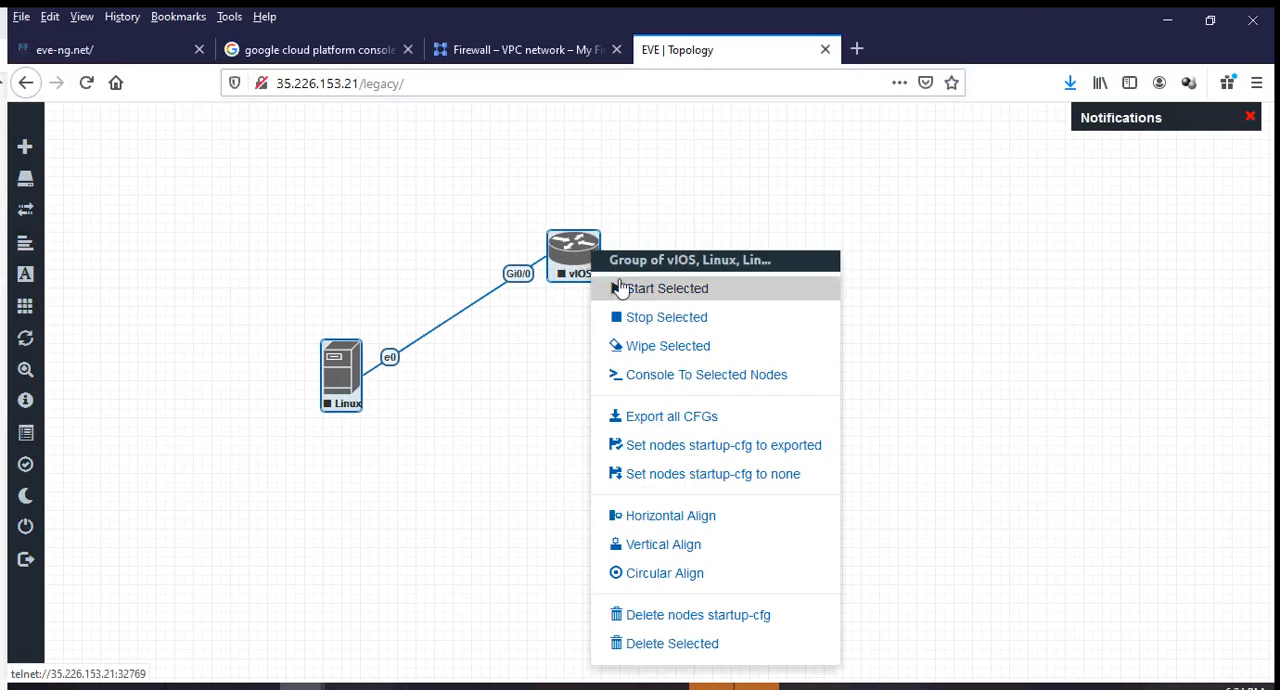
pyautogui.click(627, 289)
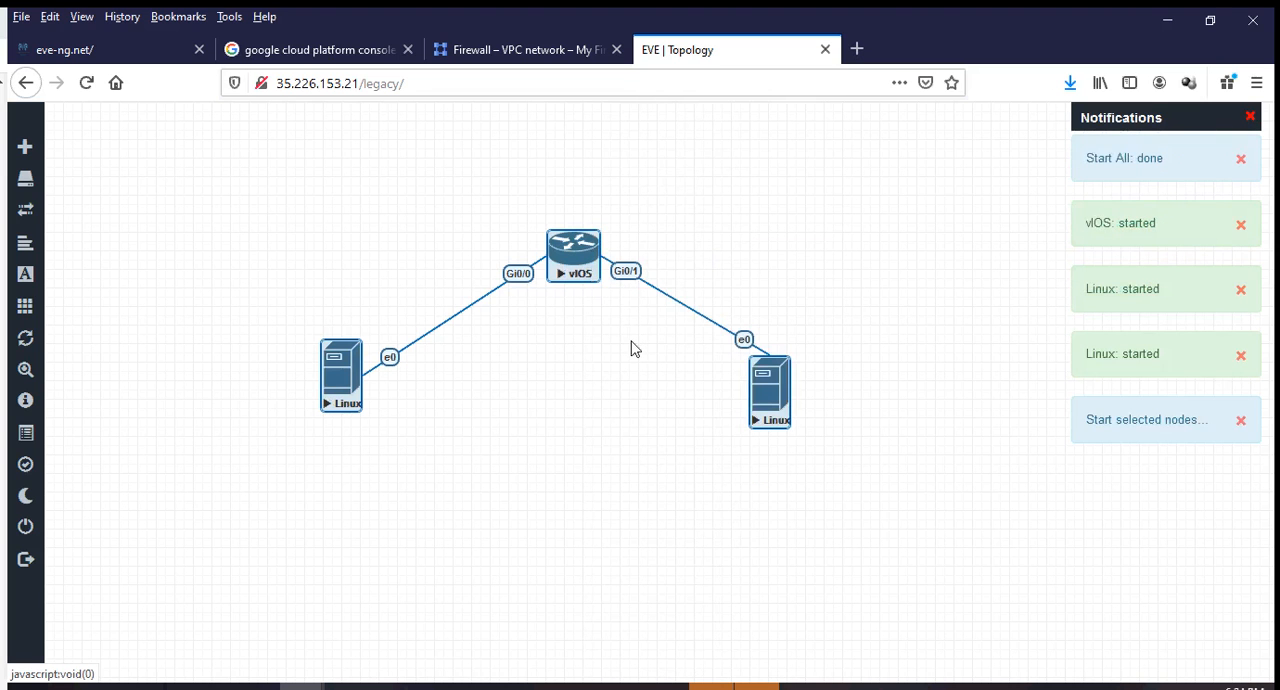
pyautogui.click(640, 422)
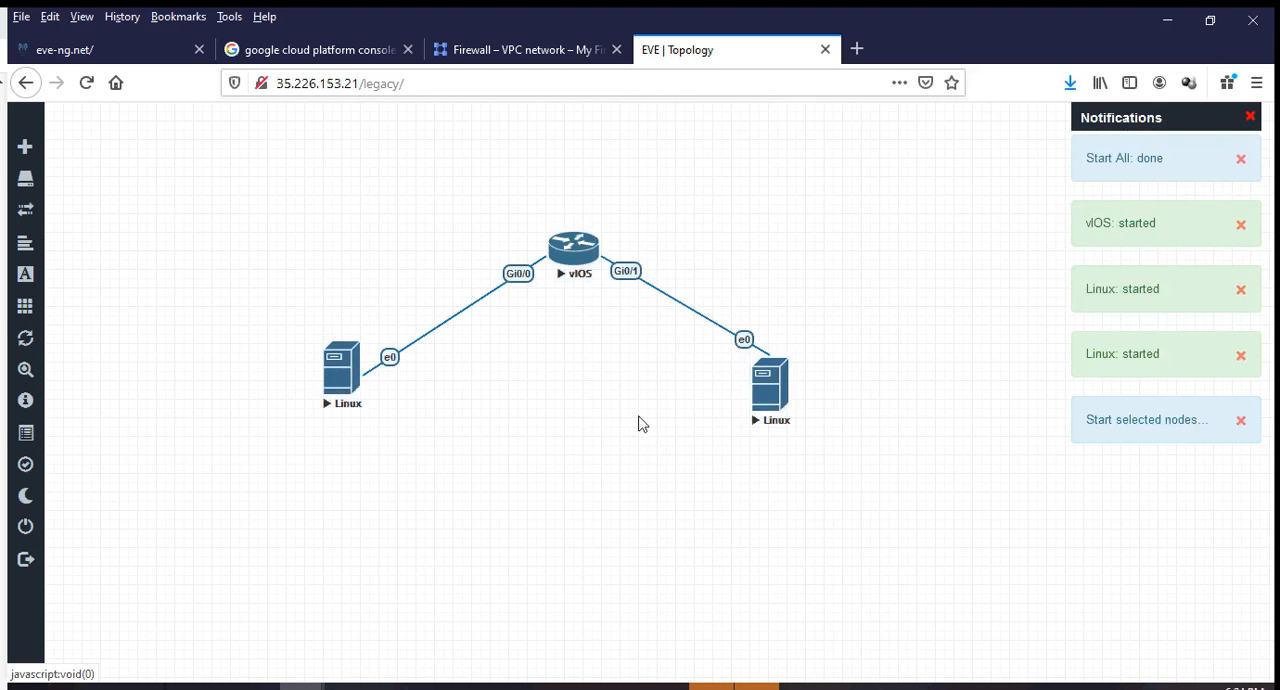
# Open the vIOS router's telnet console in SecureCRT to watch it boot, and minimize the console window.
pyautogui.click(583, 262)
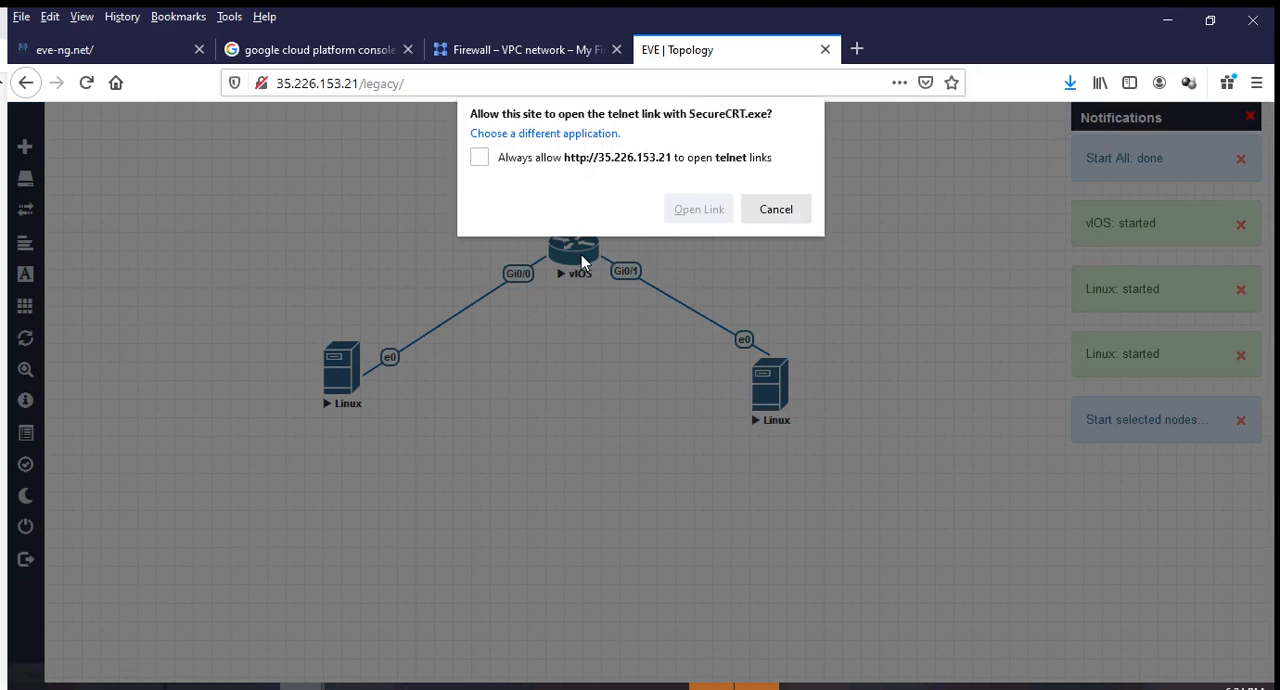
pyautogui.click(699, 210)
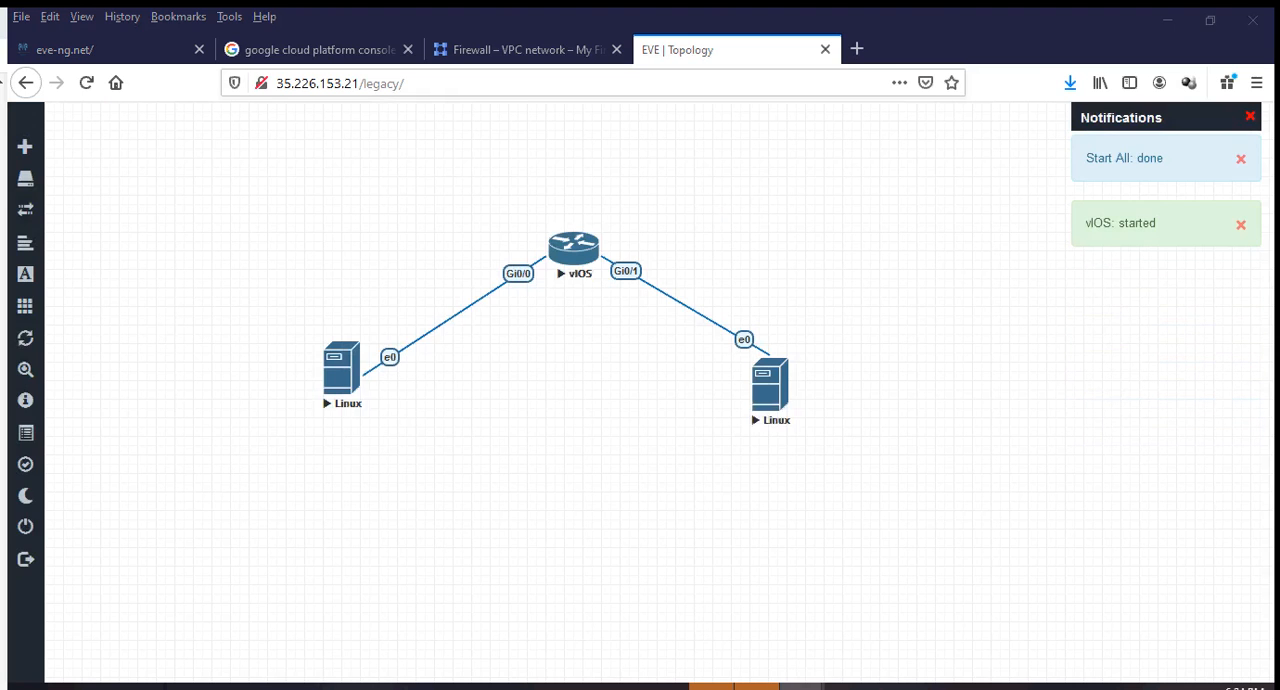
pyautogui.moveTo(560, 306); pyautogui.dragTo(646, 184)
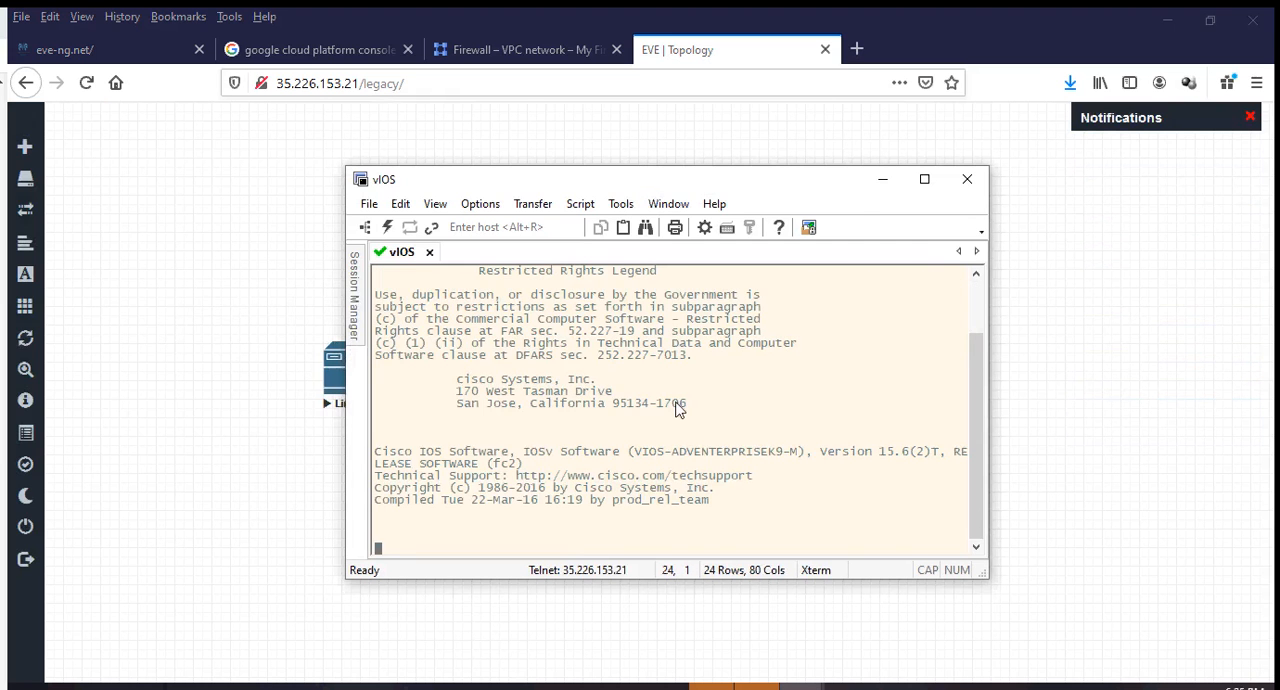
pyautogui.click(882, 182)
# Open the VNC console of the Linux node connected to Gi0/1 using ultravnc_wrapper.bat, and move its window out of view.
pyautogui.click(788, 396)
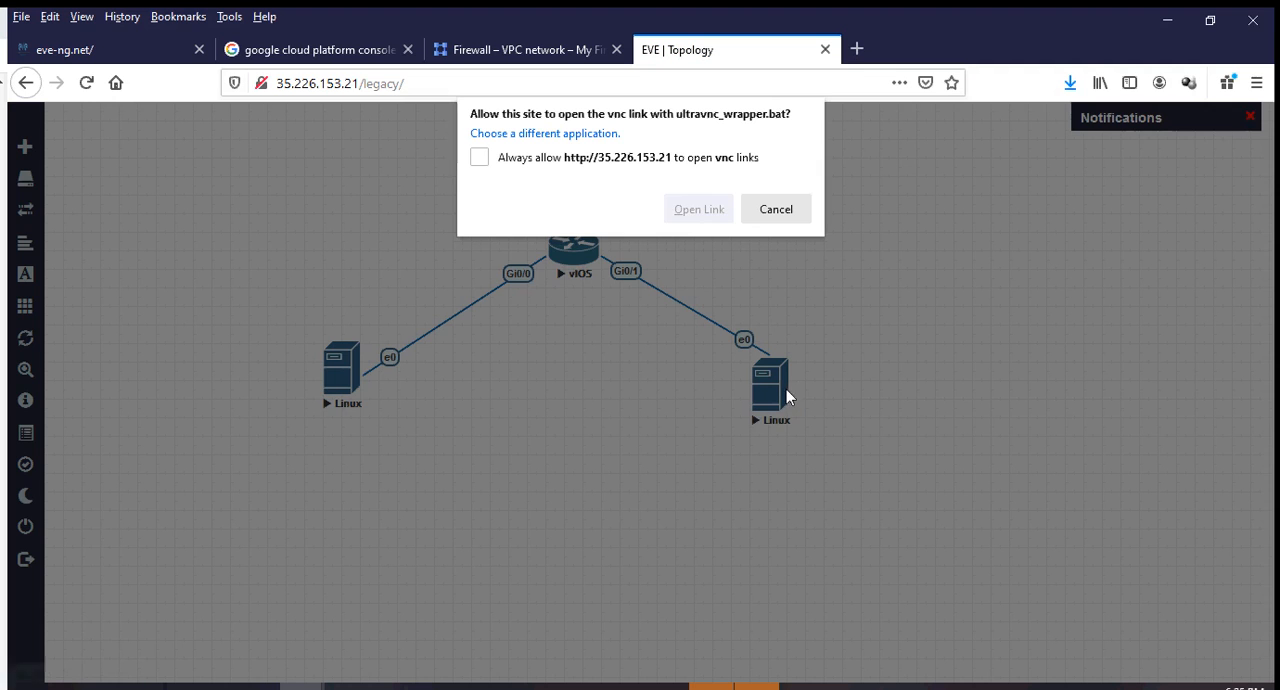
pyautogui.click(698, 210)
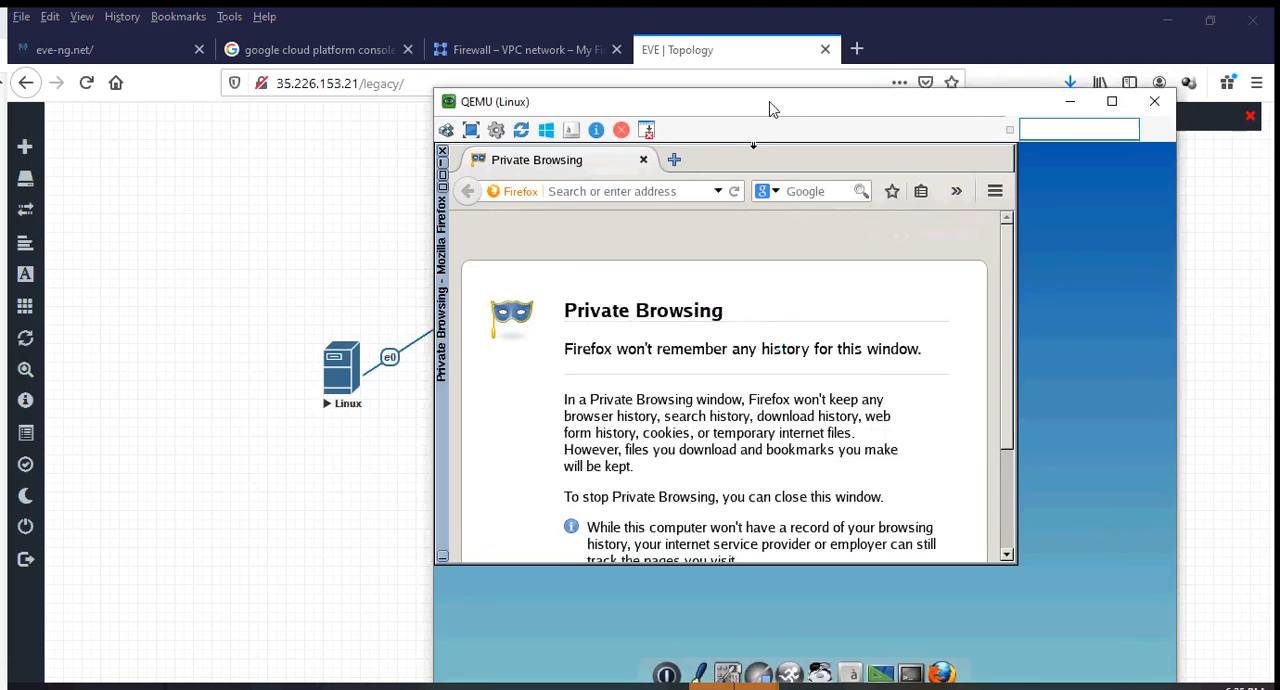
pyautogui.moveTo(771, 106); pyautogui.dragTo(594, 94)
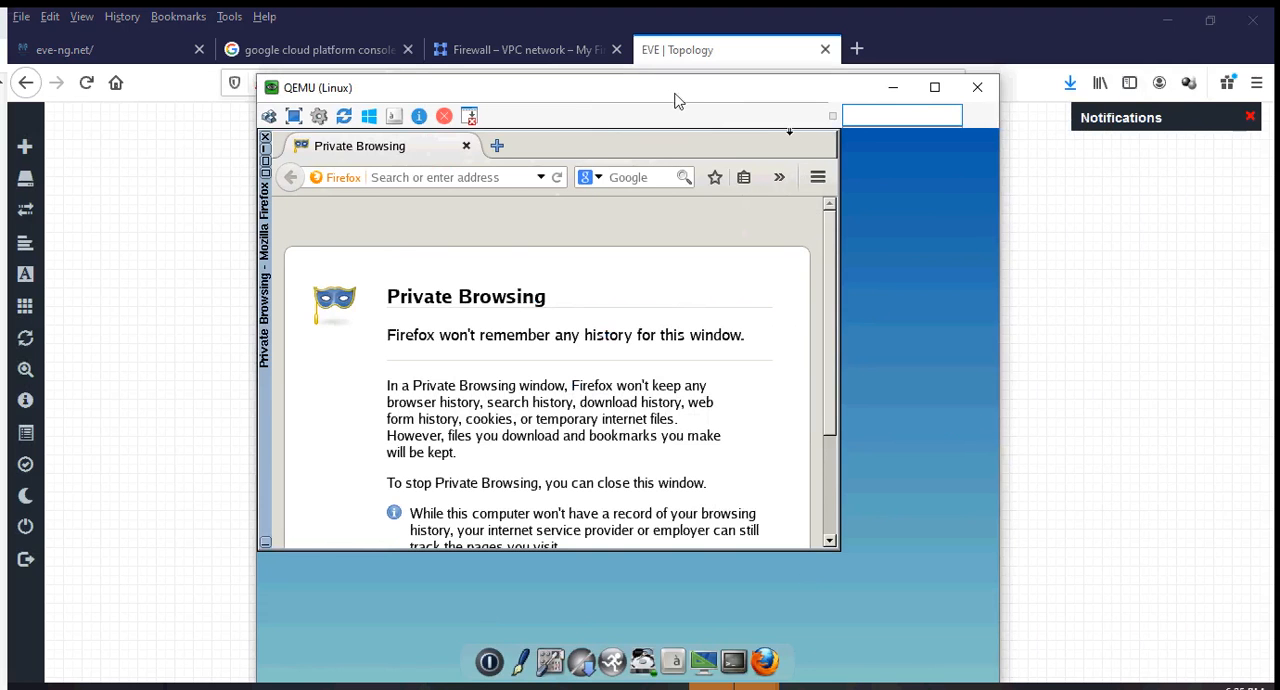
pyautogui.moveTo(675, 99); pyautogui.dragTo(0, 100)
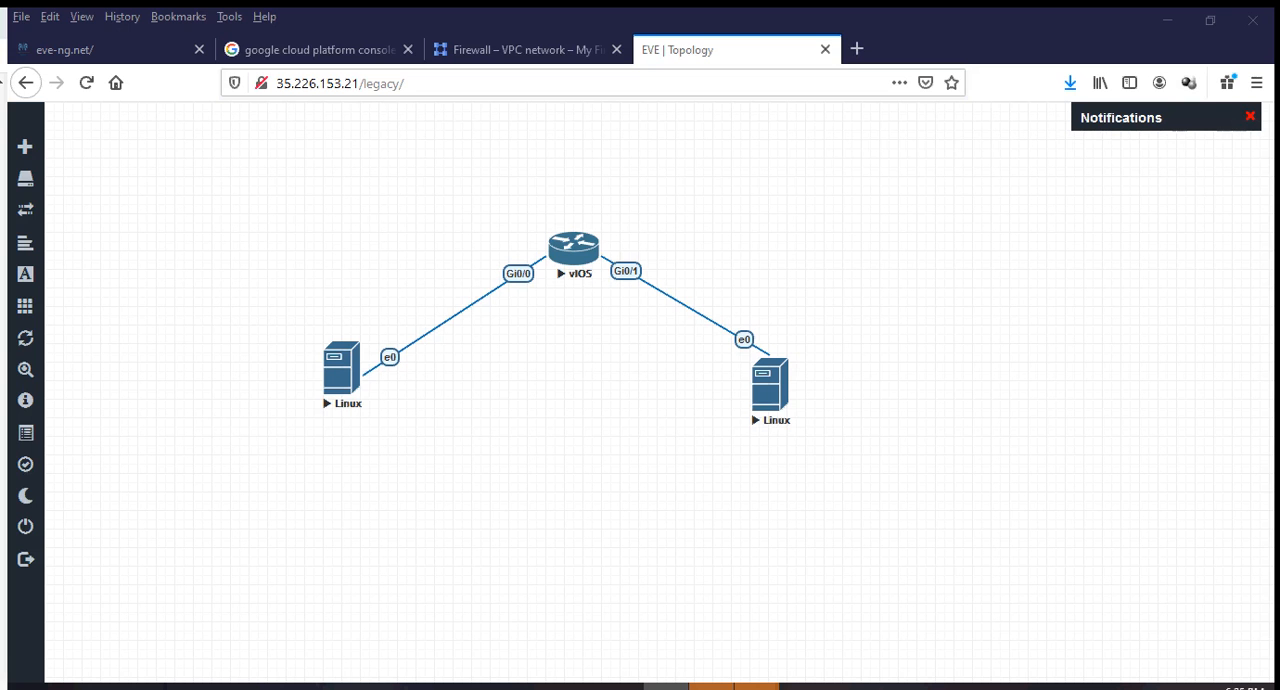
# Switch to the PowerPoint slide listing the main steps for configuring EVE-NG on GCP.
pyautogui.click(734, 686)
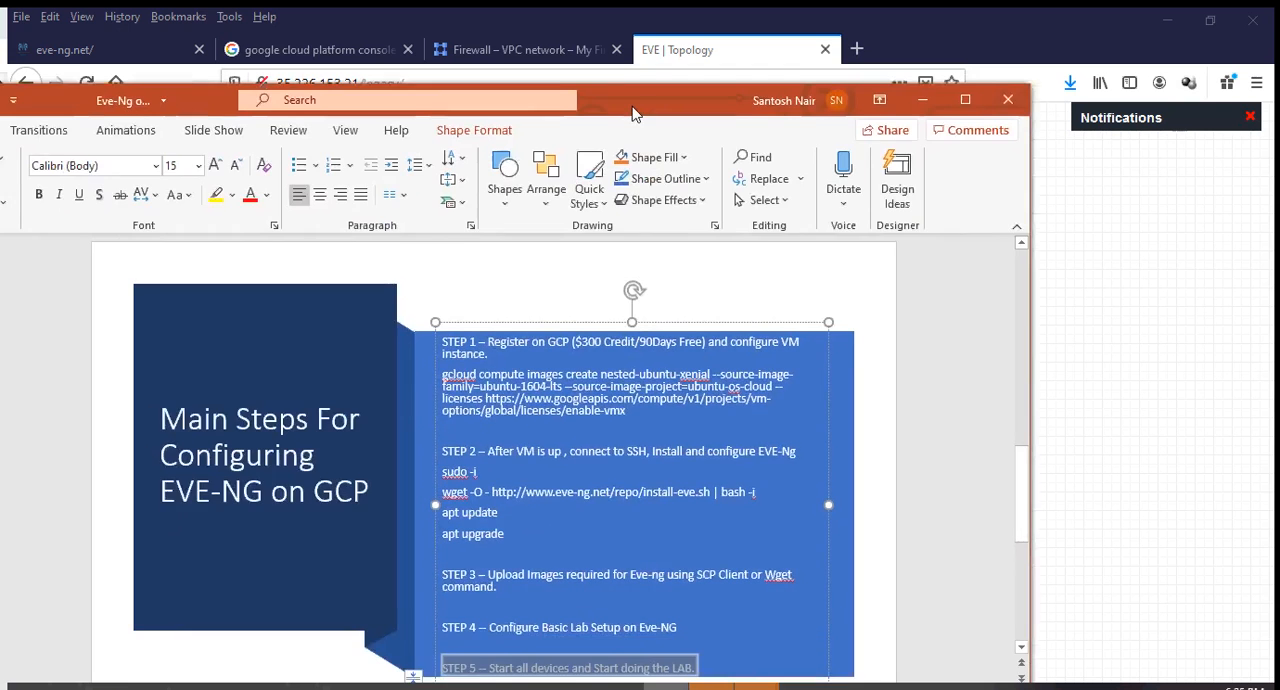